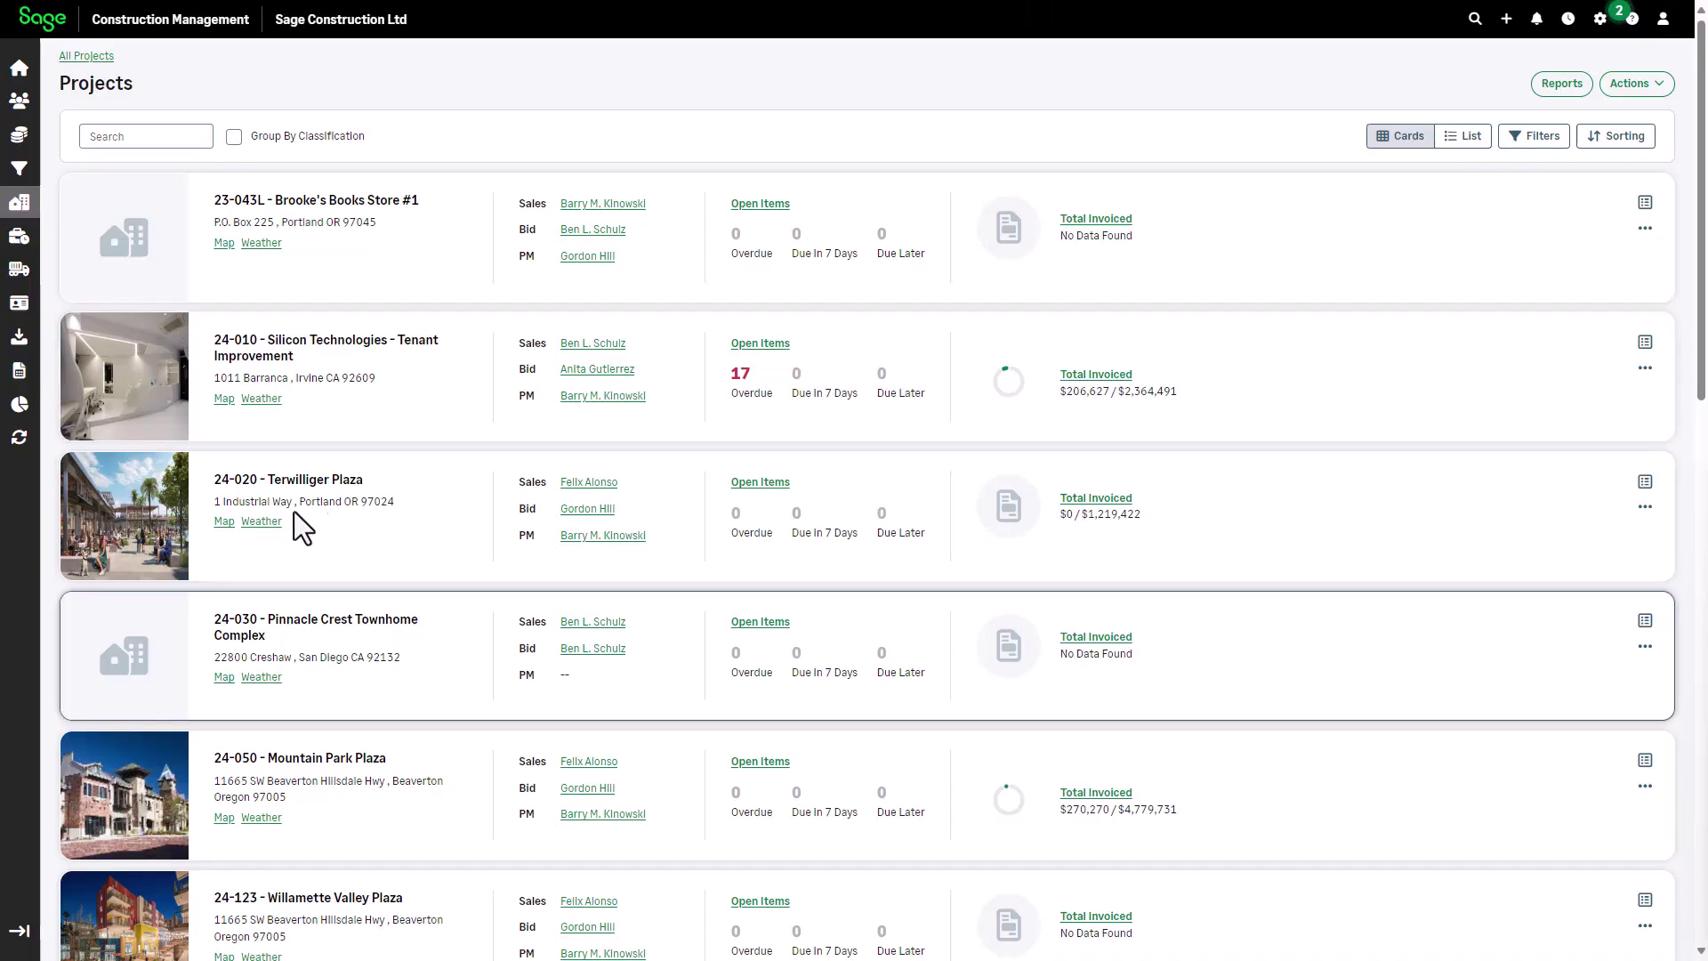
# Step: Open project 24-050 Mountain Park Plaza and go to its Prime Contracts list under Favorites
pyautogui.click(271, 767)
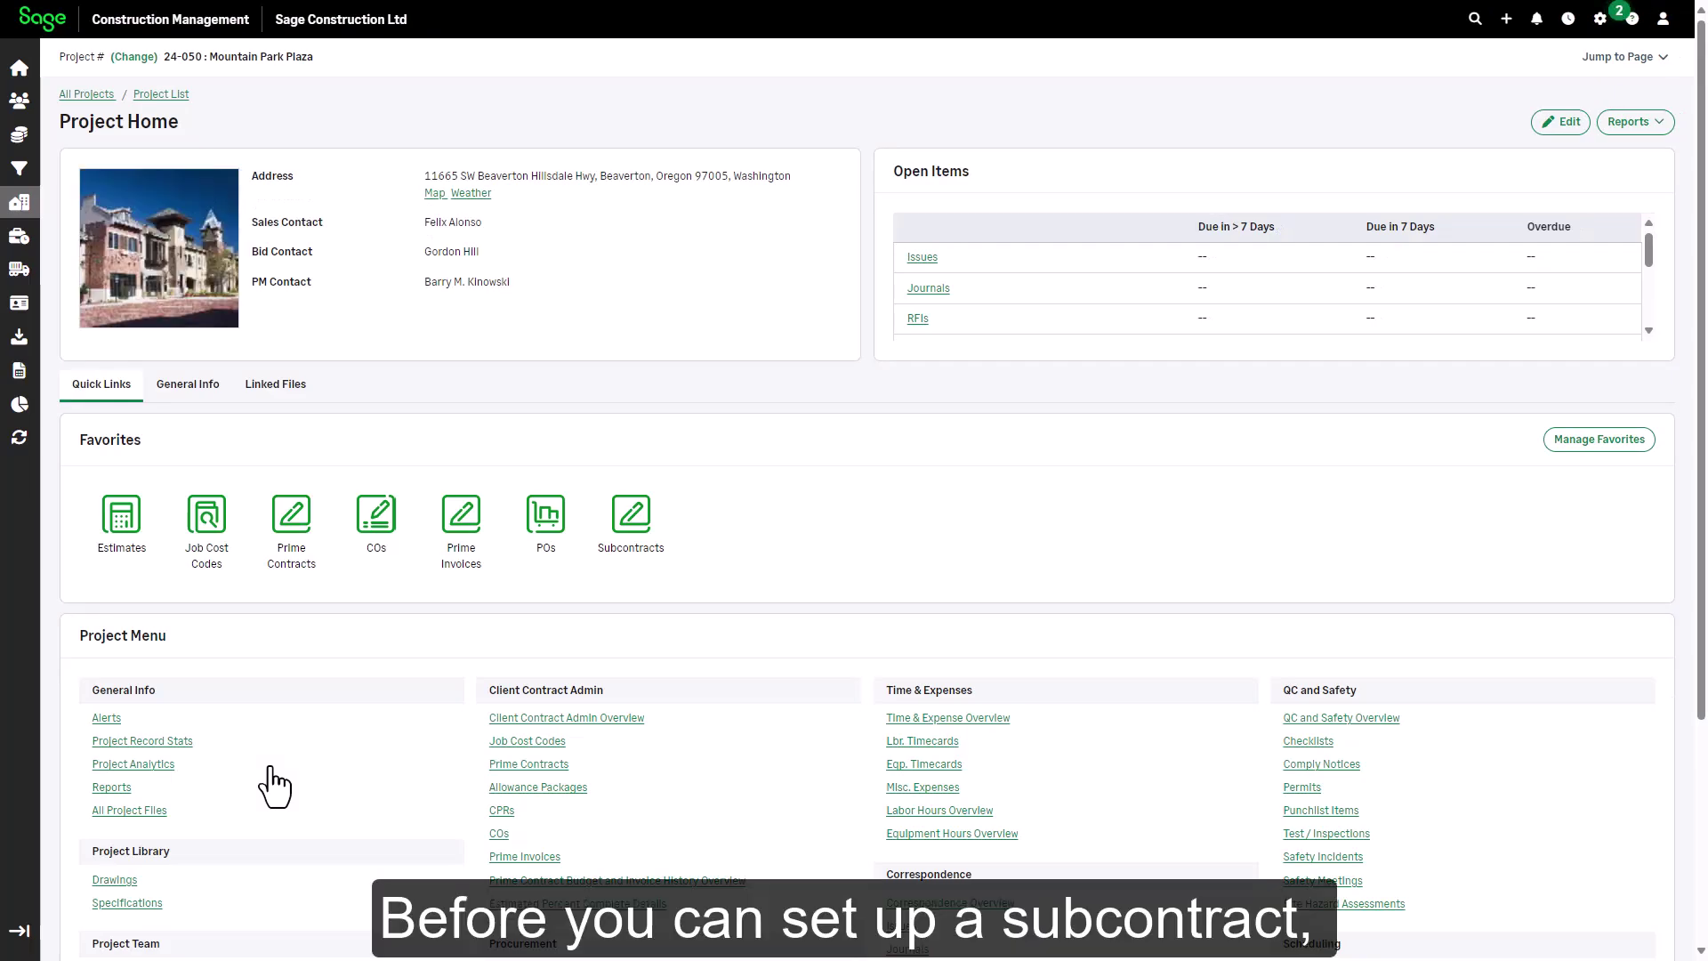
pyautogui.click(294, 542)
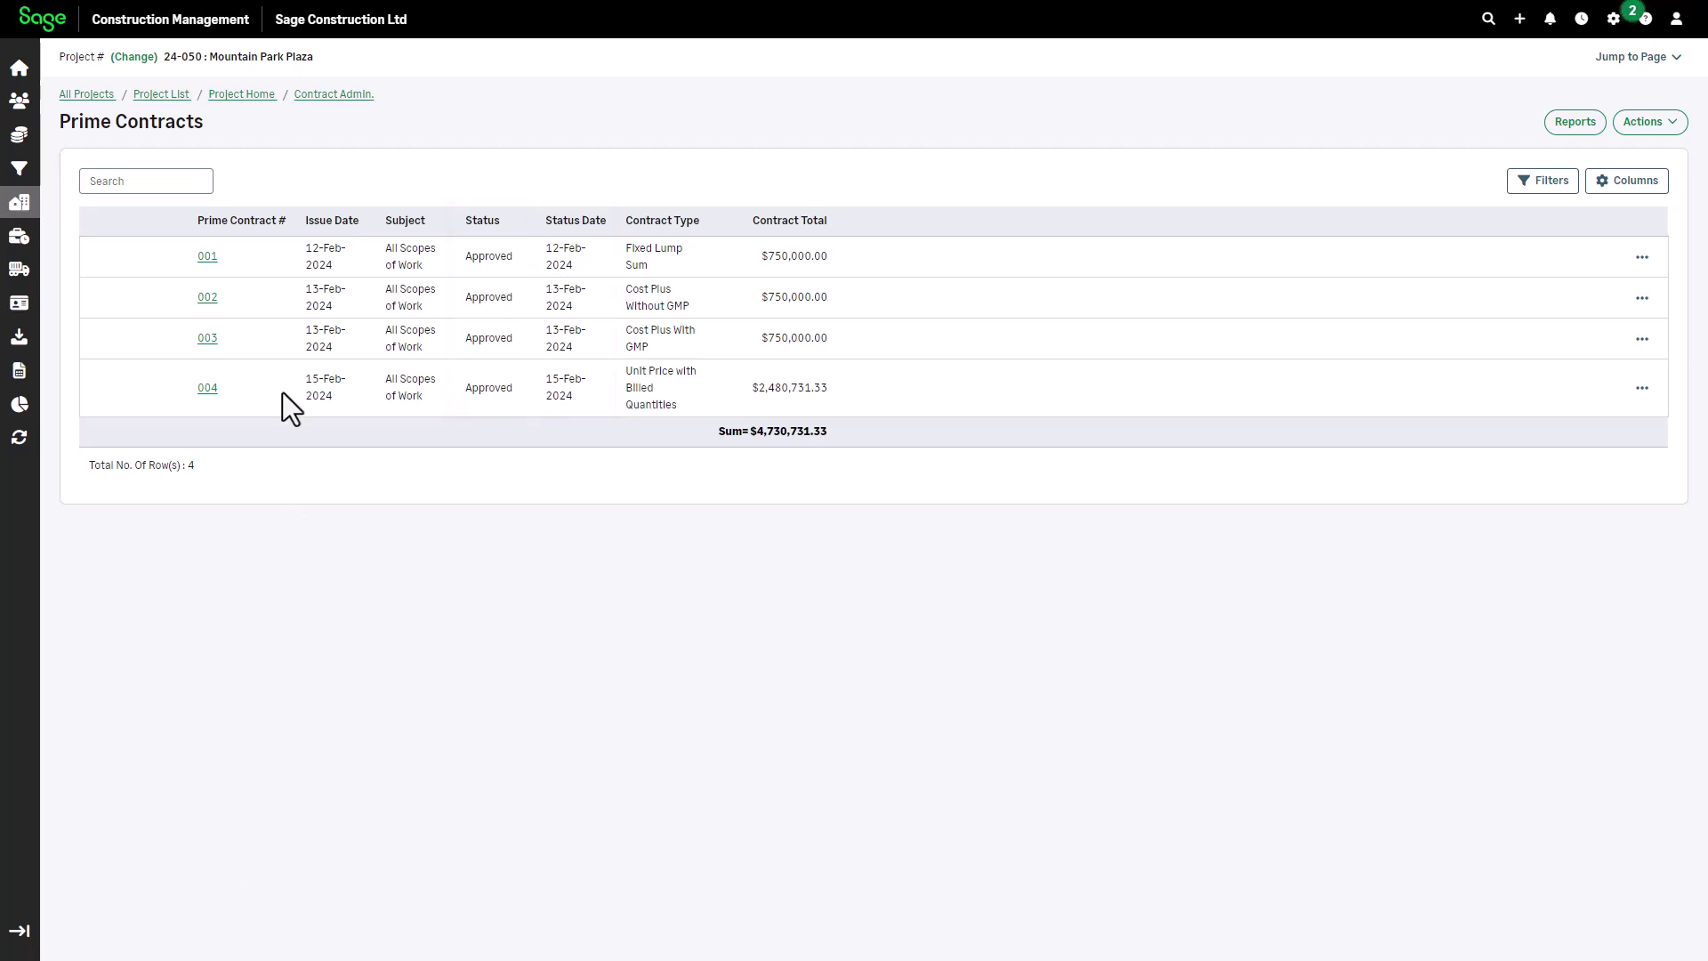
# Step: Return to Mountain Park Plaza's Project Home and open the Project Directory from the Project Menu
pyautogui.click(257, 96)
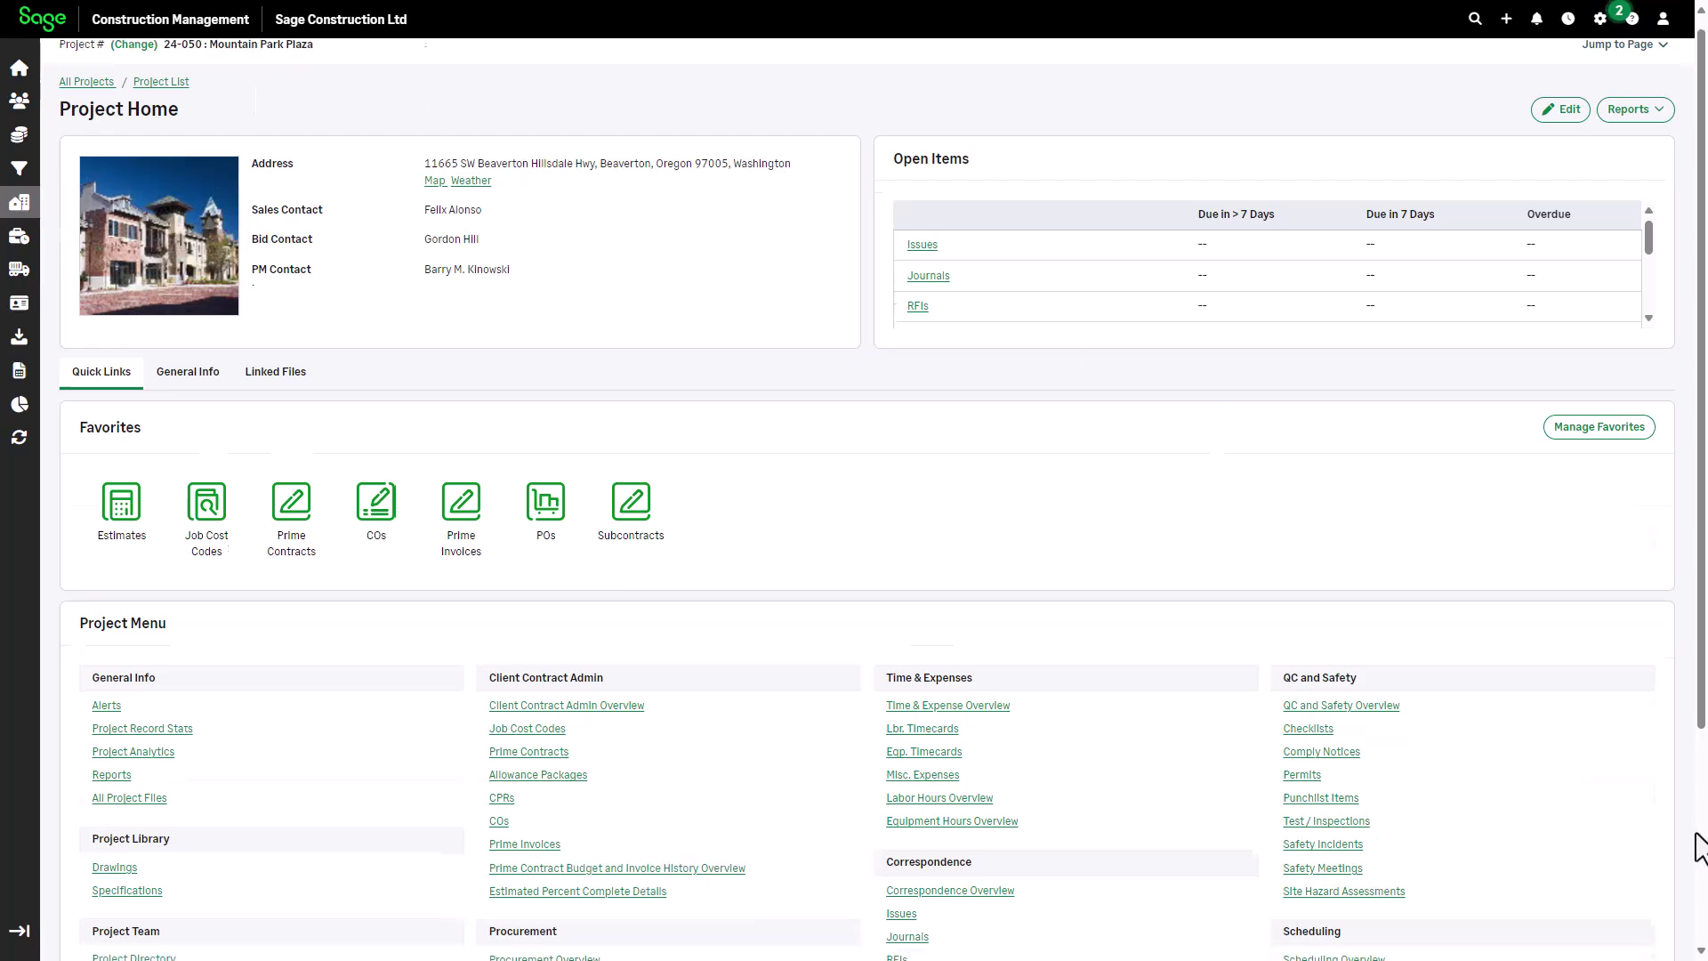
pyautogui.scroll(-3, 1699, 845)
pyautogui.click(165, 669)
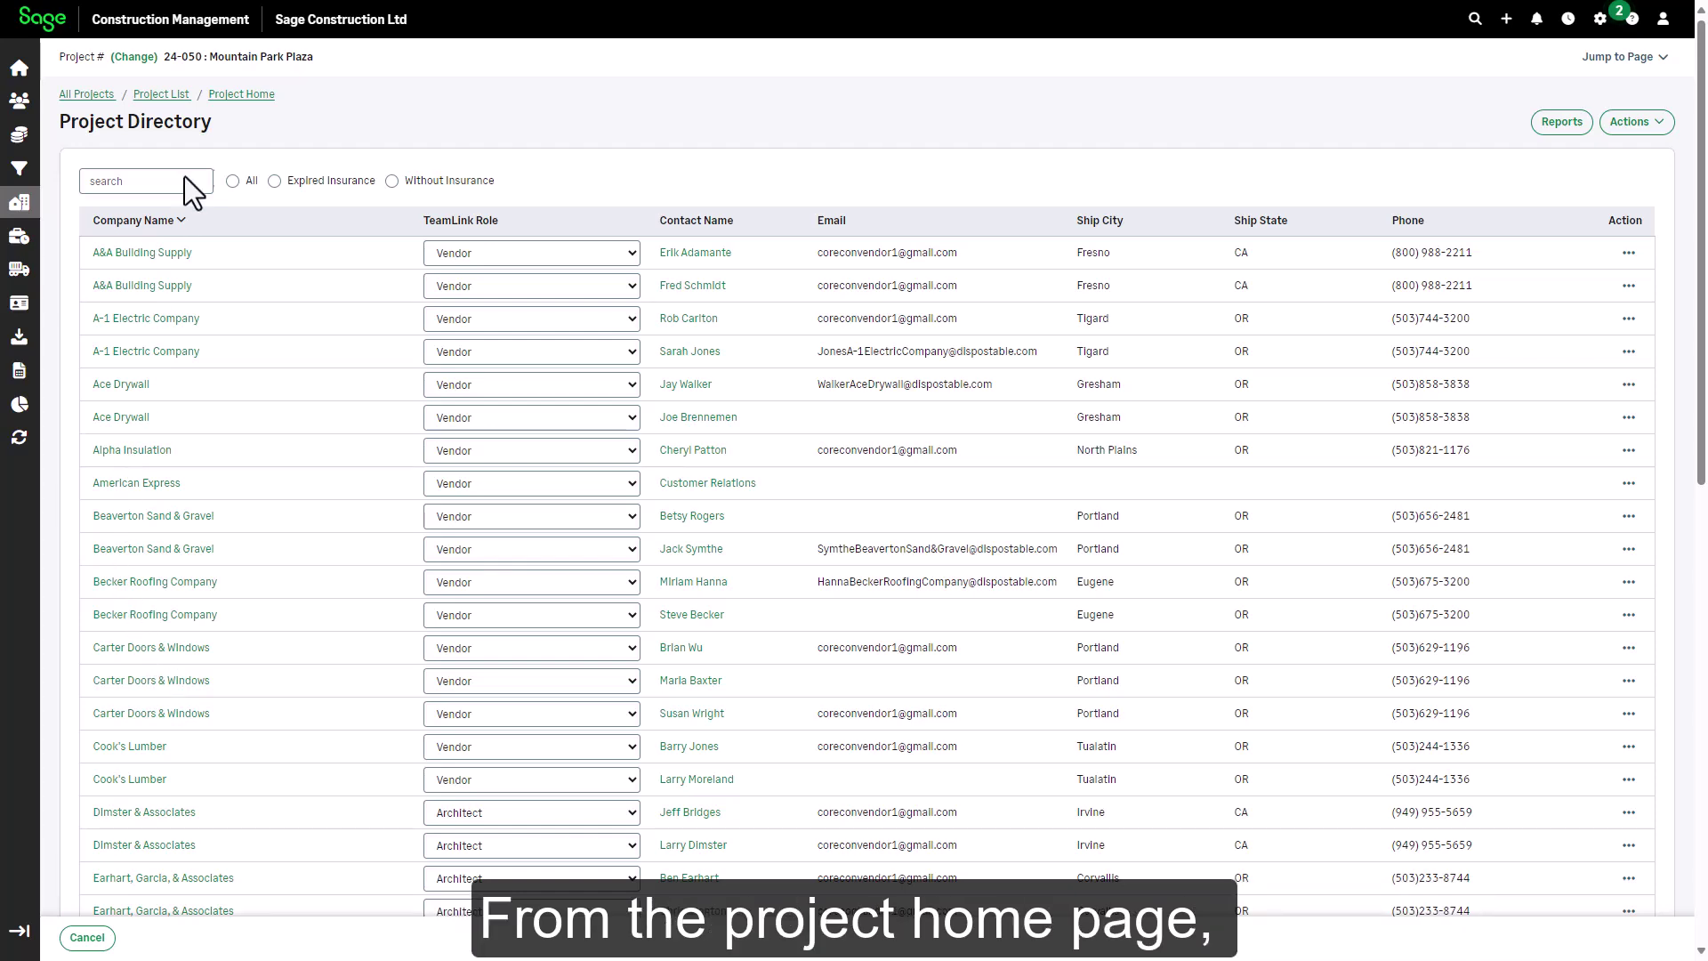
# Step: Open Procurement Overview from Project Home and show the Subcontracts row's add options
pyautogui.click(241, 94)
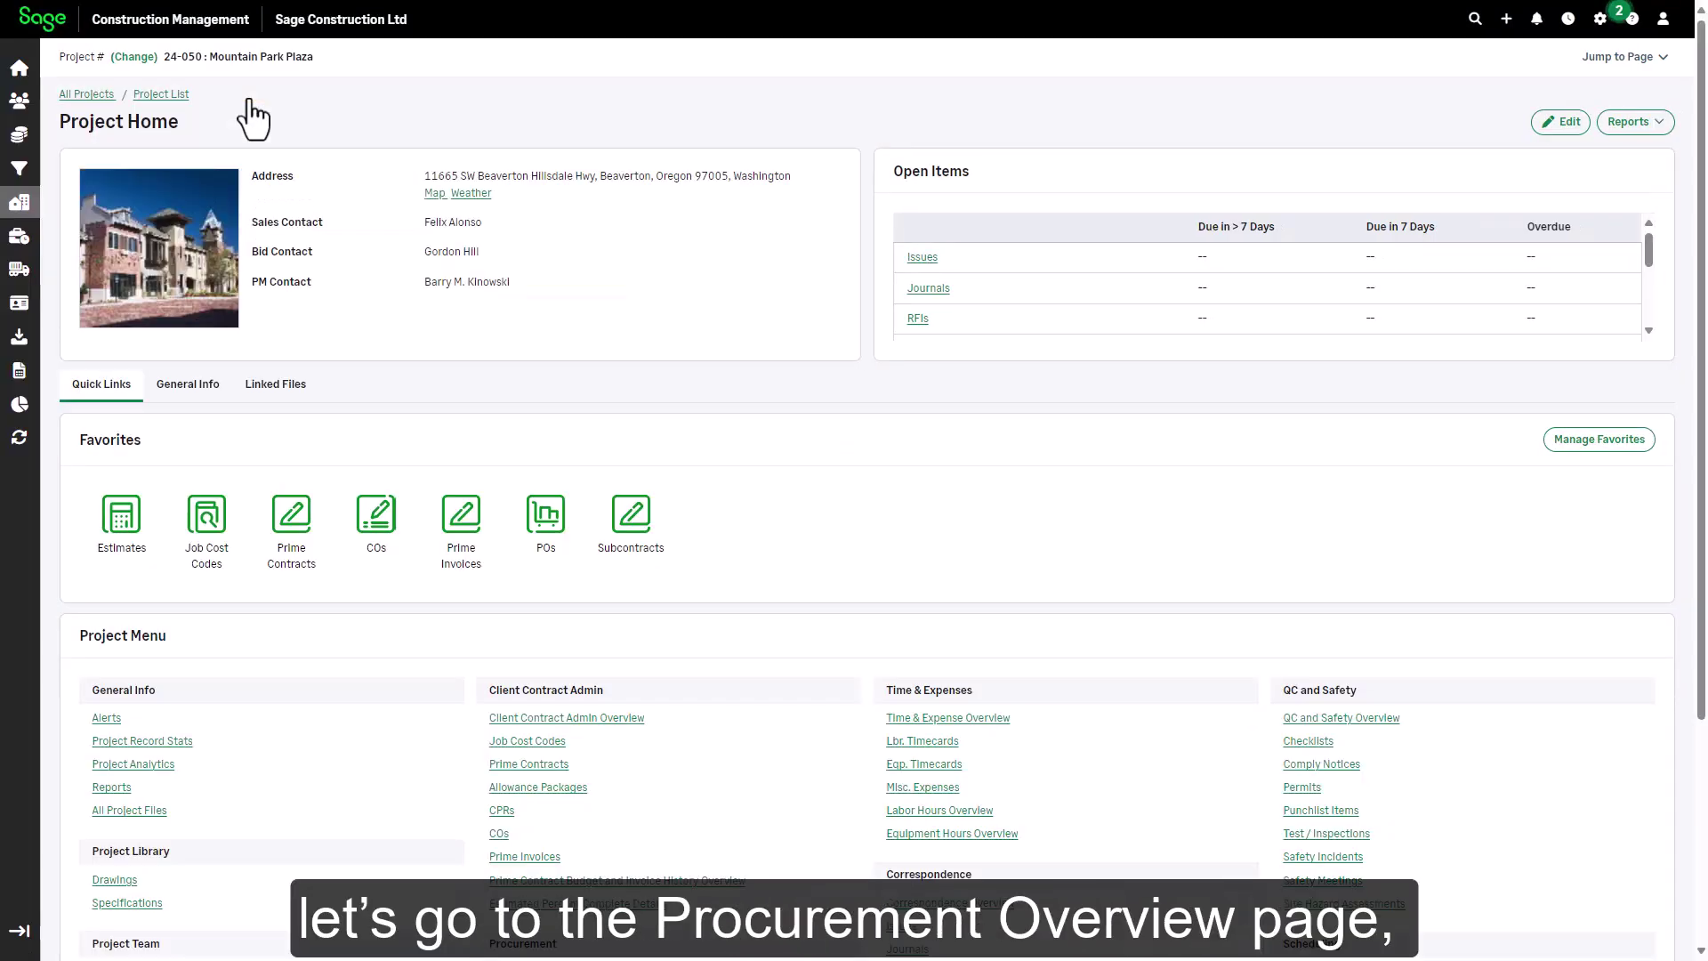
pyautogui.click(1702, 905)
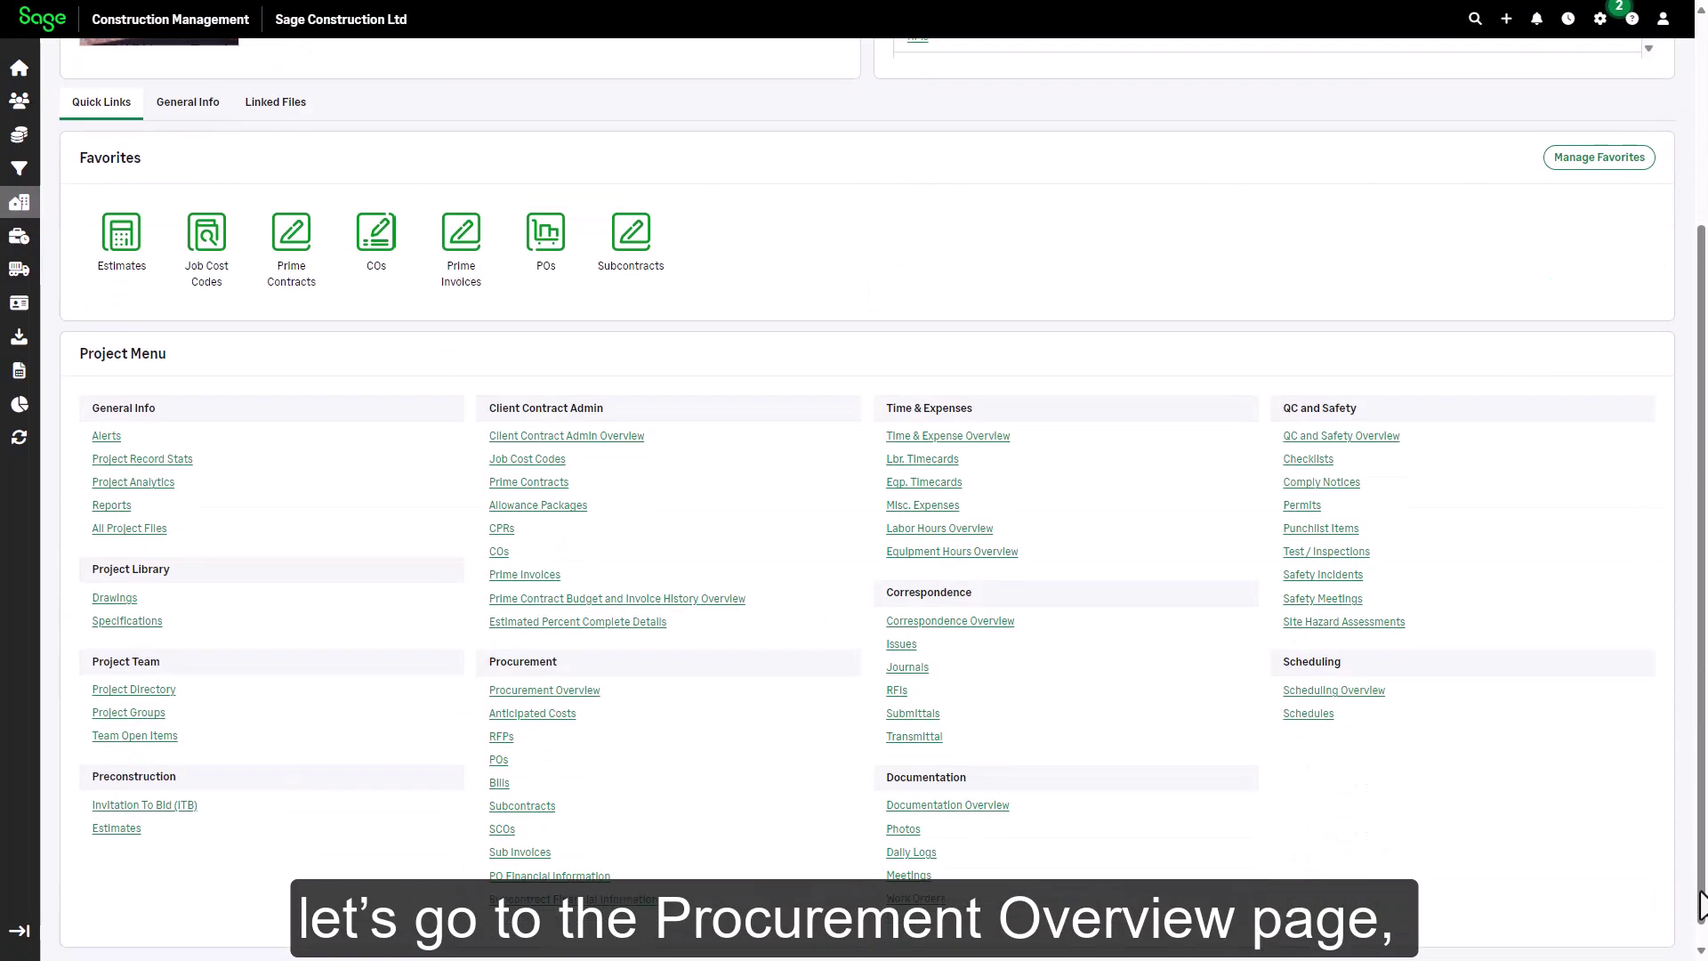
pyautogui.click(570, 670)
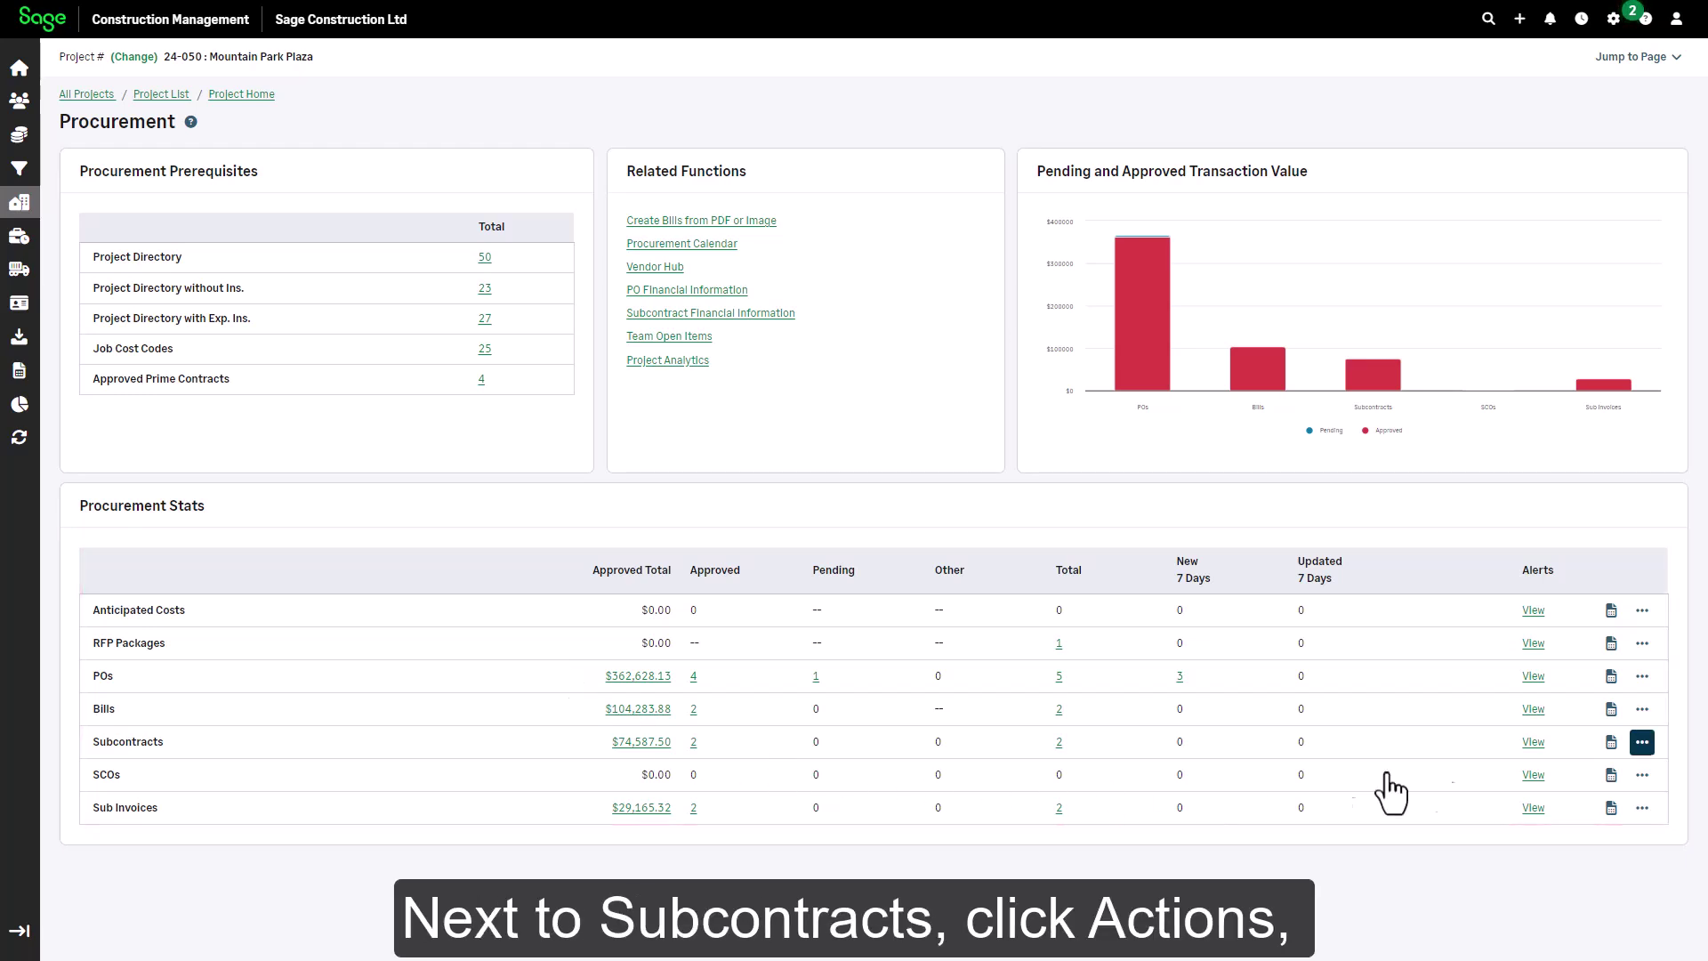
pyautogui.click(1642, 742)
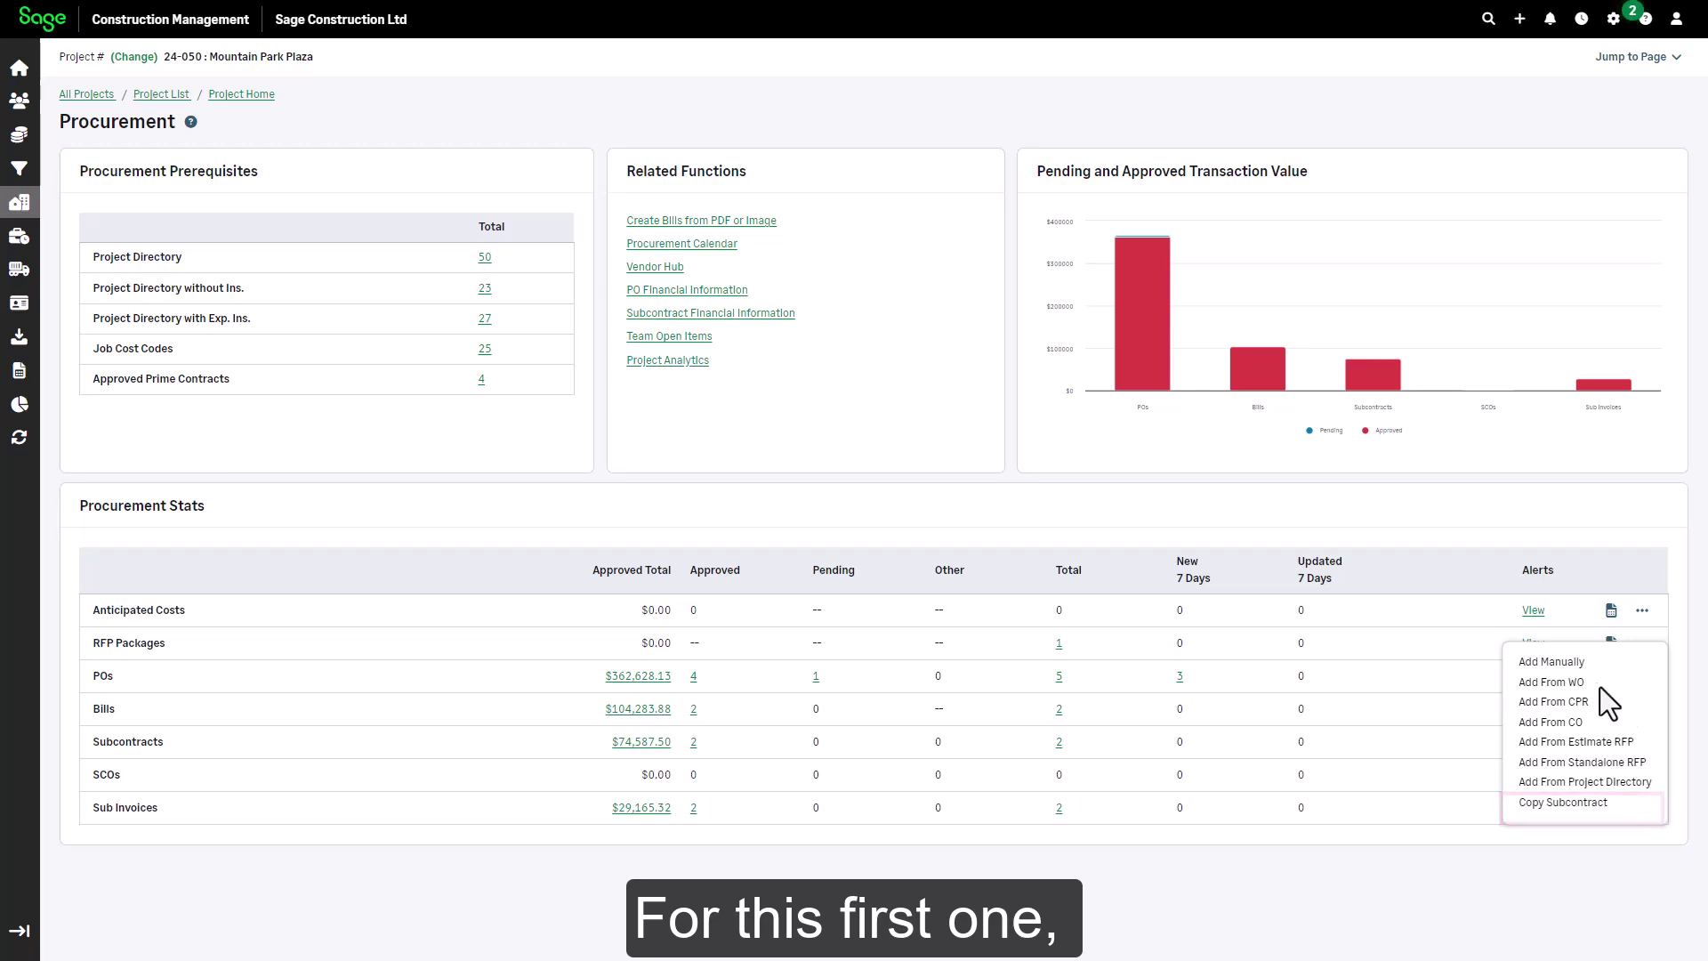
# Step: Add a subcontract manually and link it to prime contract 001
pyautogui.click(1575, 665)
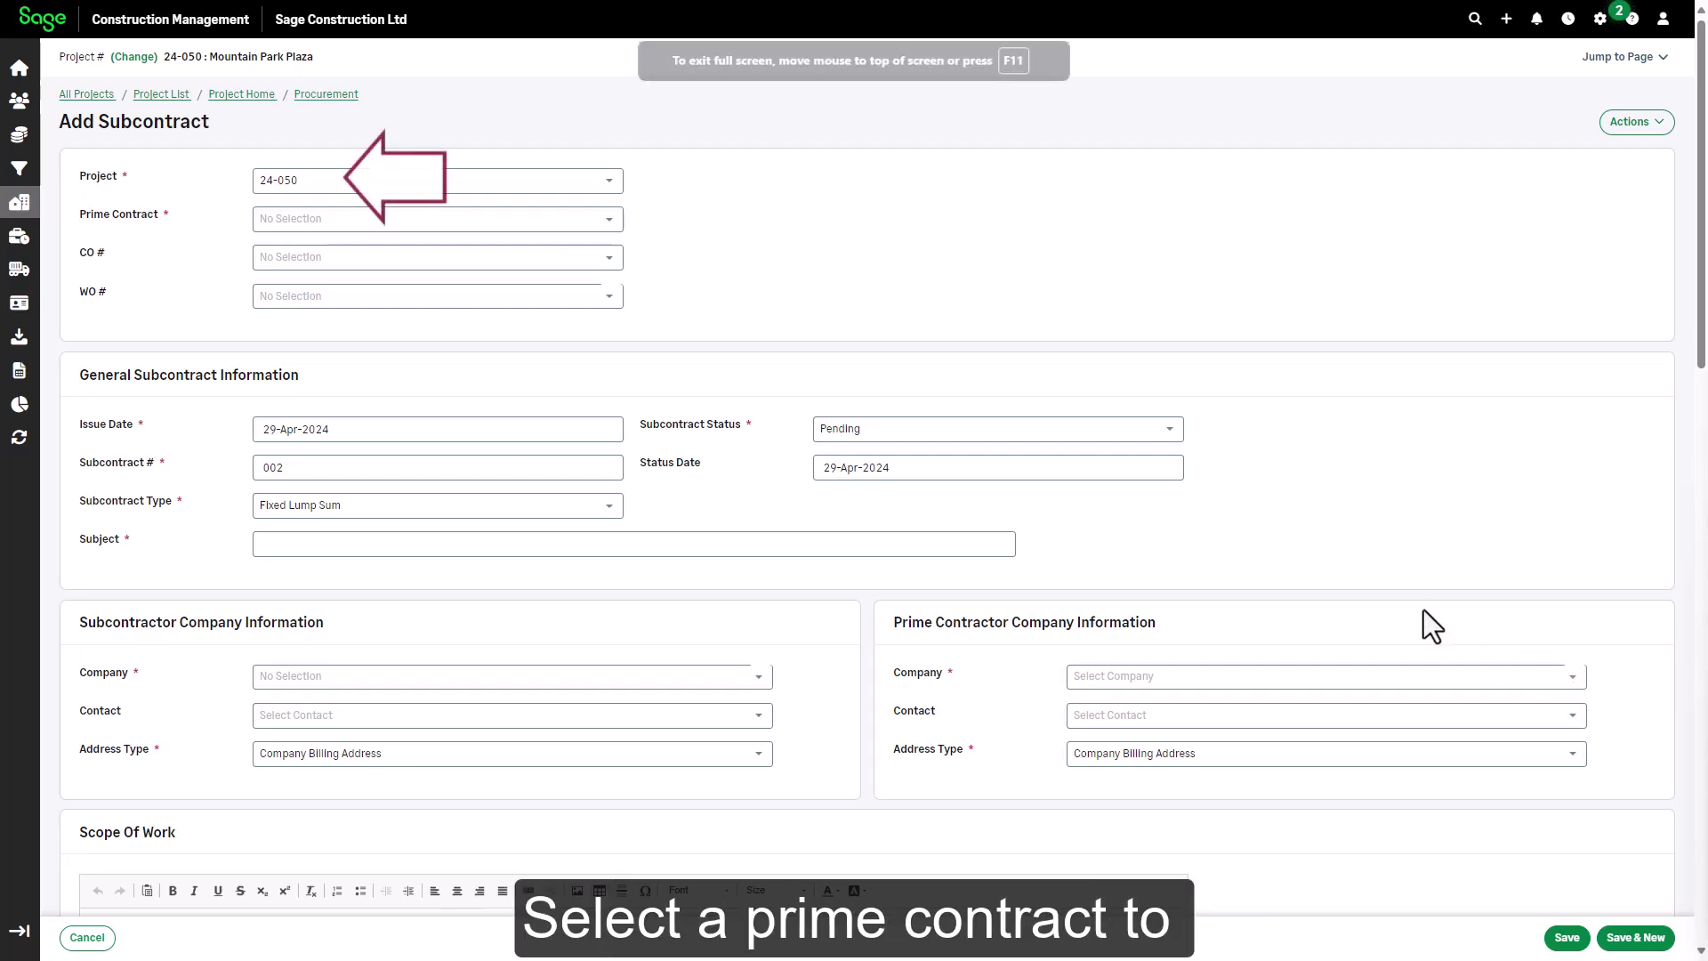
pyautogui.click(612, 221)
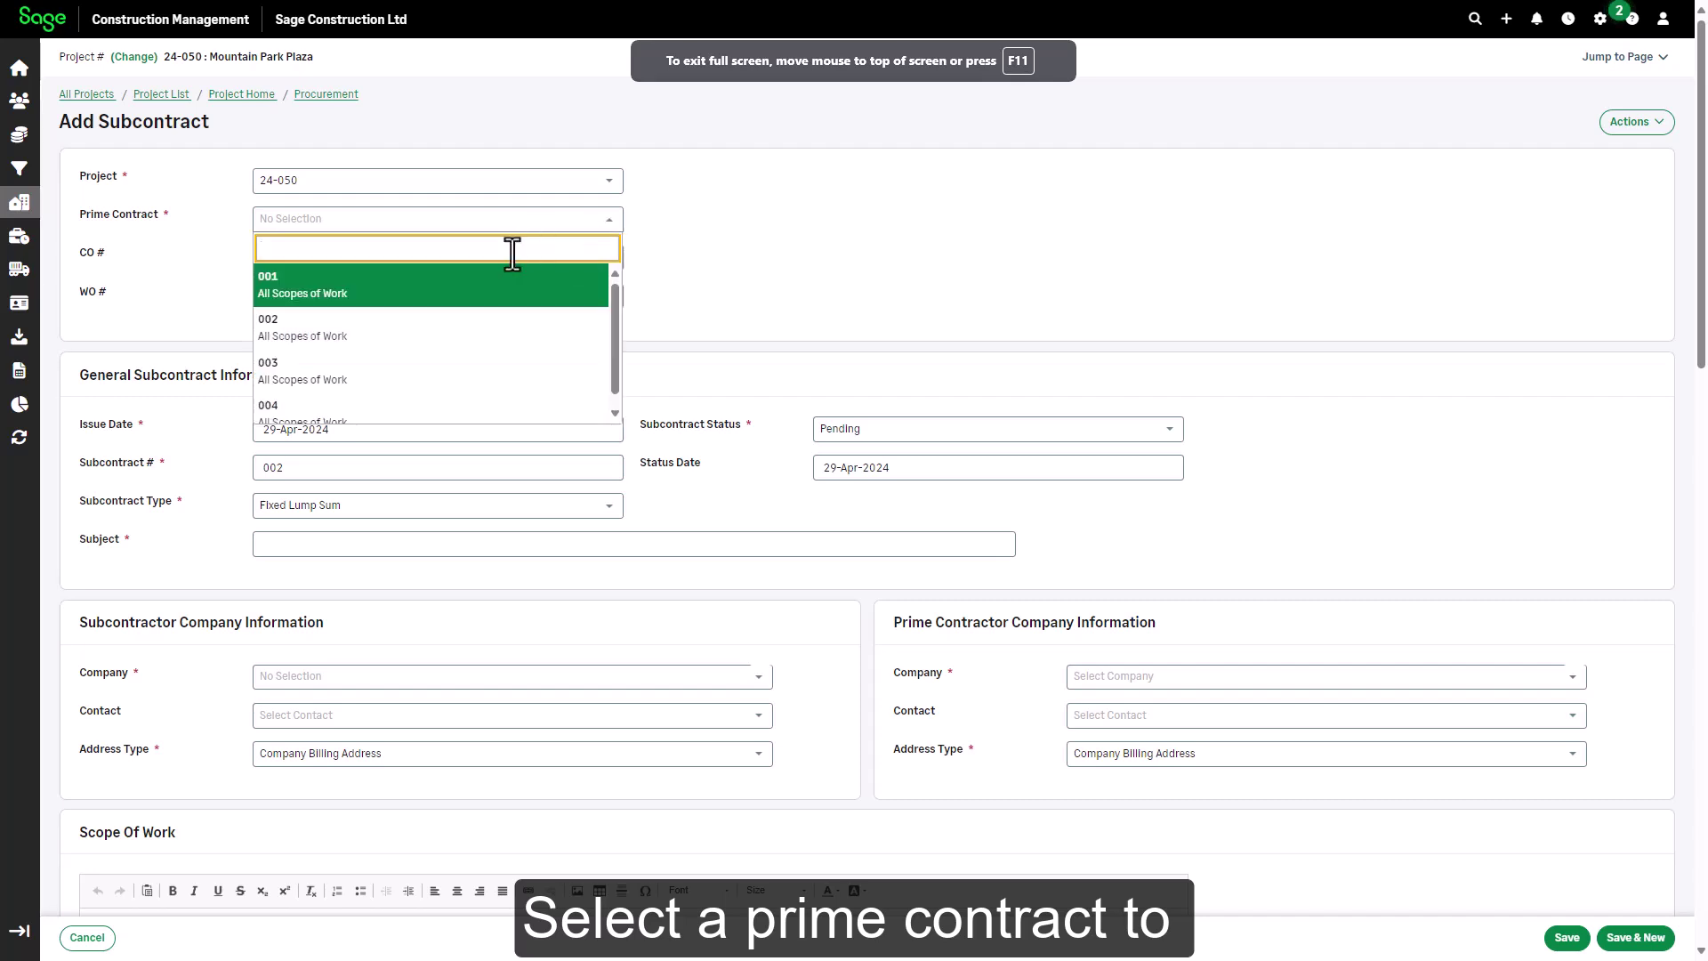
pyautogui.click(428, 291)
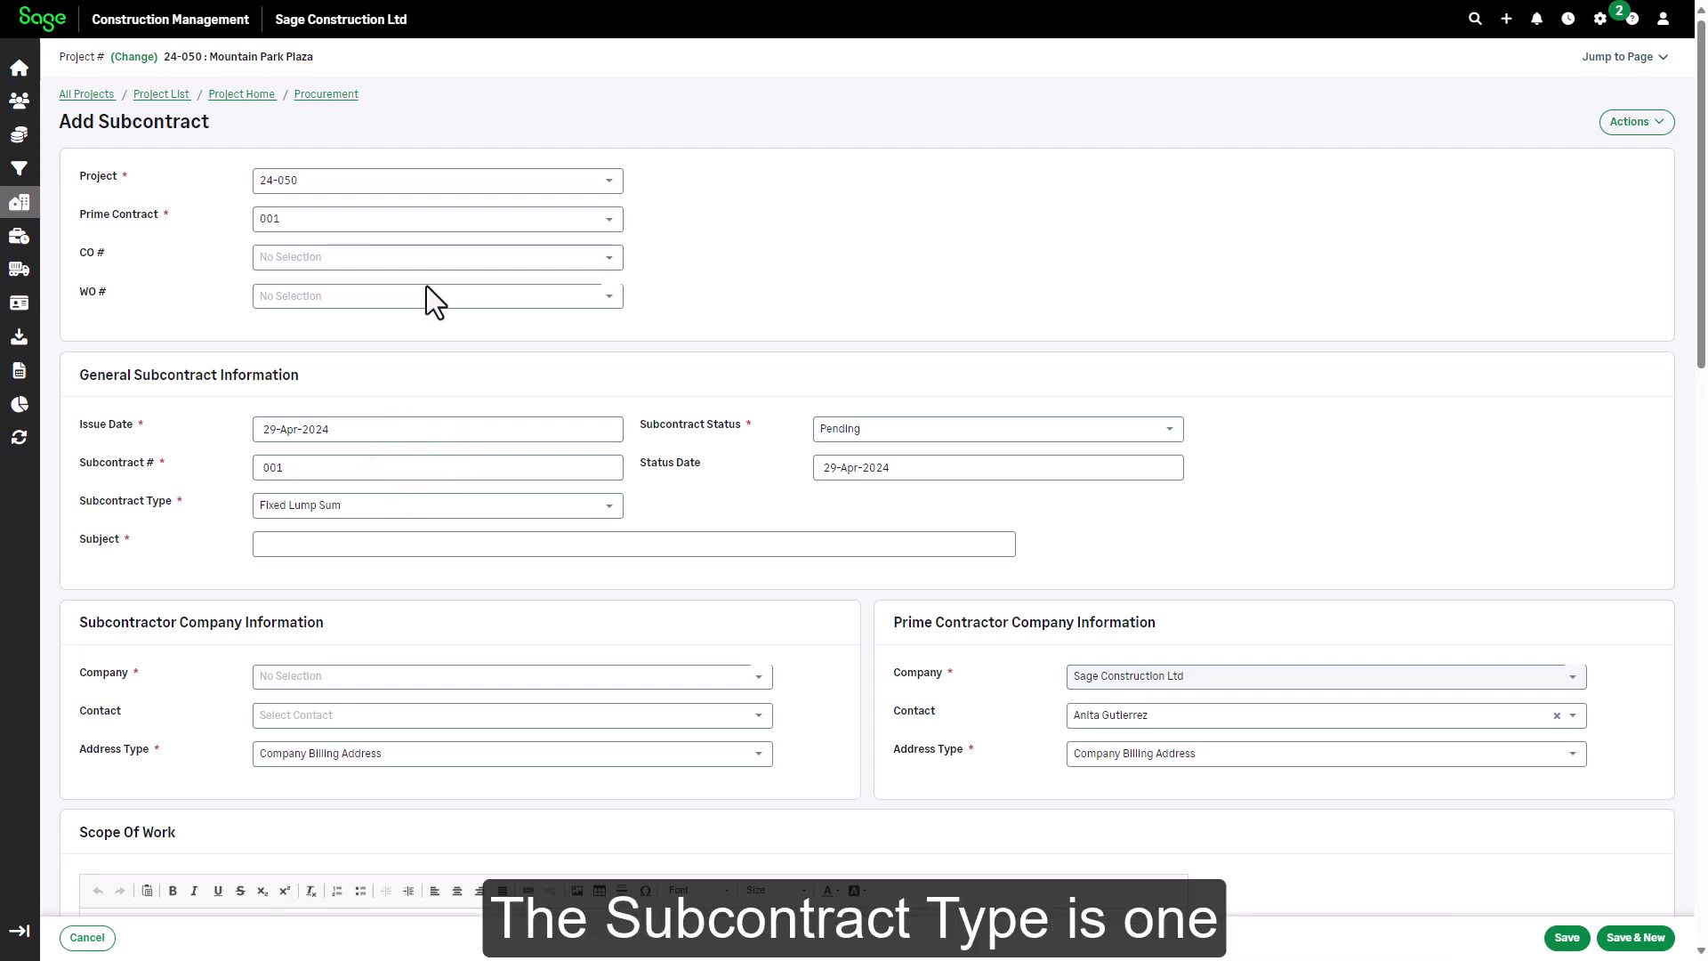
# Step: Leave the subcontract type at Fixed Lump Sum and enter the subject 'All Electrical Work'
pyautogui.click(611, 509)
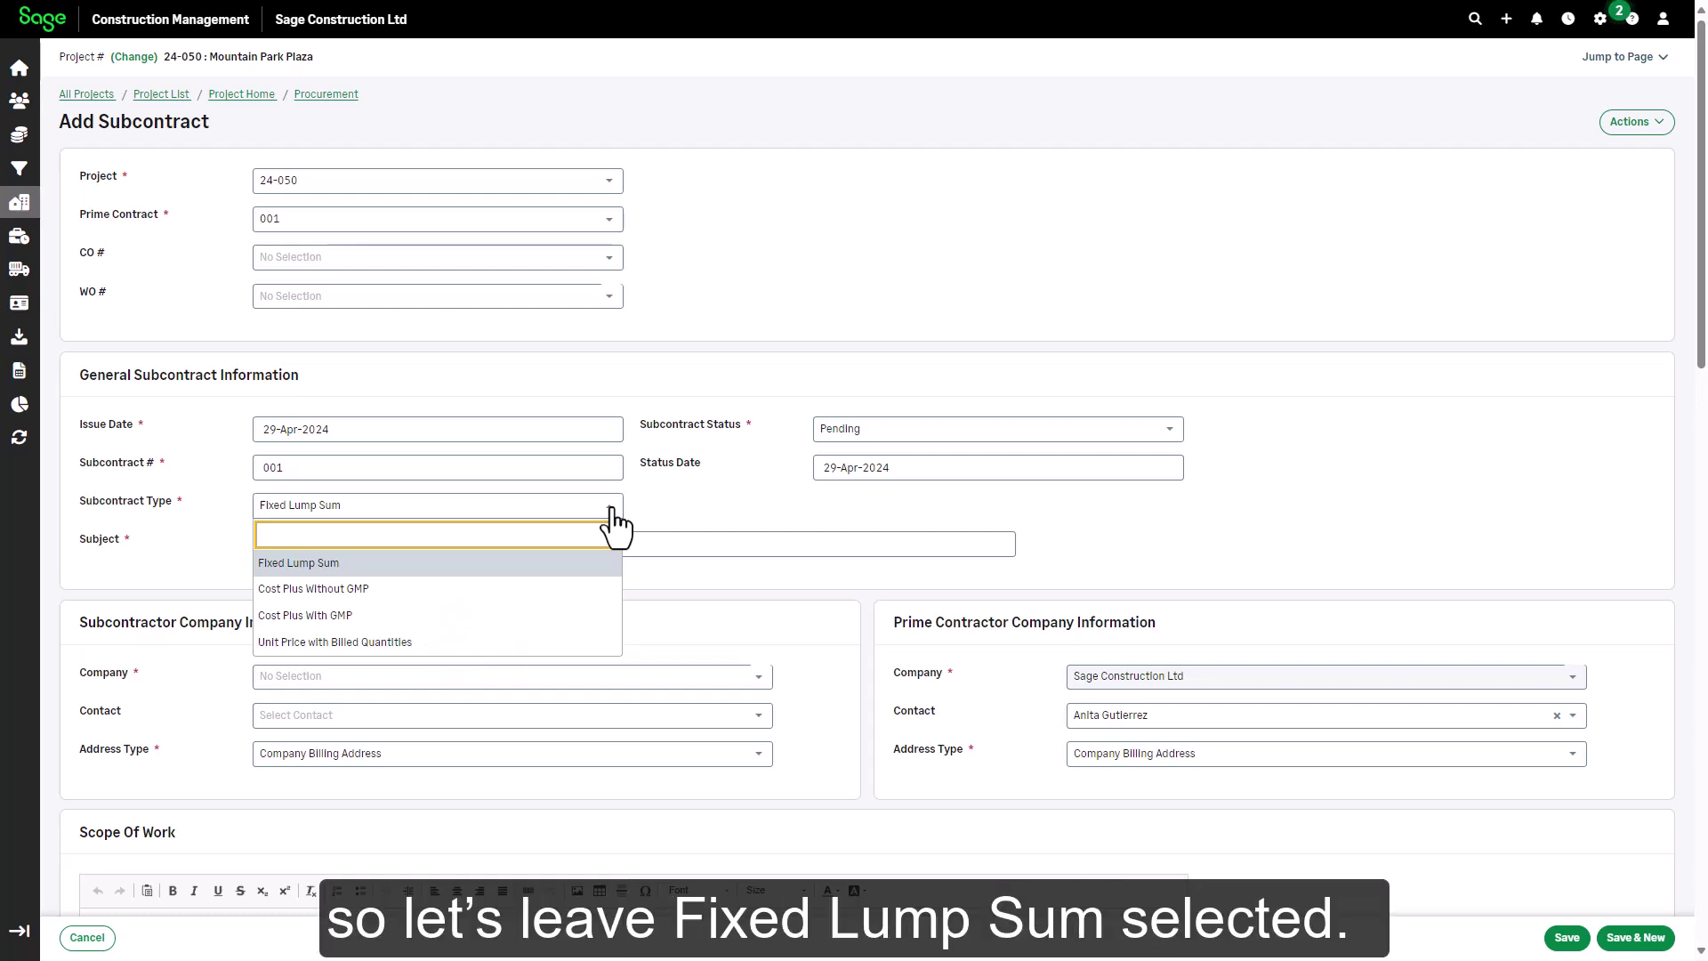
pyautogui.click(611, 509)
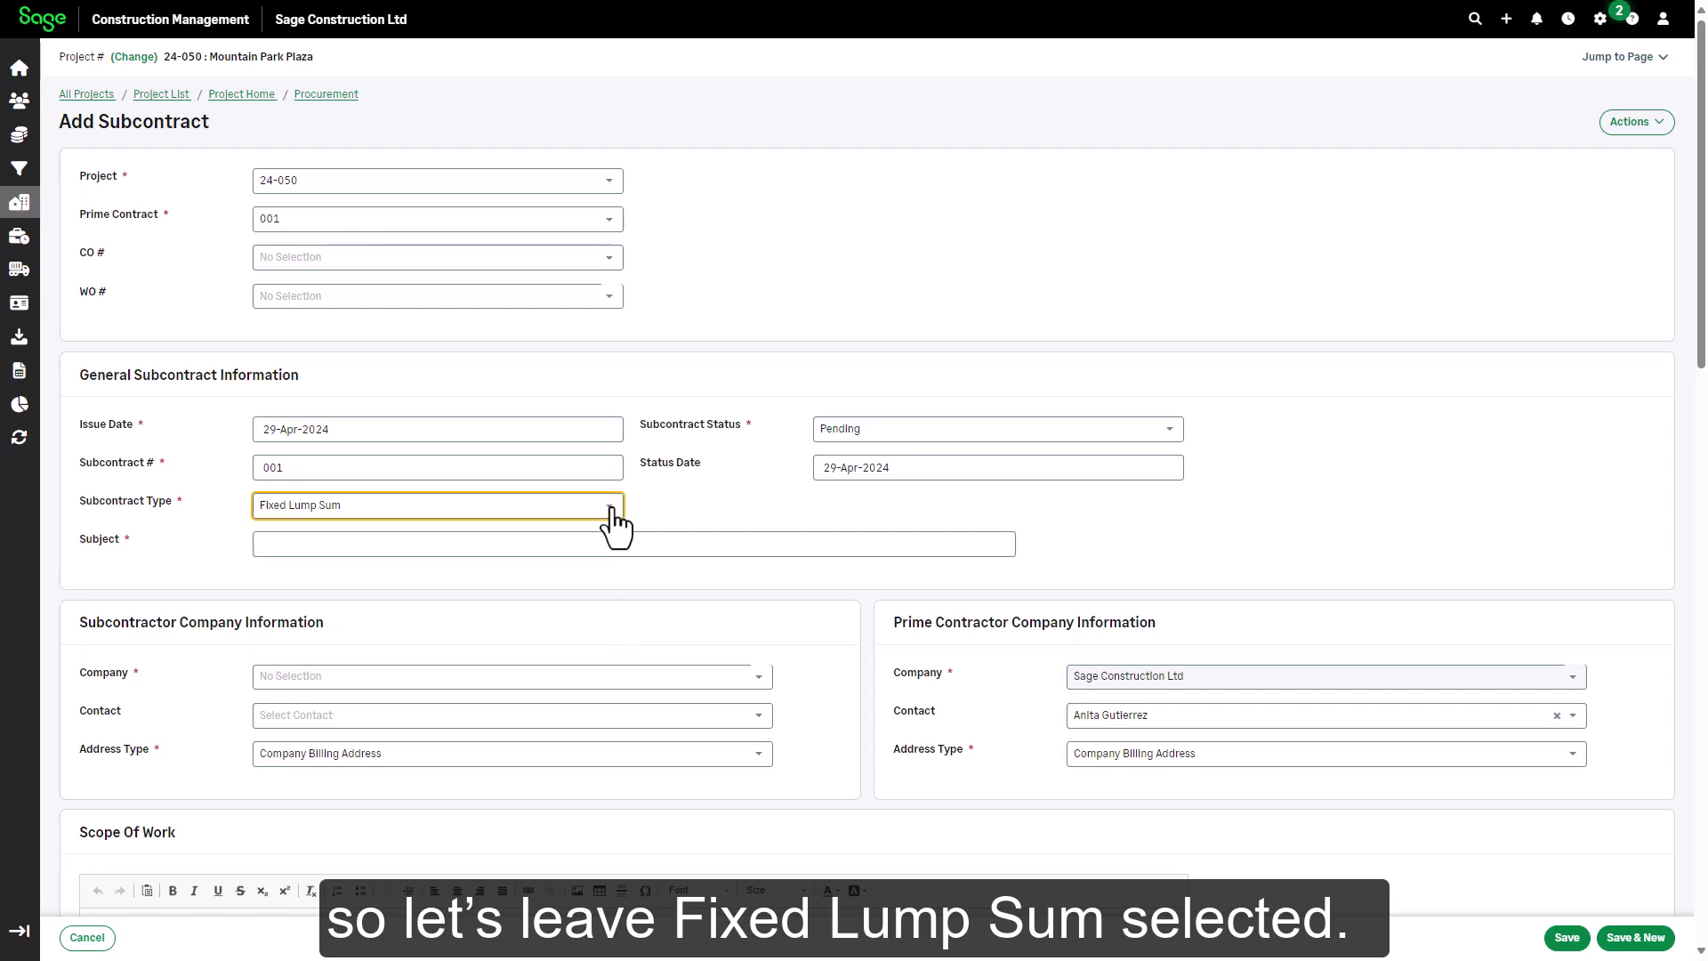
pyautogui.click(583, 545)
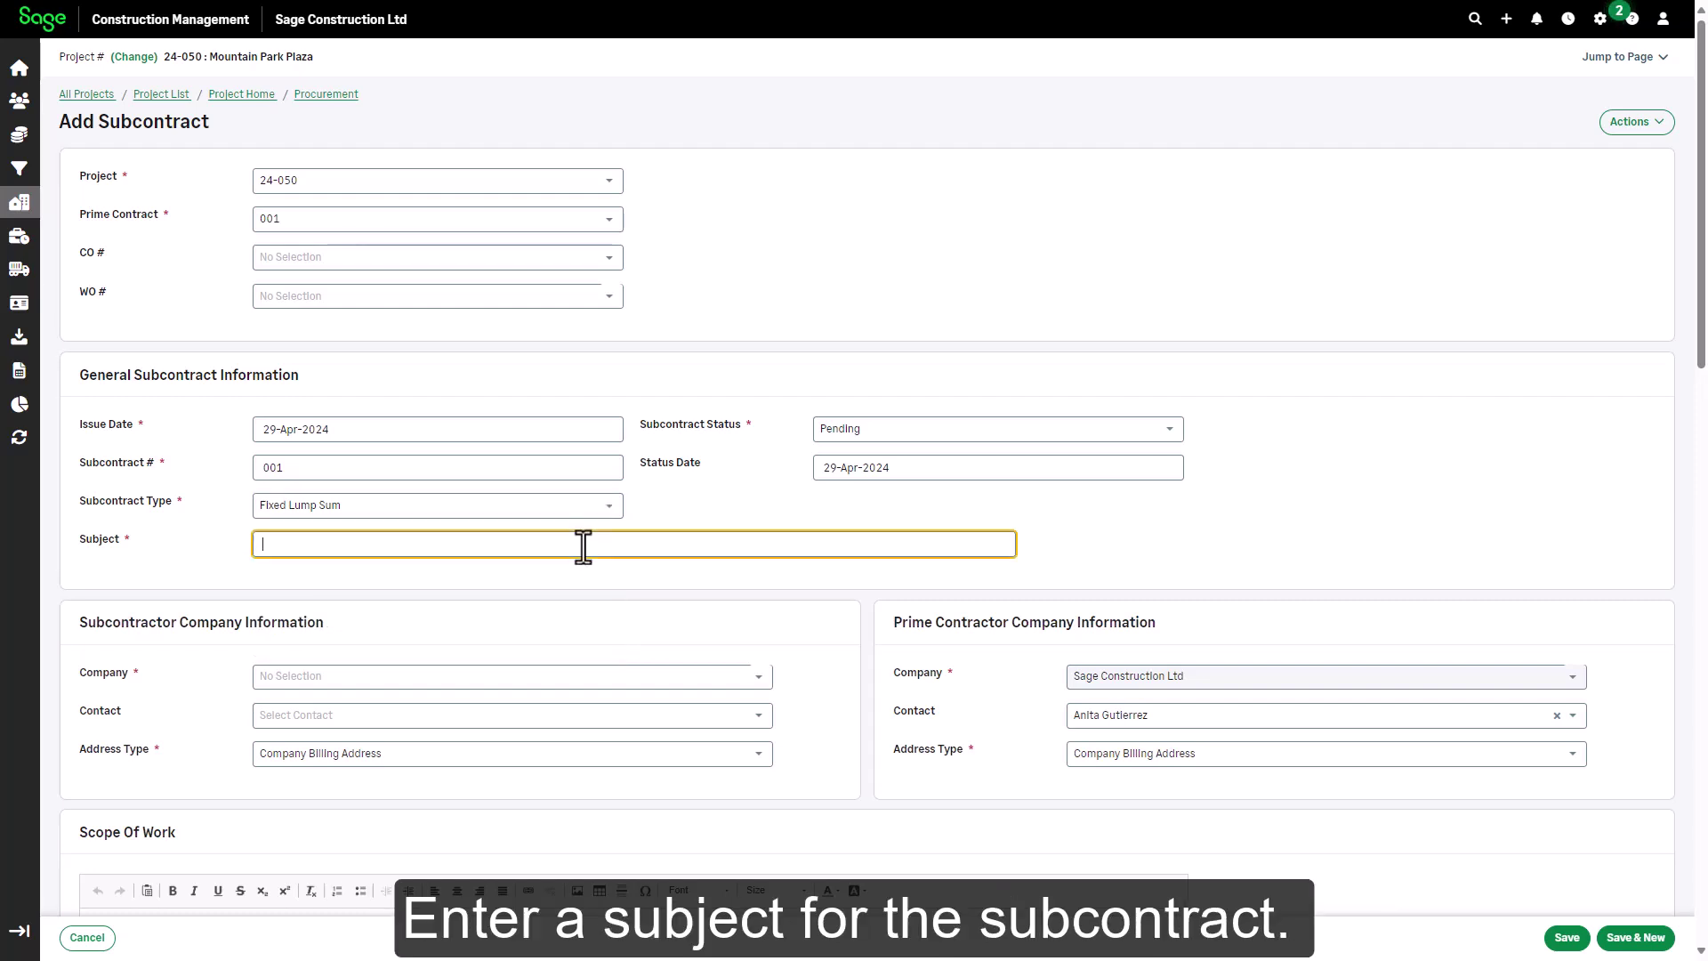
pyautogui.write('All Electrical')
pyautogui.write(' Work')
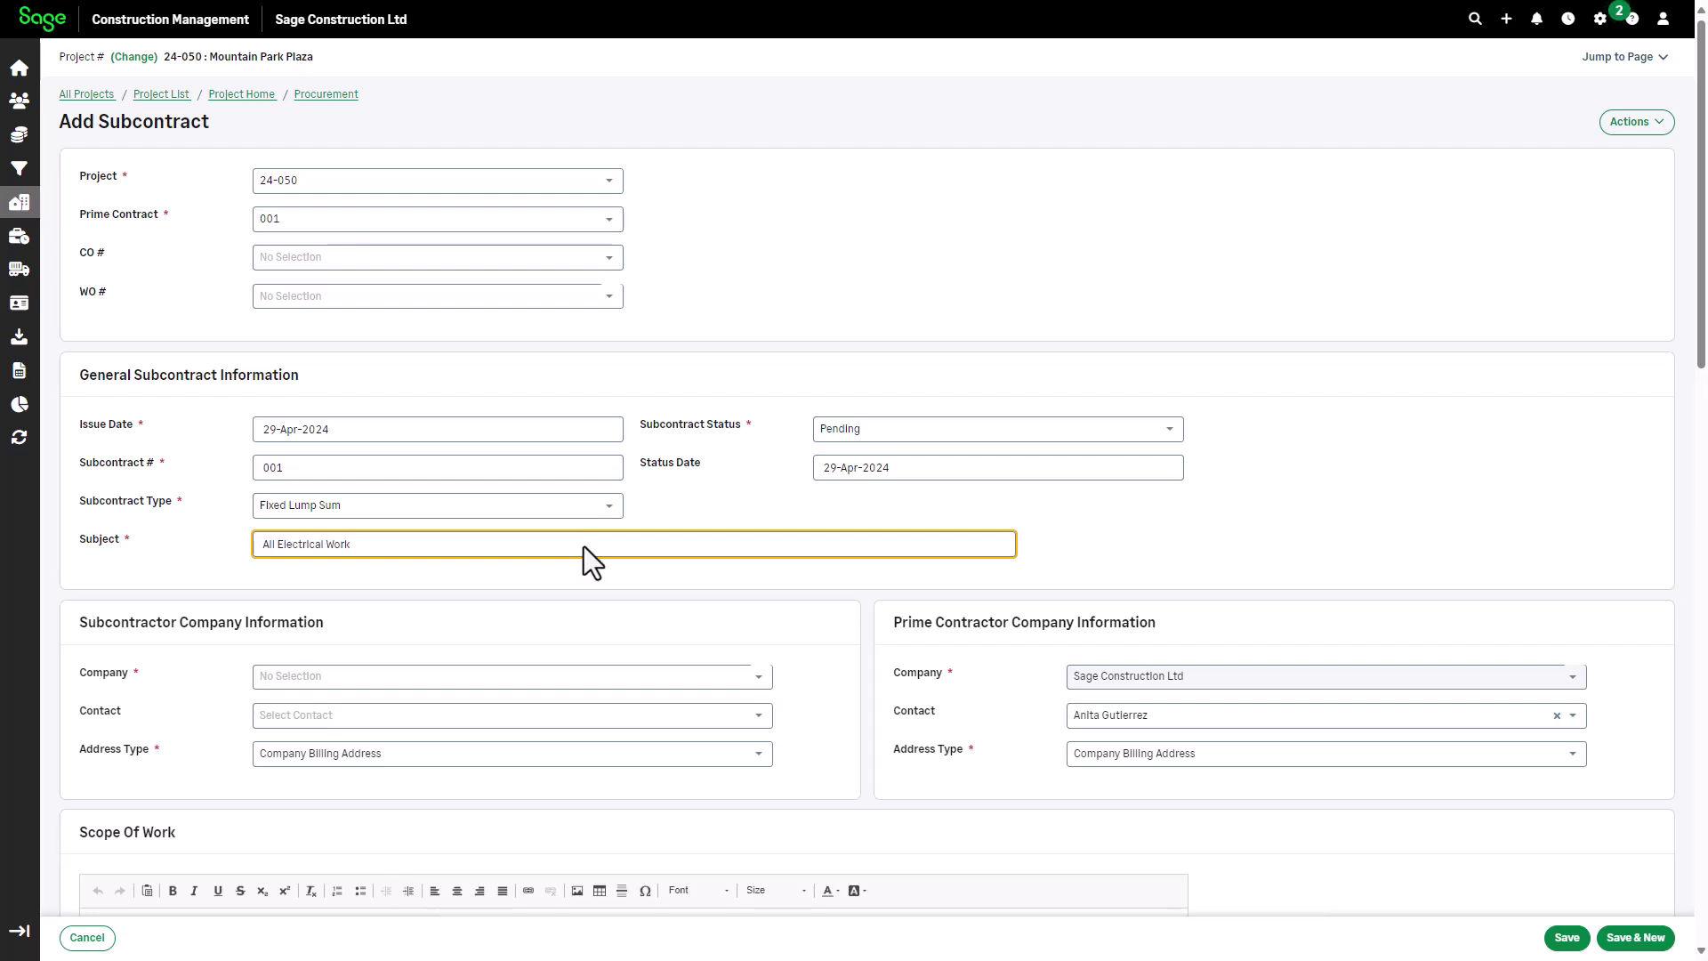
# Step: Set the Subcontract Status to Approved, dated 29-Apr-2024
pyautogui.click(1169, 431)
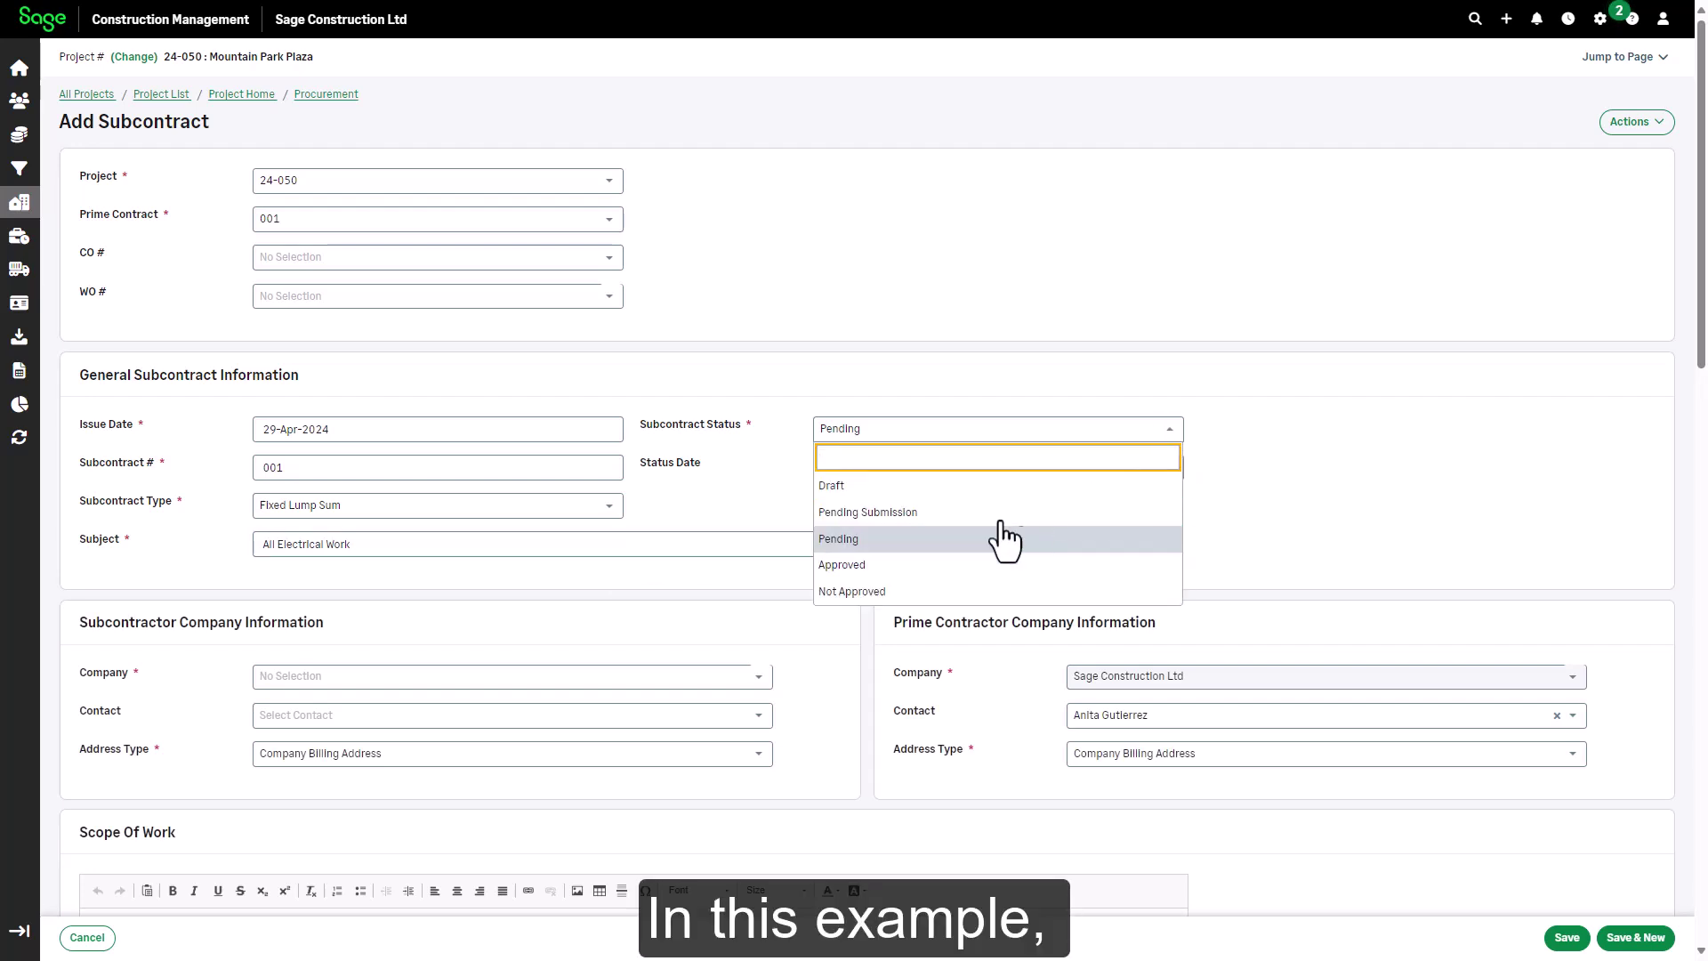
pyautogui.click(891, 566)
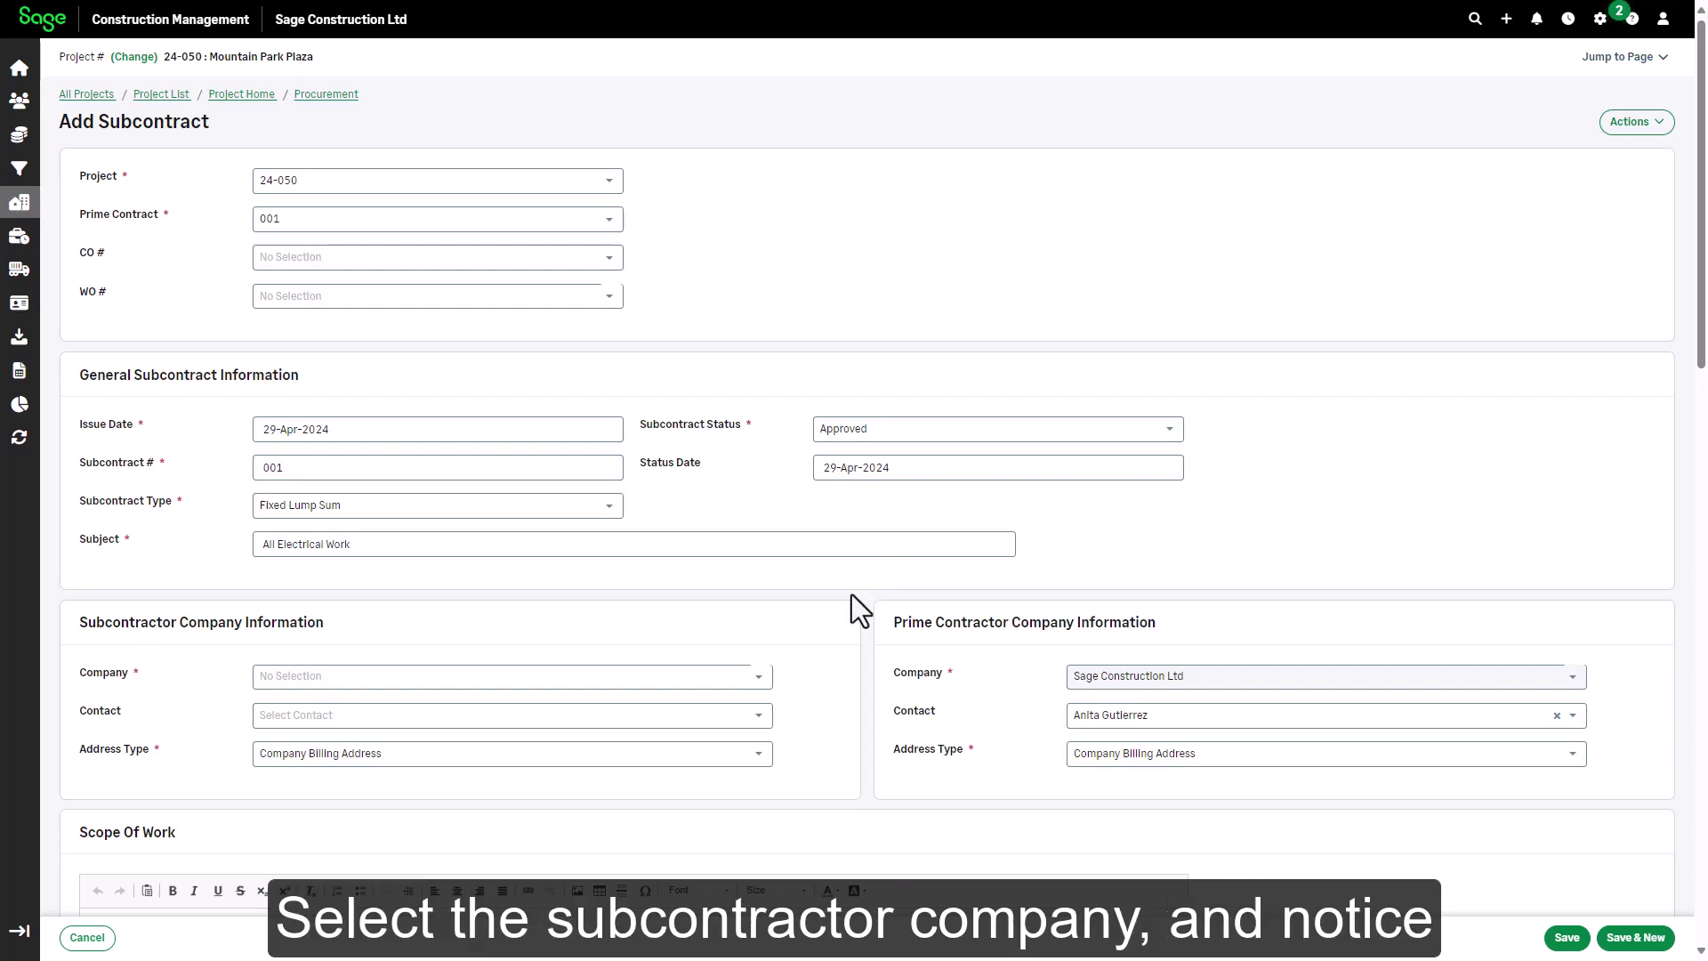
pyautogui.click(759, 680)
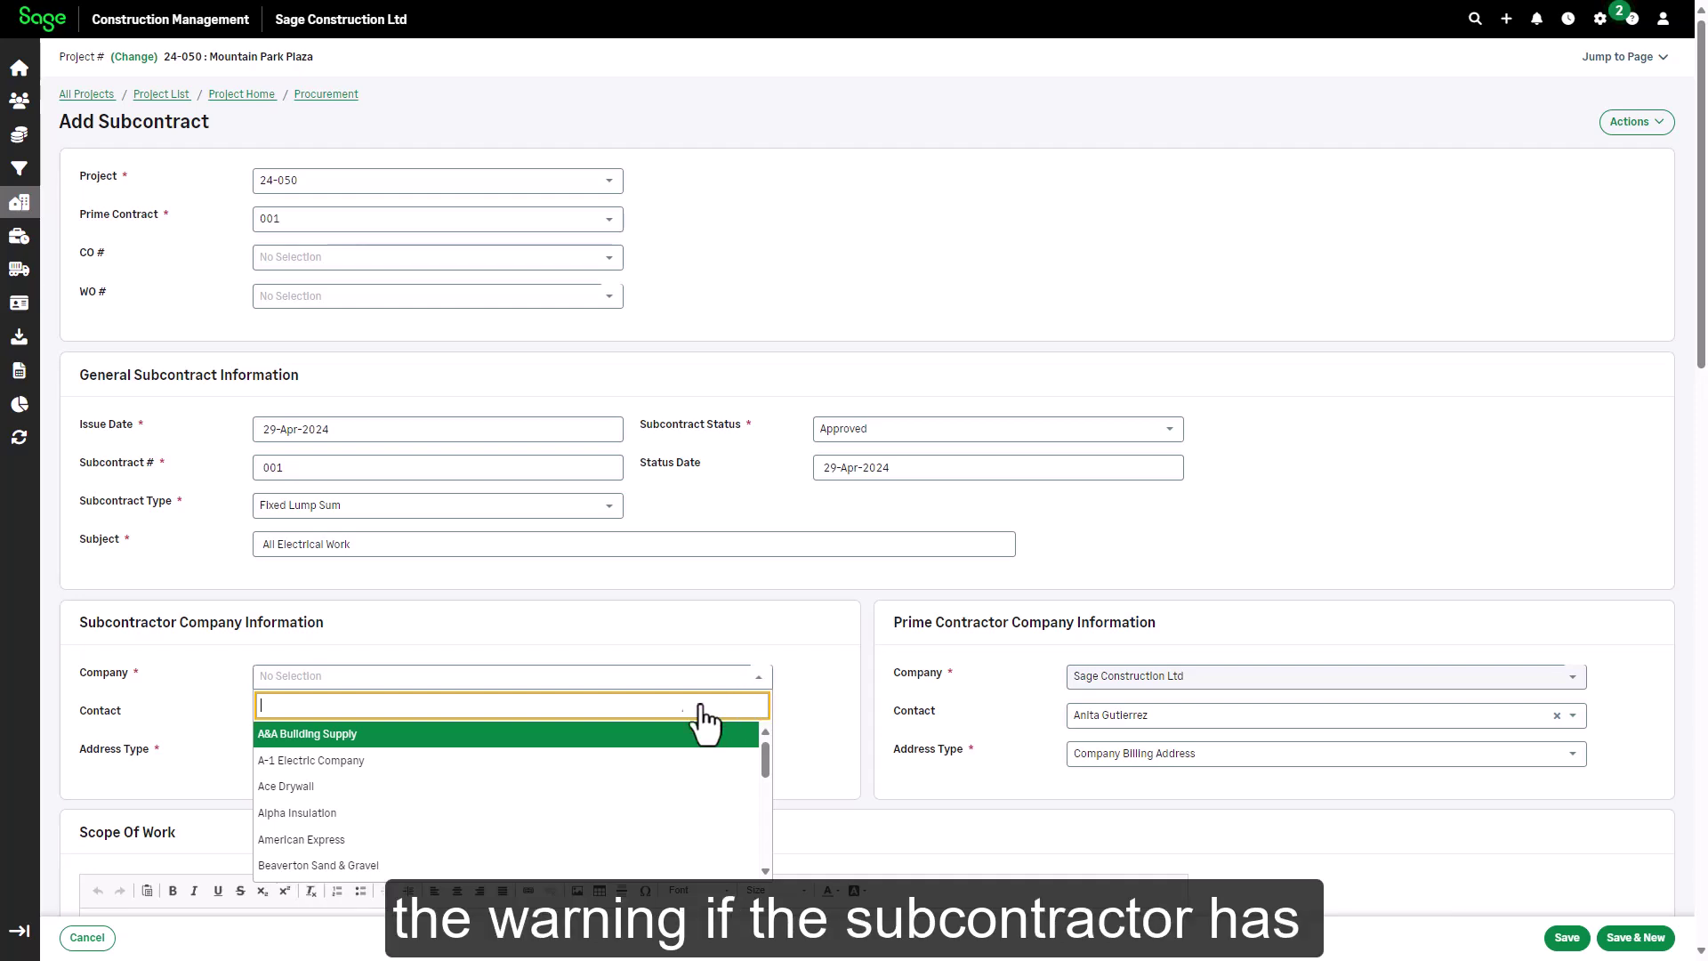
pyautogui.click(549, 761)
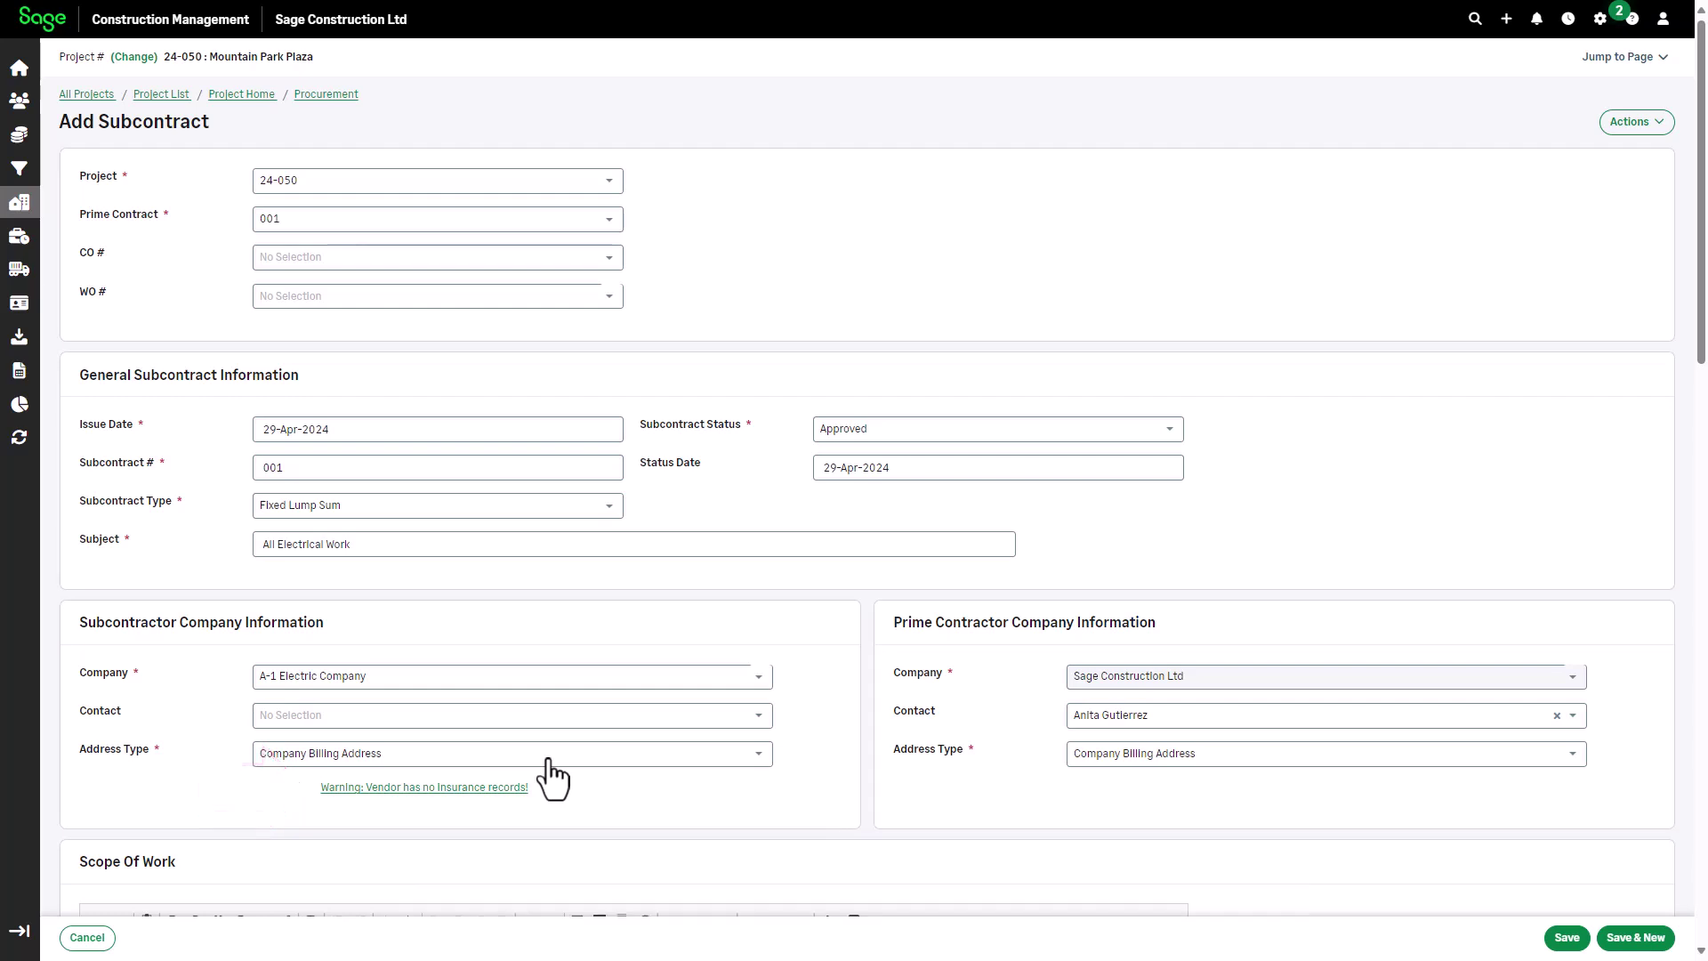
pyautogui.click(757, 717)
# Step: Import the Electrical Scope of Work template into the Scope Of Work section
pyautogui.moveTo(1691, 249); pyautogui.dragTo(1690, 465)
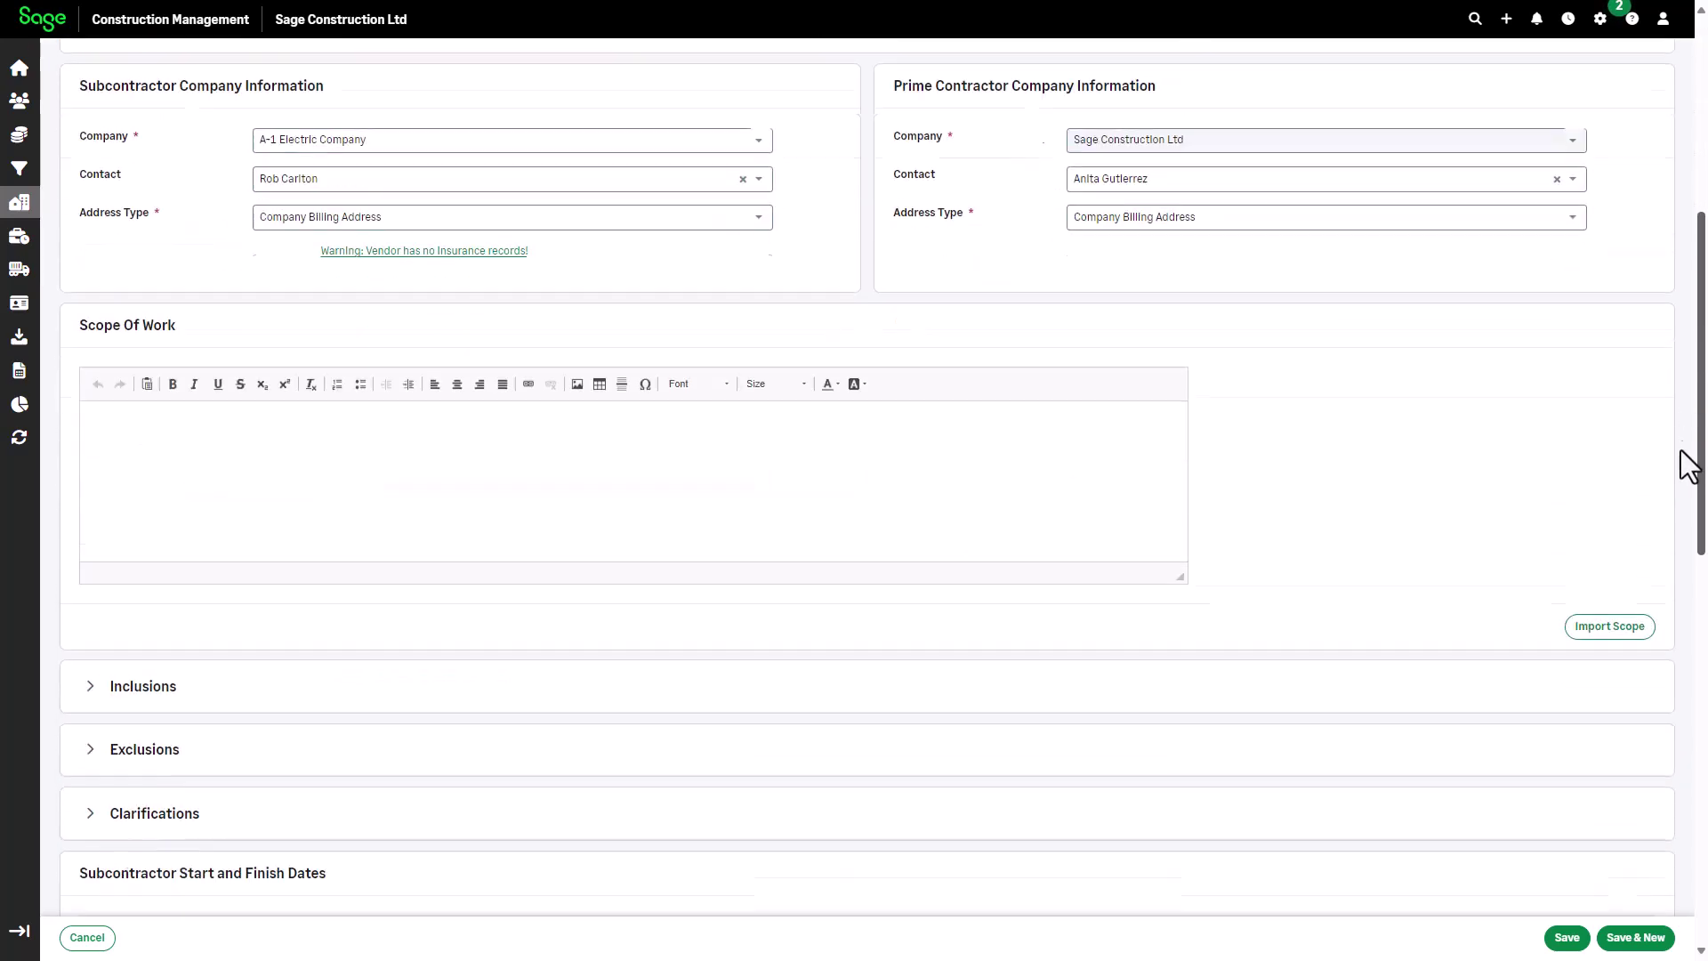
pyautogui.scroll(-1, 1688, 465)
pyautogui.click(1620, 556)
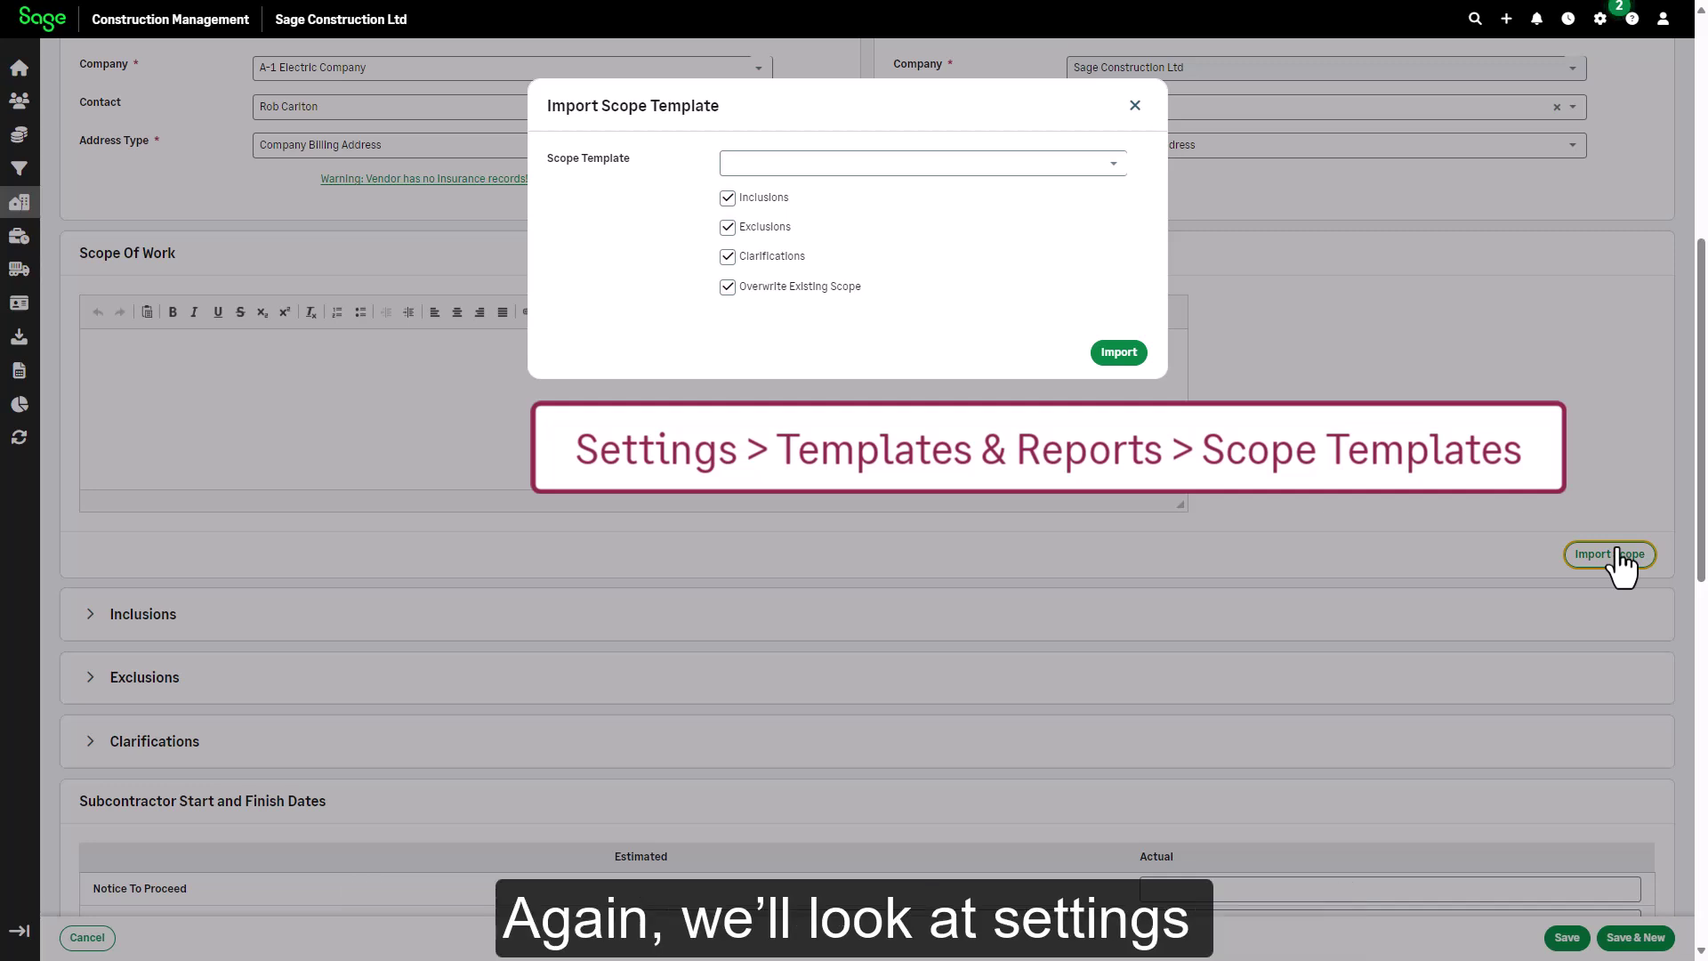
pyautogui.click(1120, 166)
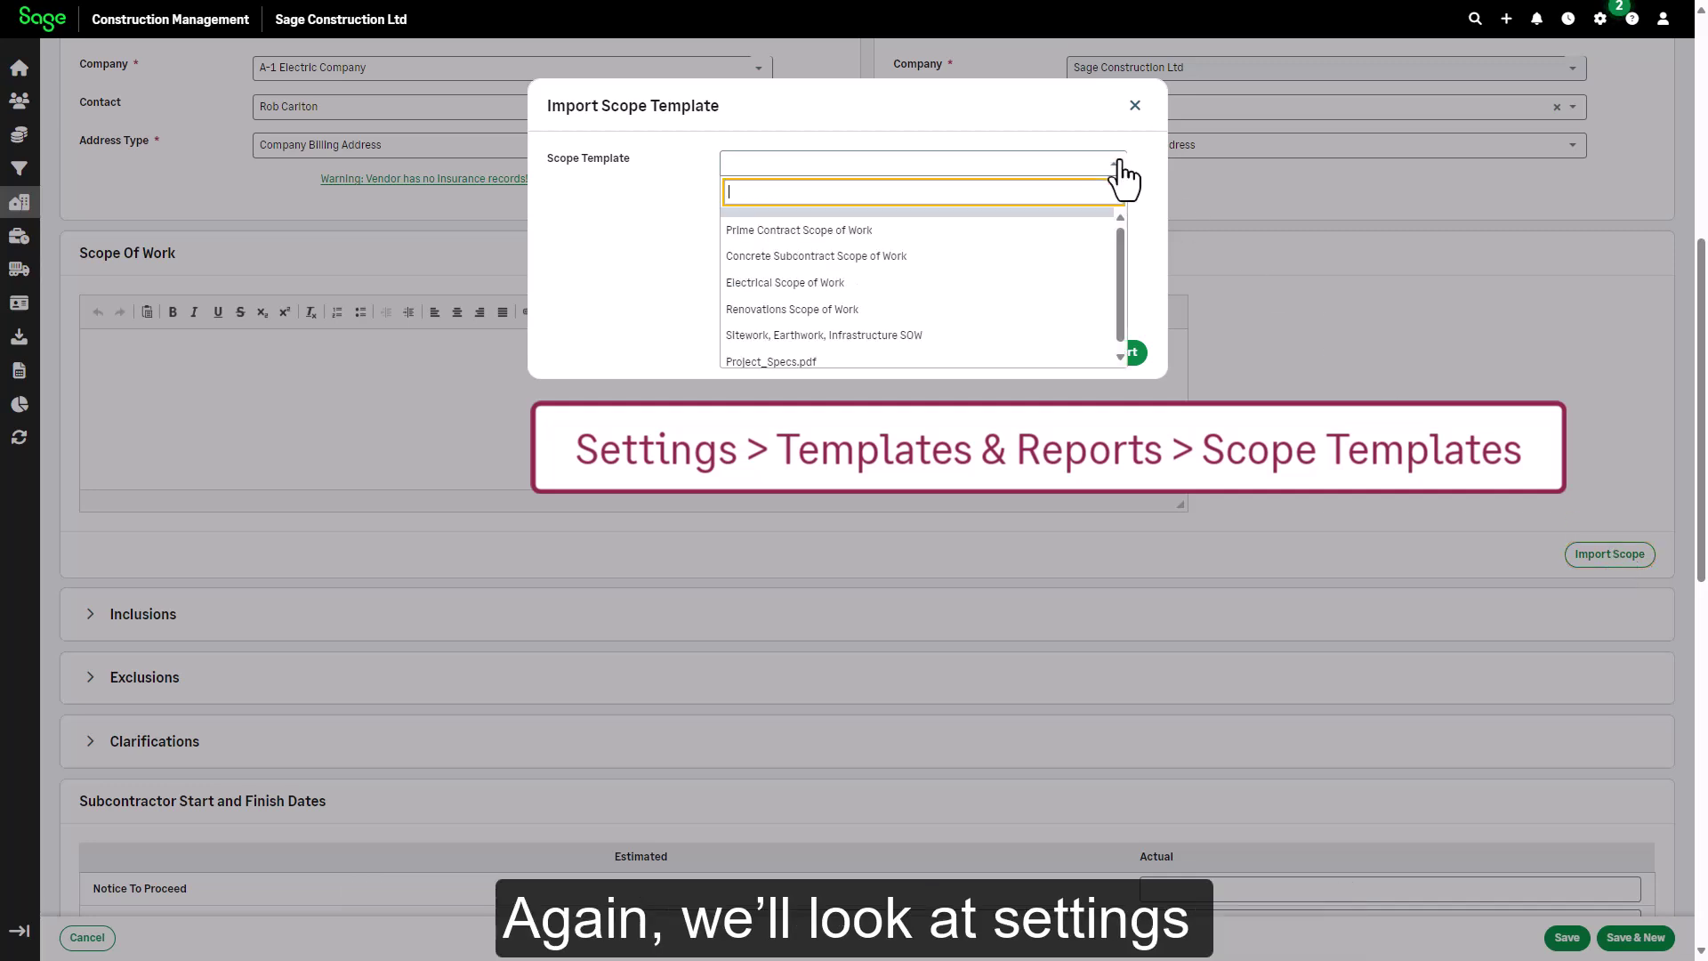
pyautogui.click(928, 282)
pyautogui.click(1123, 354)
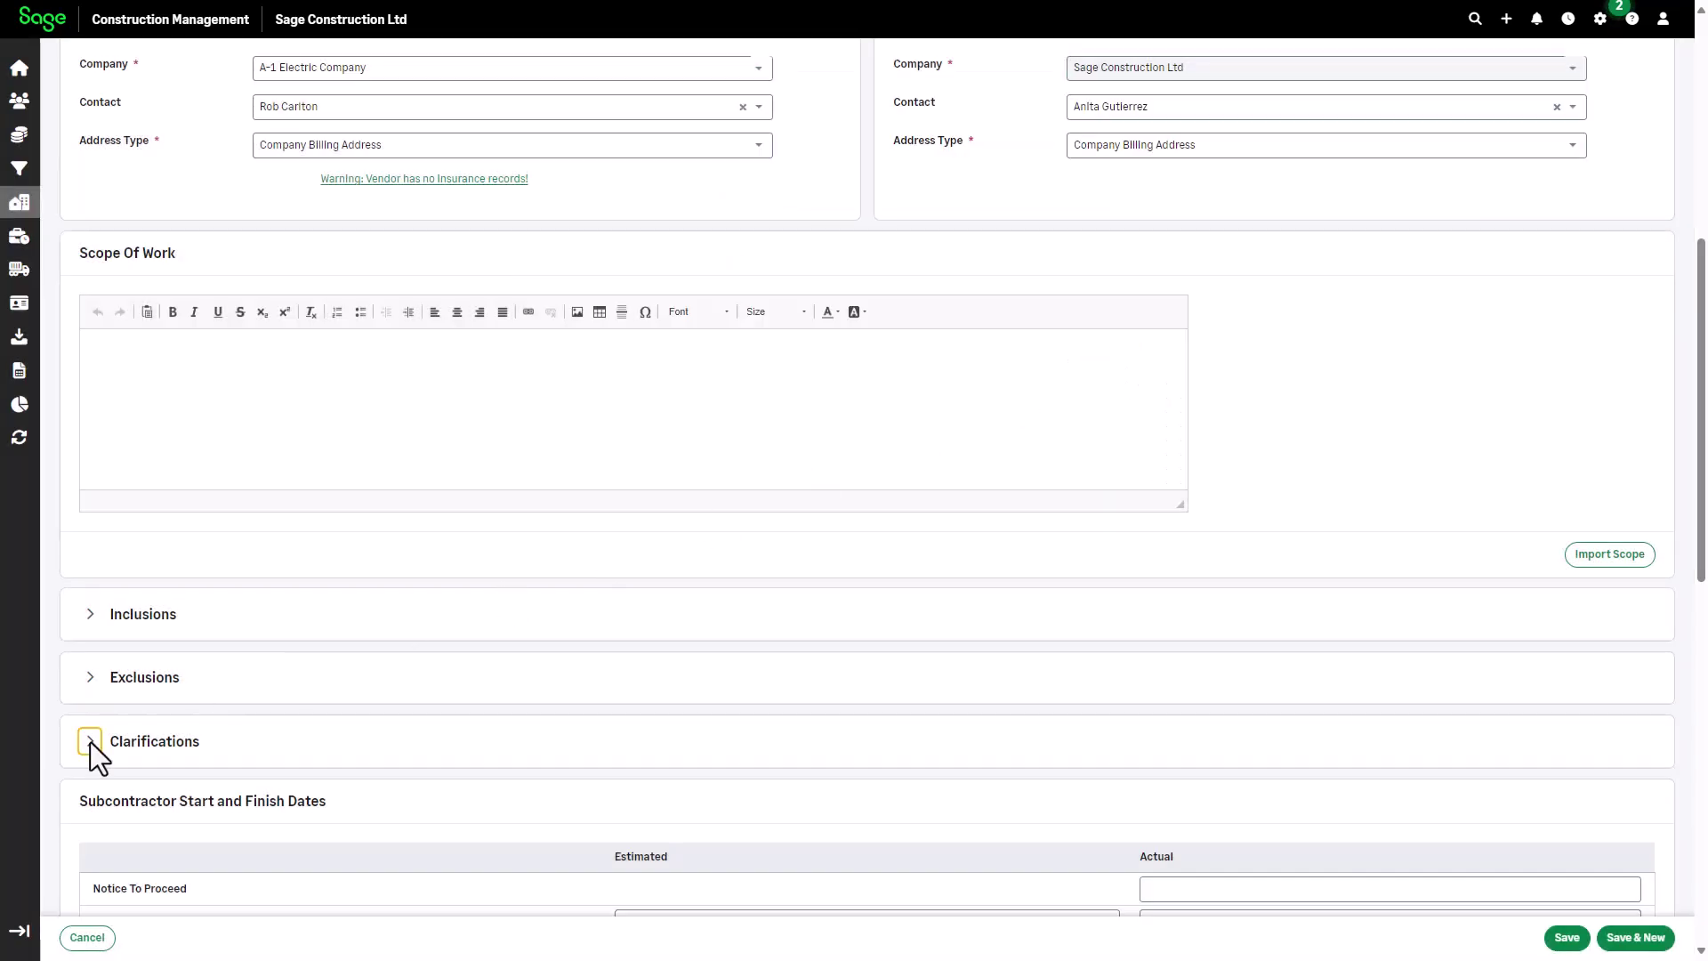
# Step: Set stored-materials retainage to 5% and daily incentives and liquidated damages to $50.00
pyautogui.click(1694, 865)
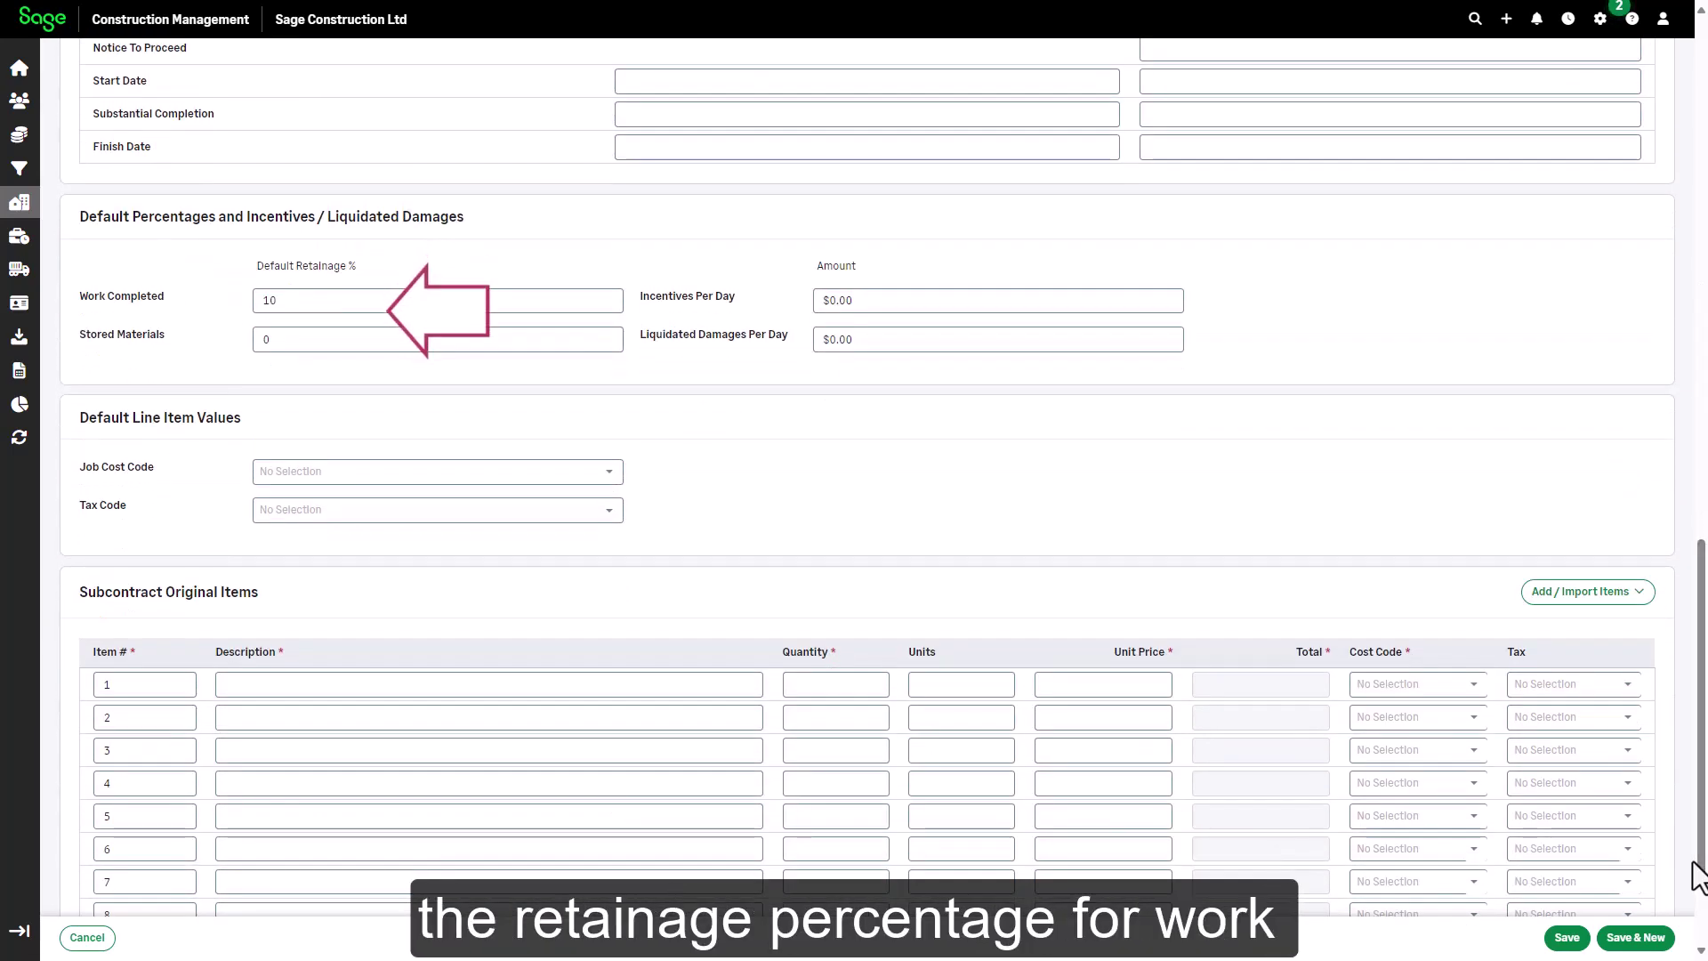
pyautogui.click(309, 343)
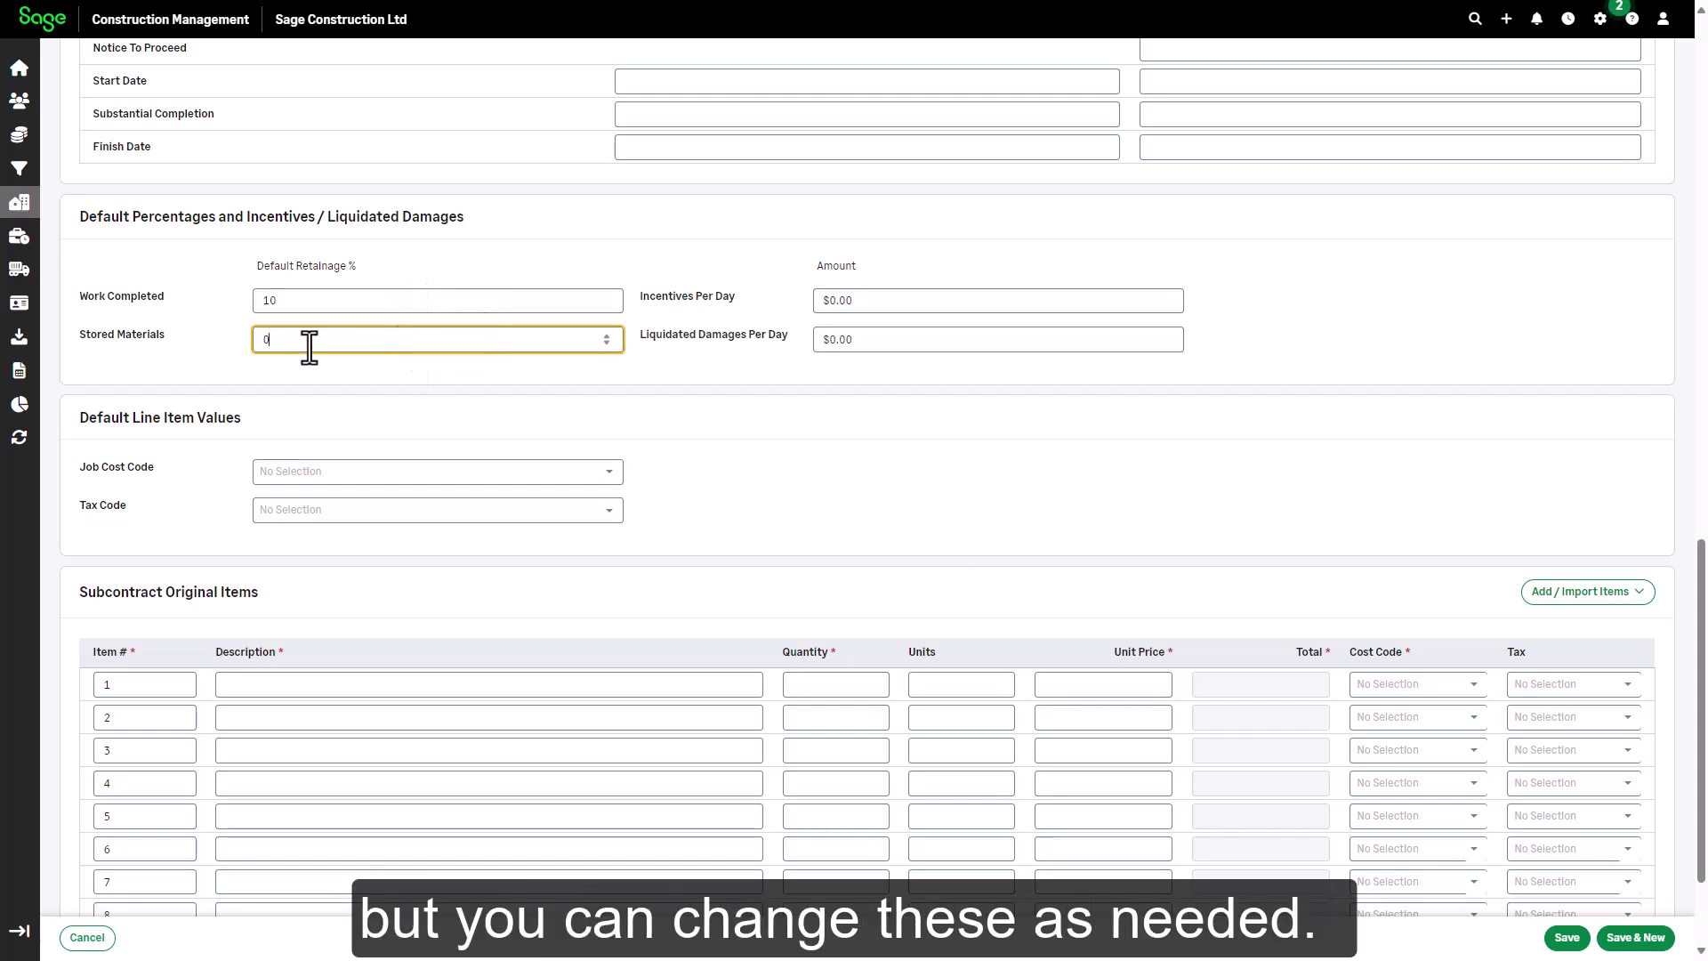
pyautogui.write('5')
pyautogui.press('Tab')
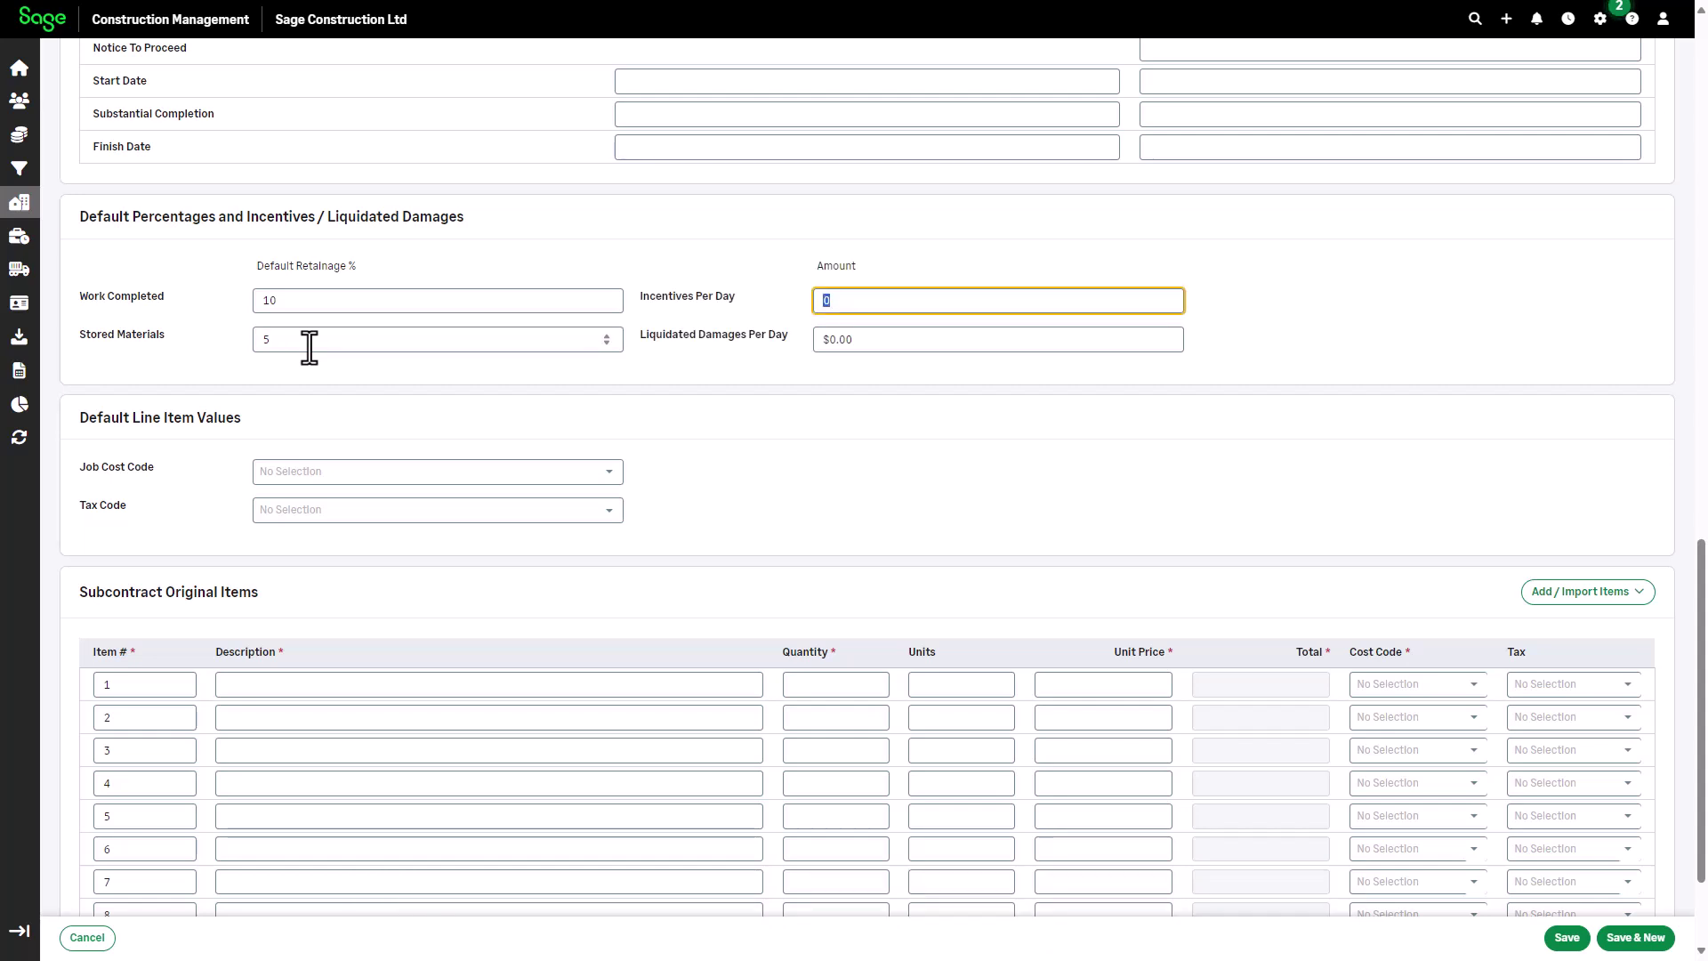
pyautogui.write('50')
pyautogui.press('Tab')
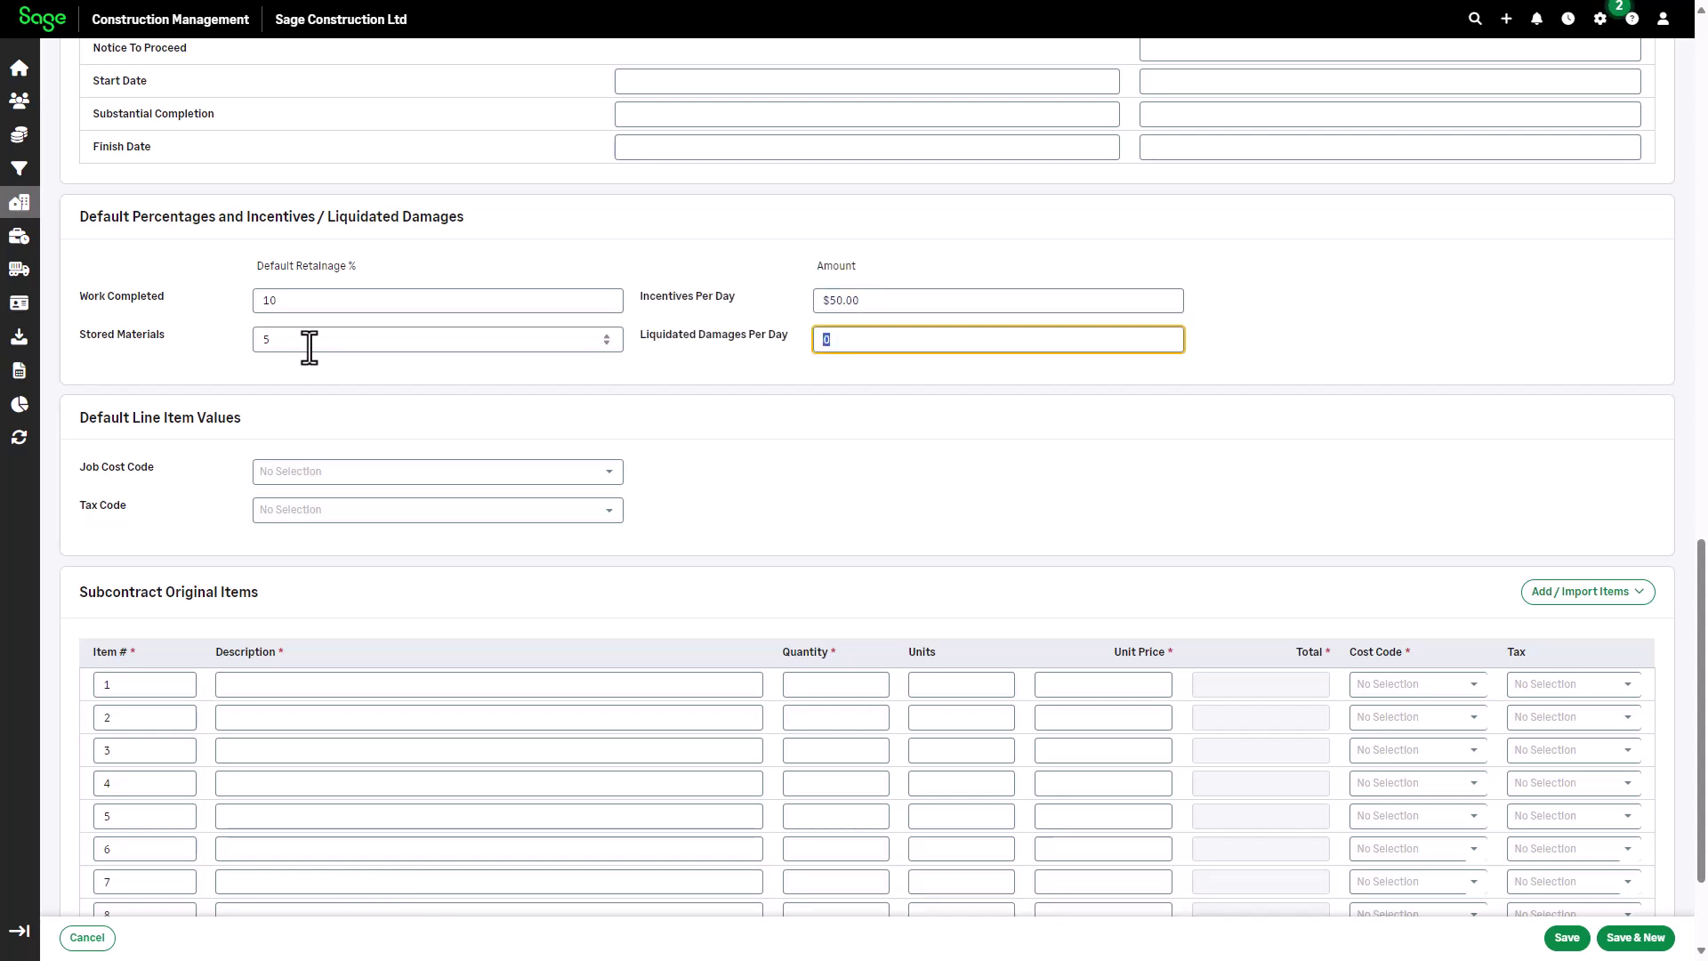
pyautogui.write('50')
pyautogui.press('Tab')
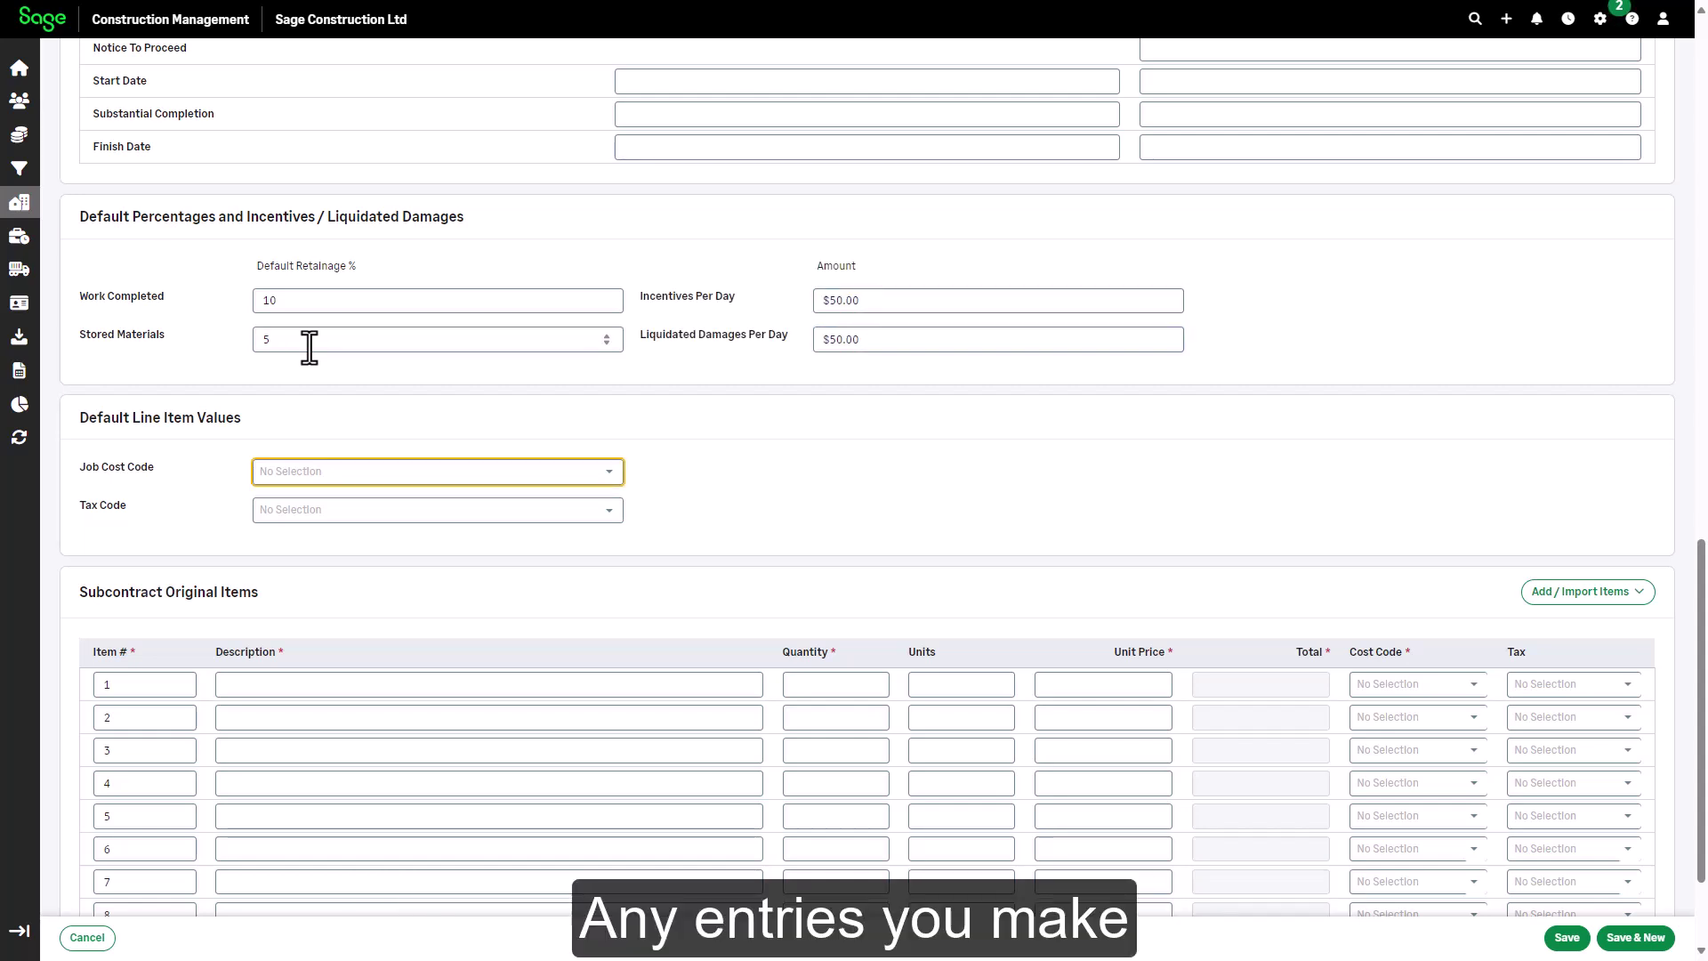
# Step: Make 26 05 00 Electrical the default job cost code
pyautogui.click(609, 475)
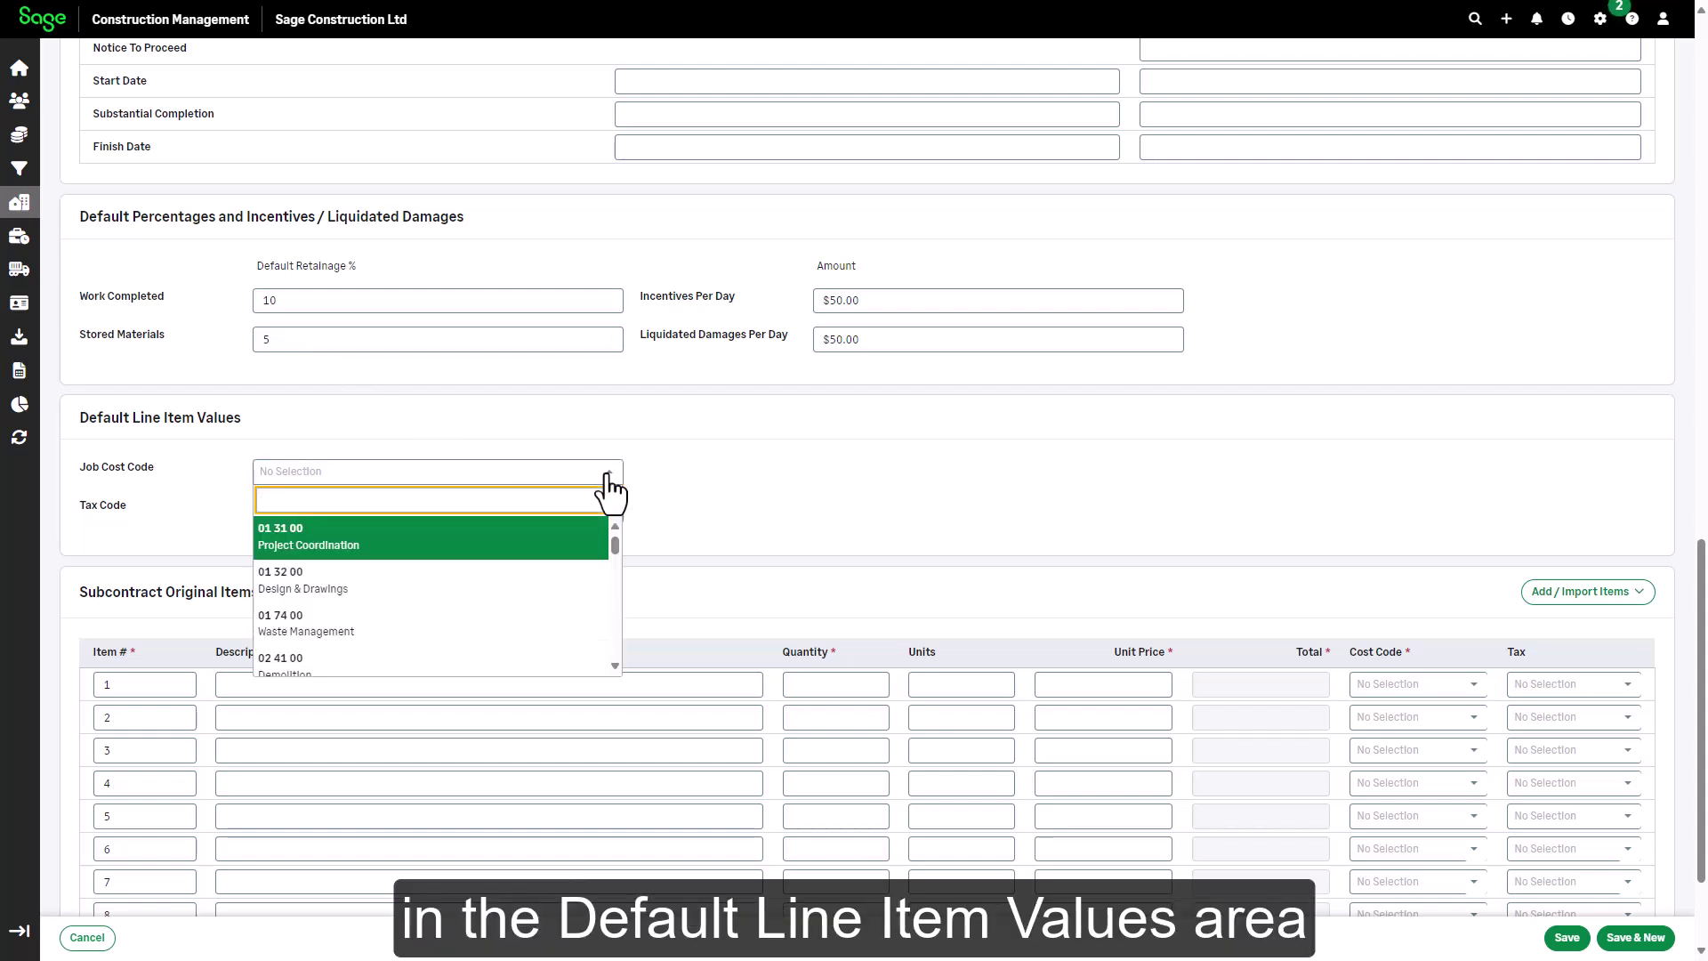
pyautogui.write('26')
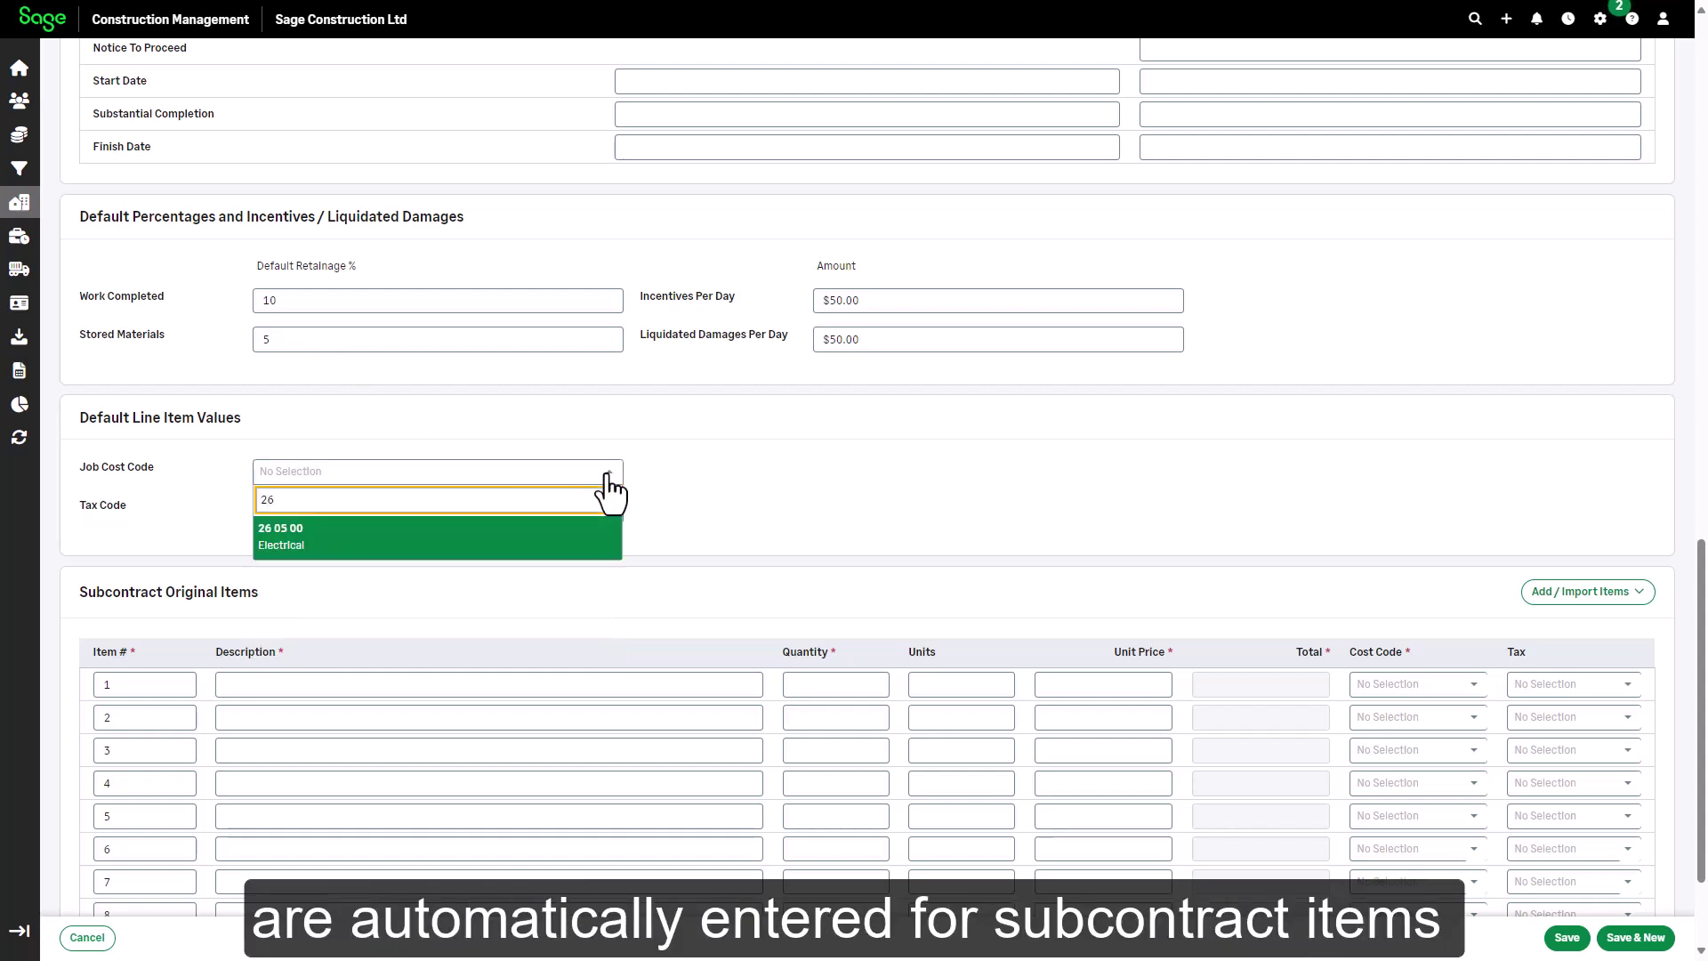
pyautogui.press('Return')
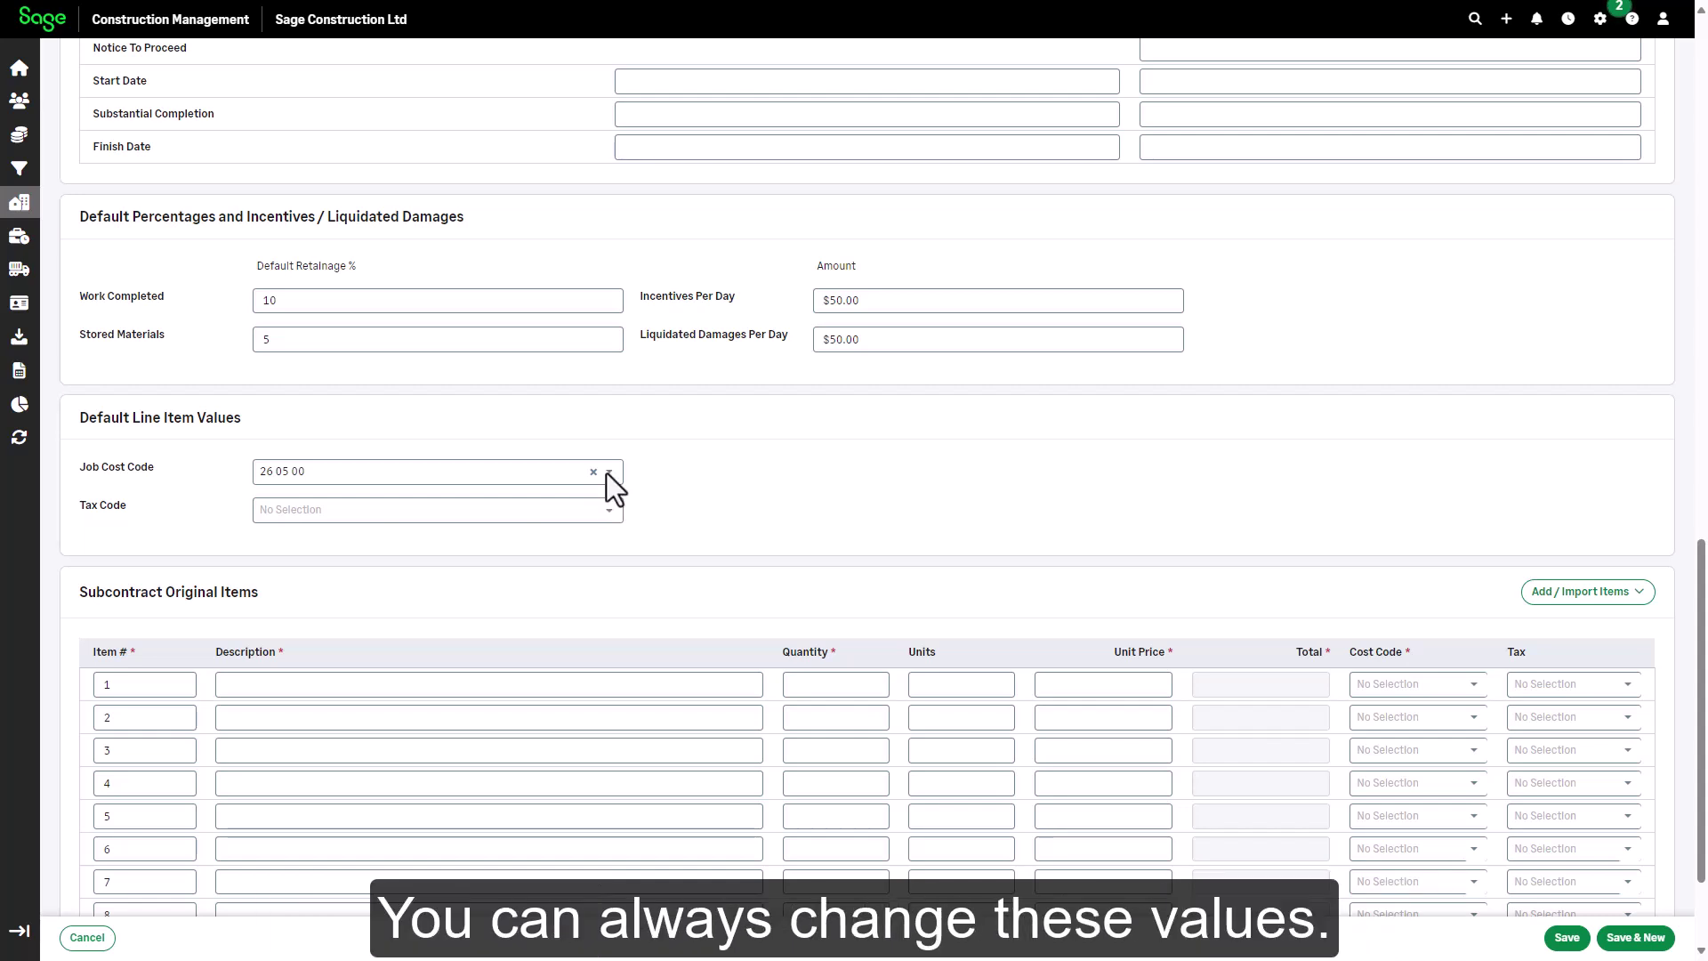
# Step: Enter line item 'Electrical Work', 10000 SF at $4.39 ($43,900.00), and save subcontract 001
pyautogui.click(462, 686)
pyautogui.write('lectrical Work')
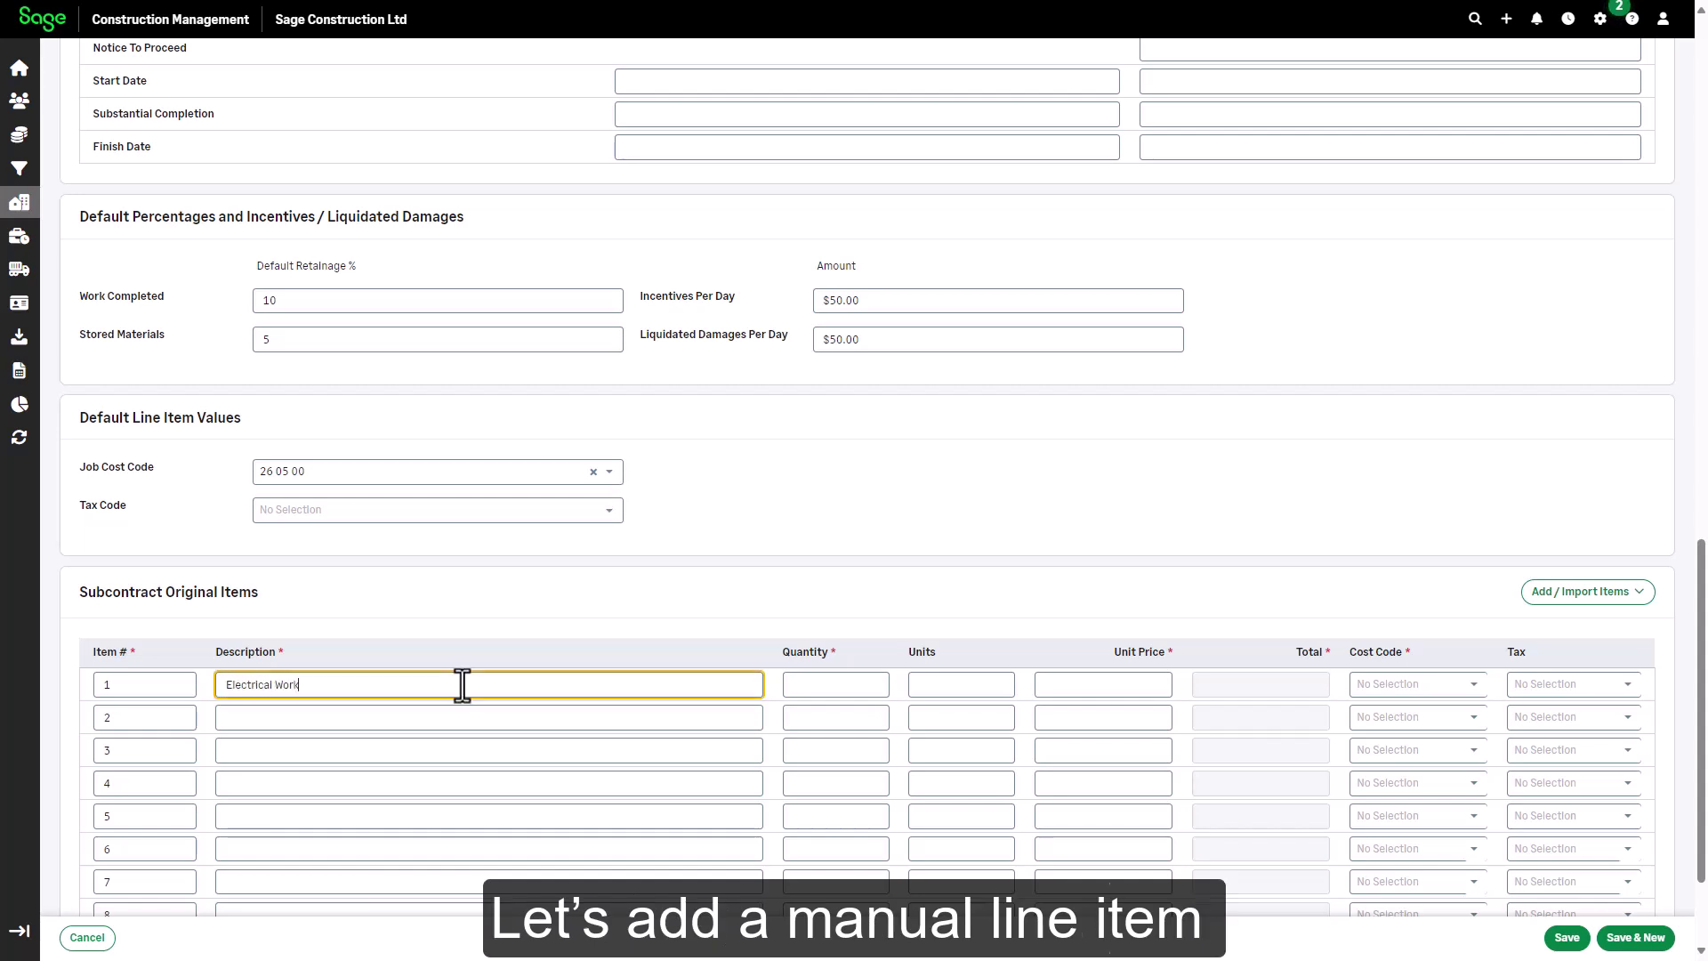
pyautogui.press('Tab')
pyautogui.write('10000')
pyautogui.press('Tab')
pyautogui.write('SF')
pyautogui.press('Tab')
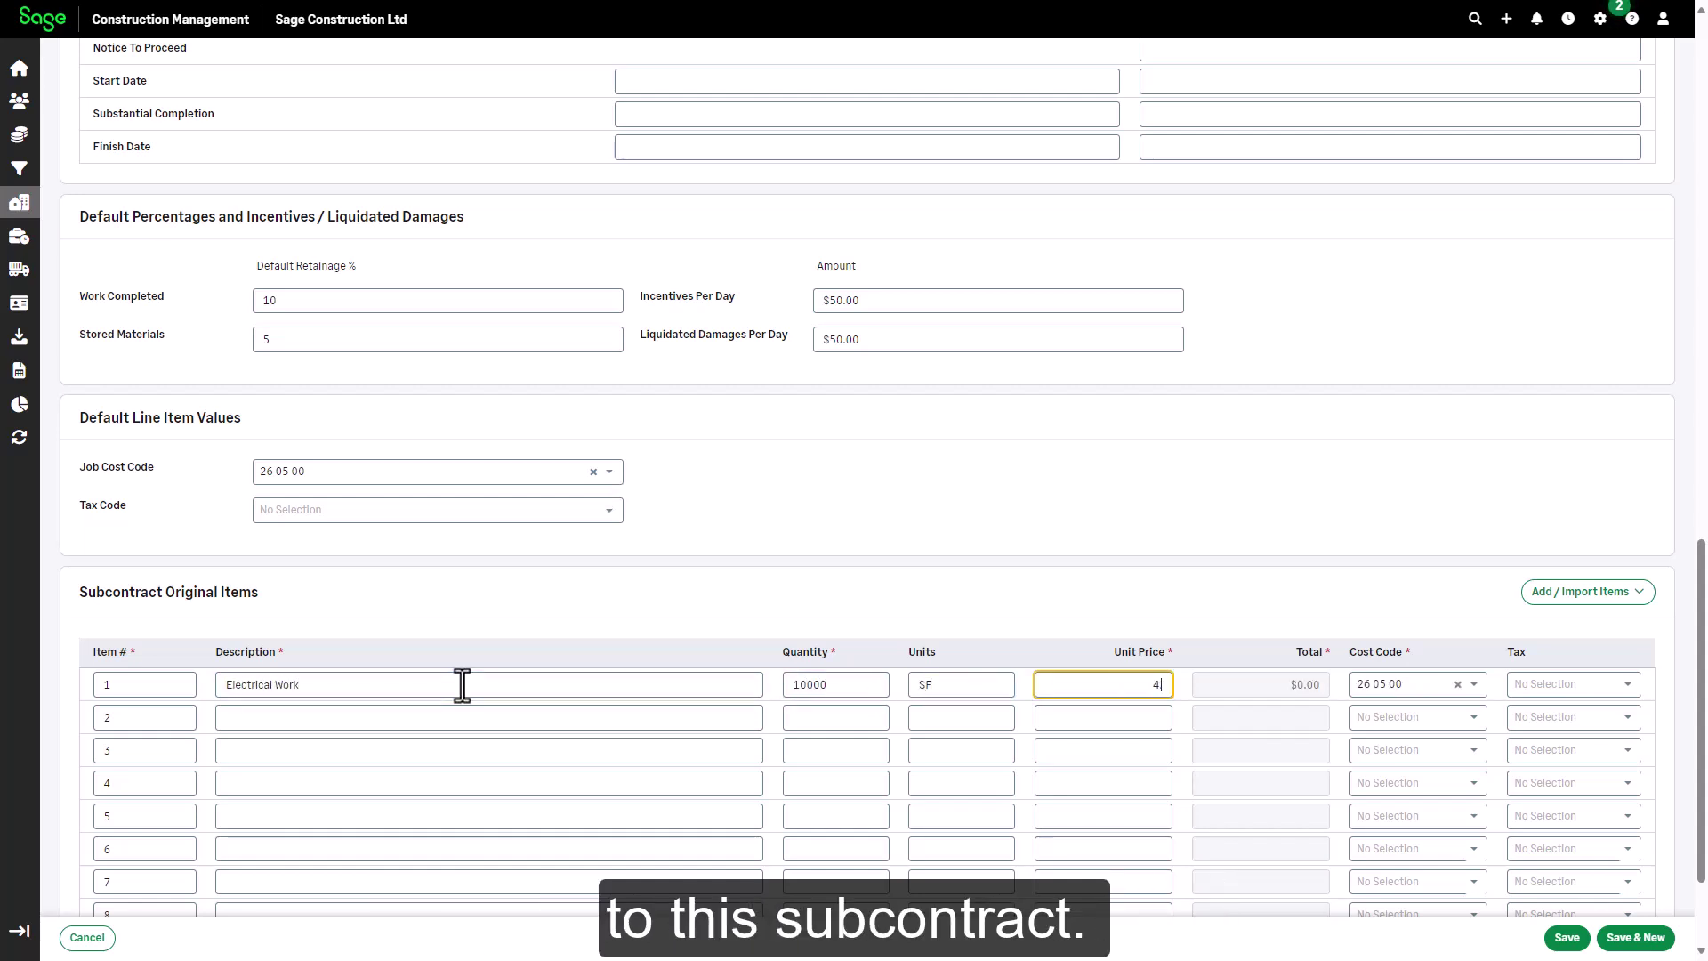
pyautogui.write('4.39')
pyautogui.press('Tab')
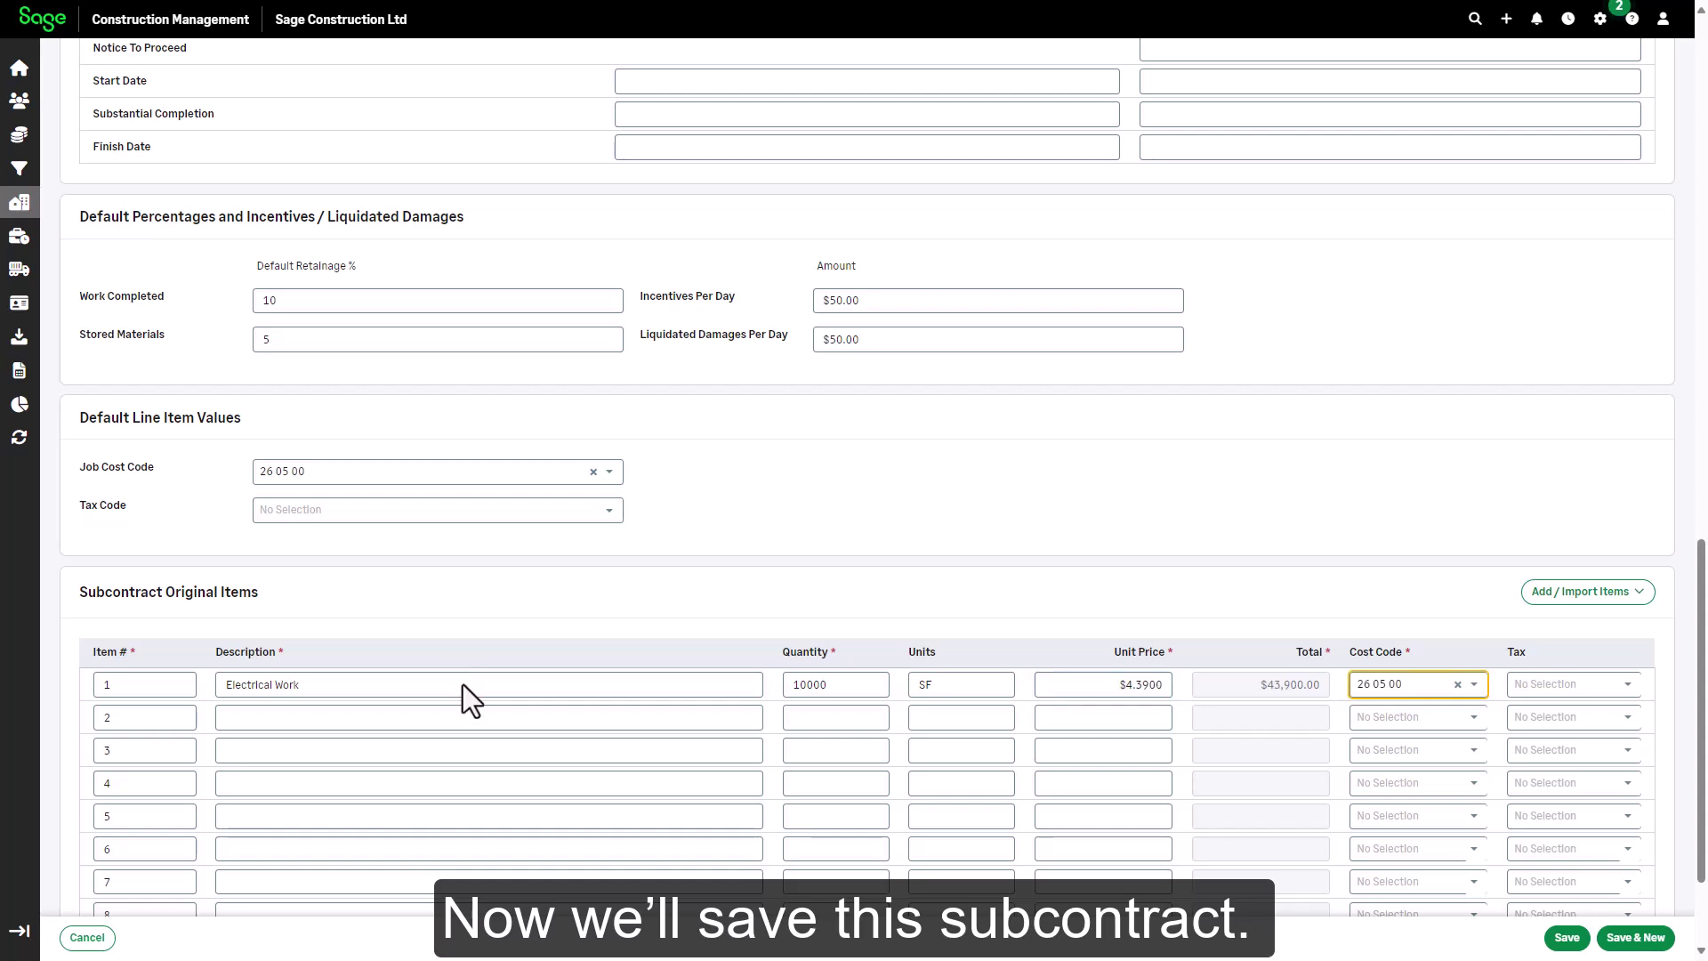
pyautogui.click(1564, 940)
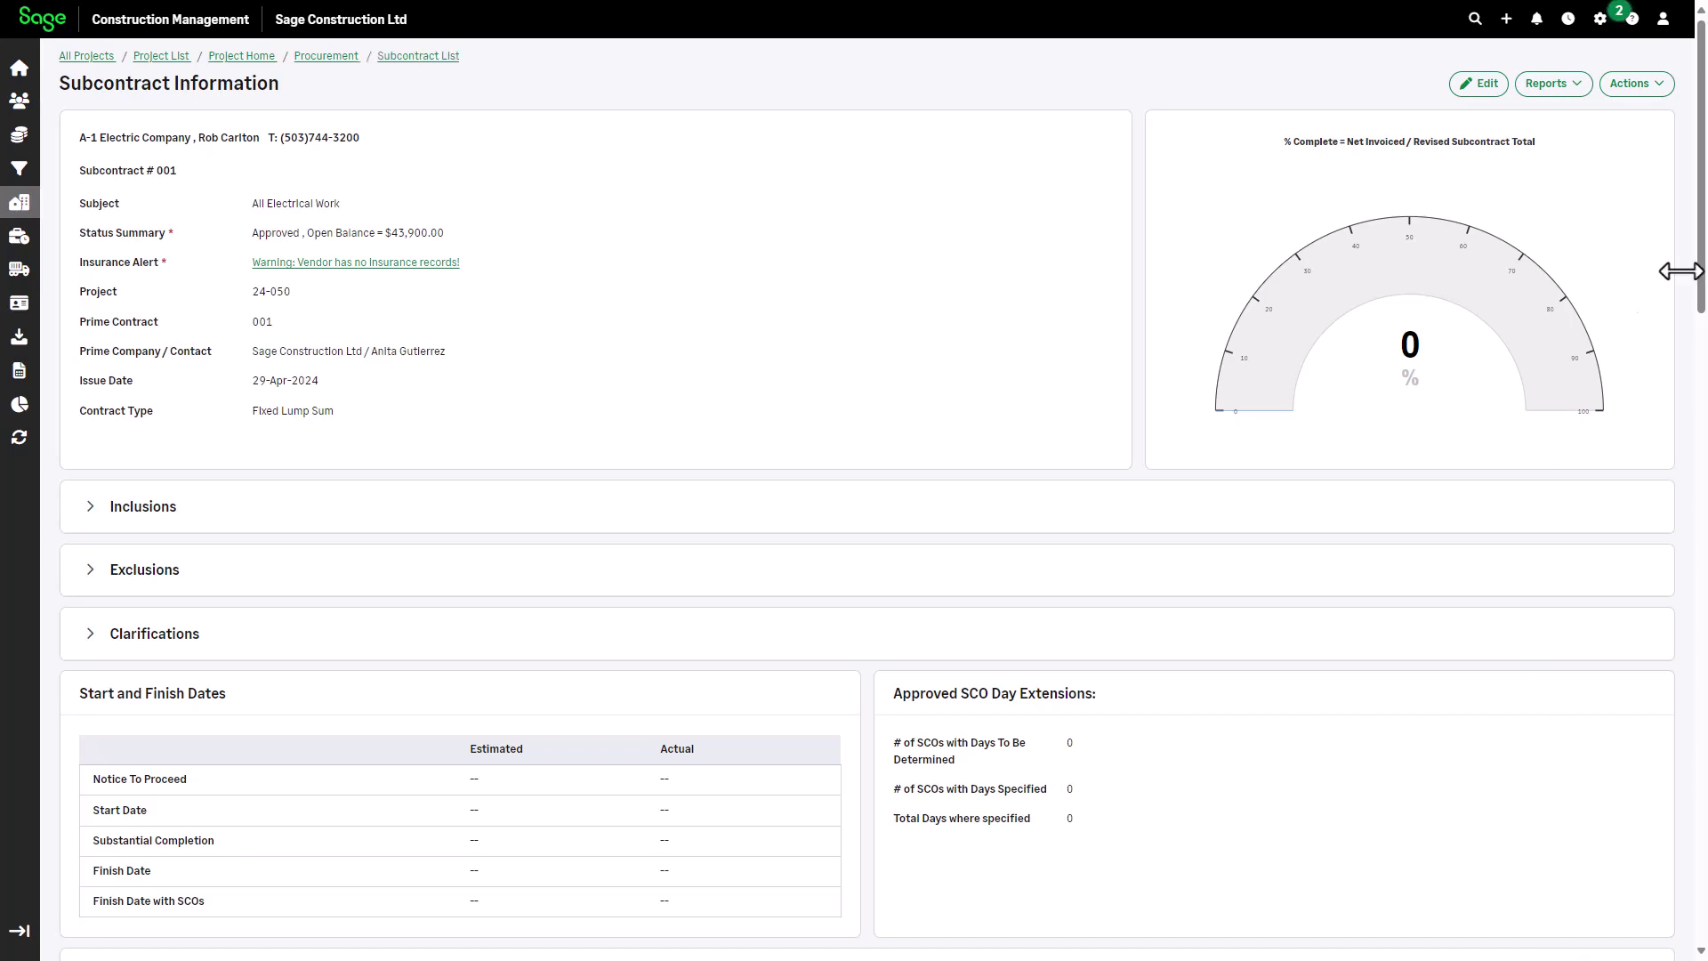
pyautogui.moveTo(1698, 272); pyautogui.dragTo(1700, 668)
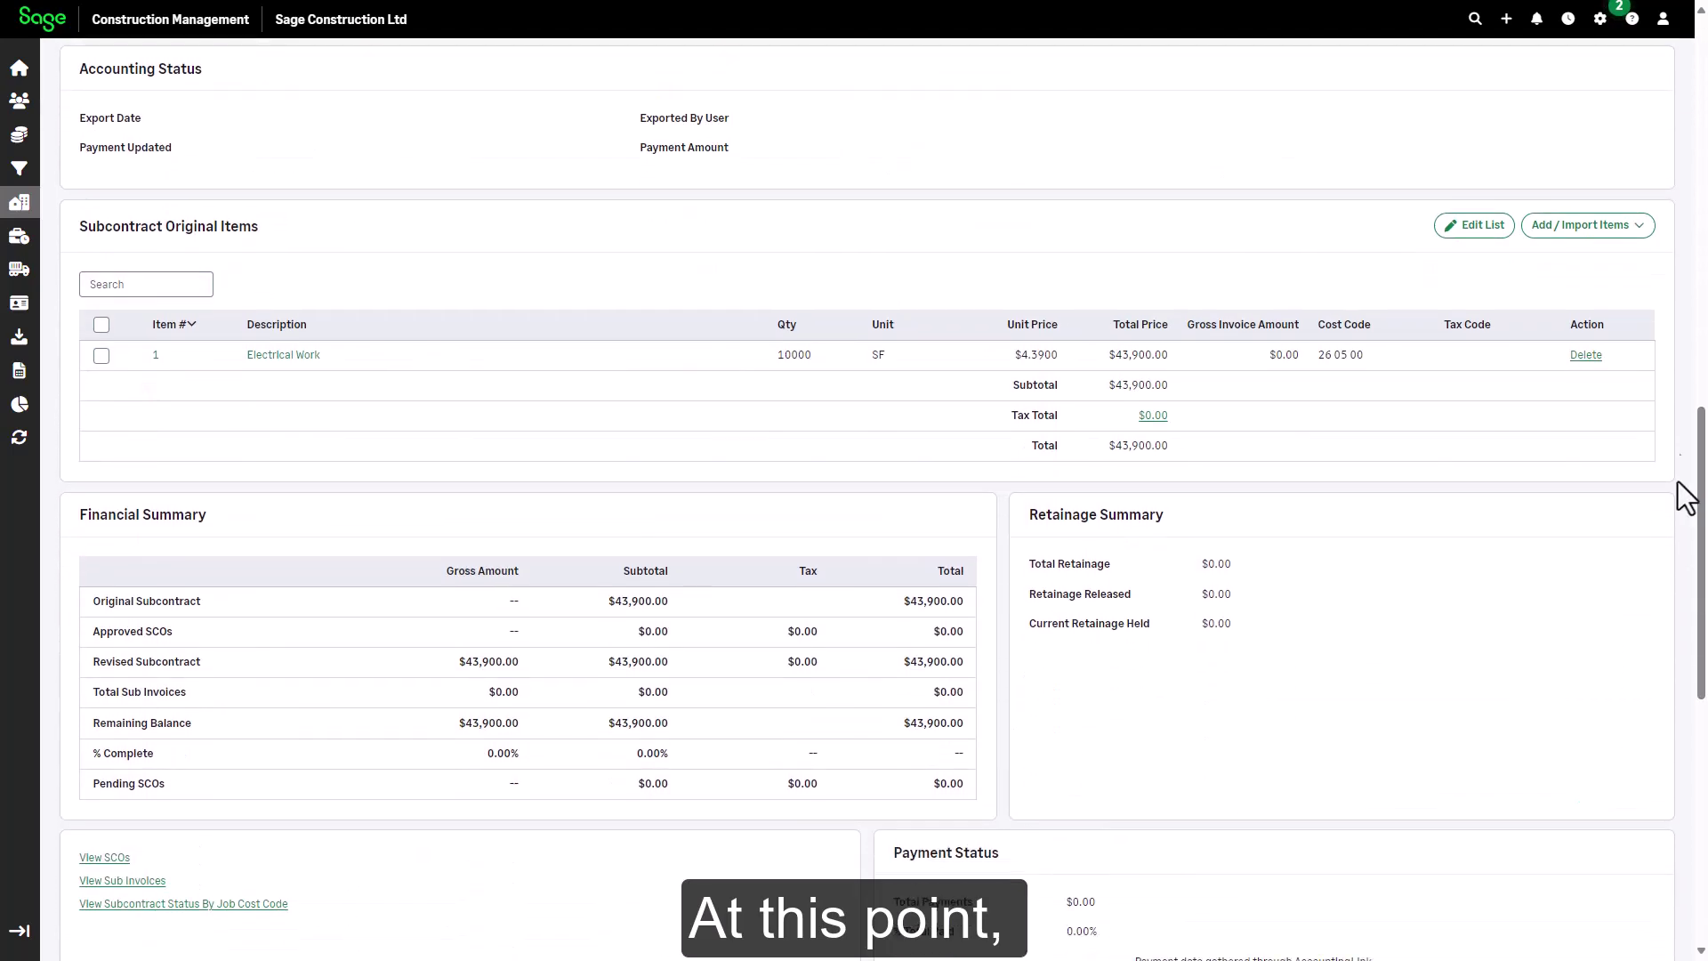
pyautogui.click(1645, 230)
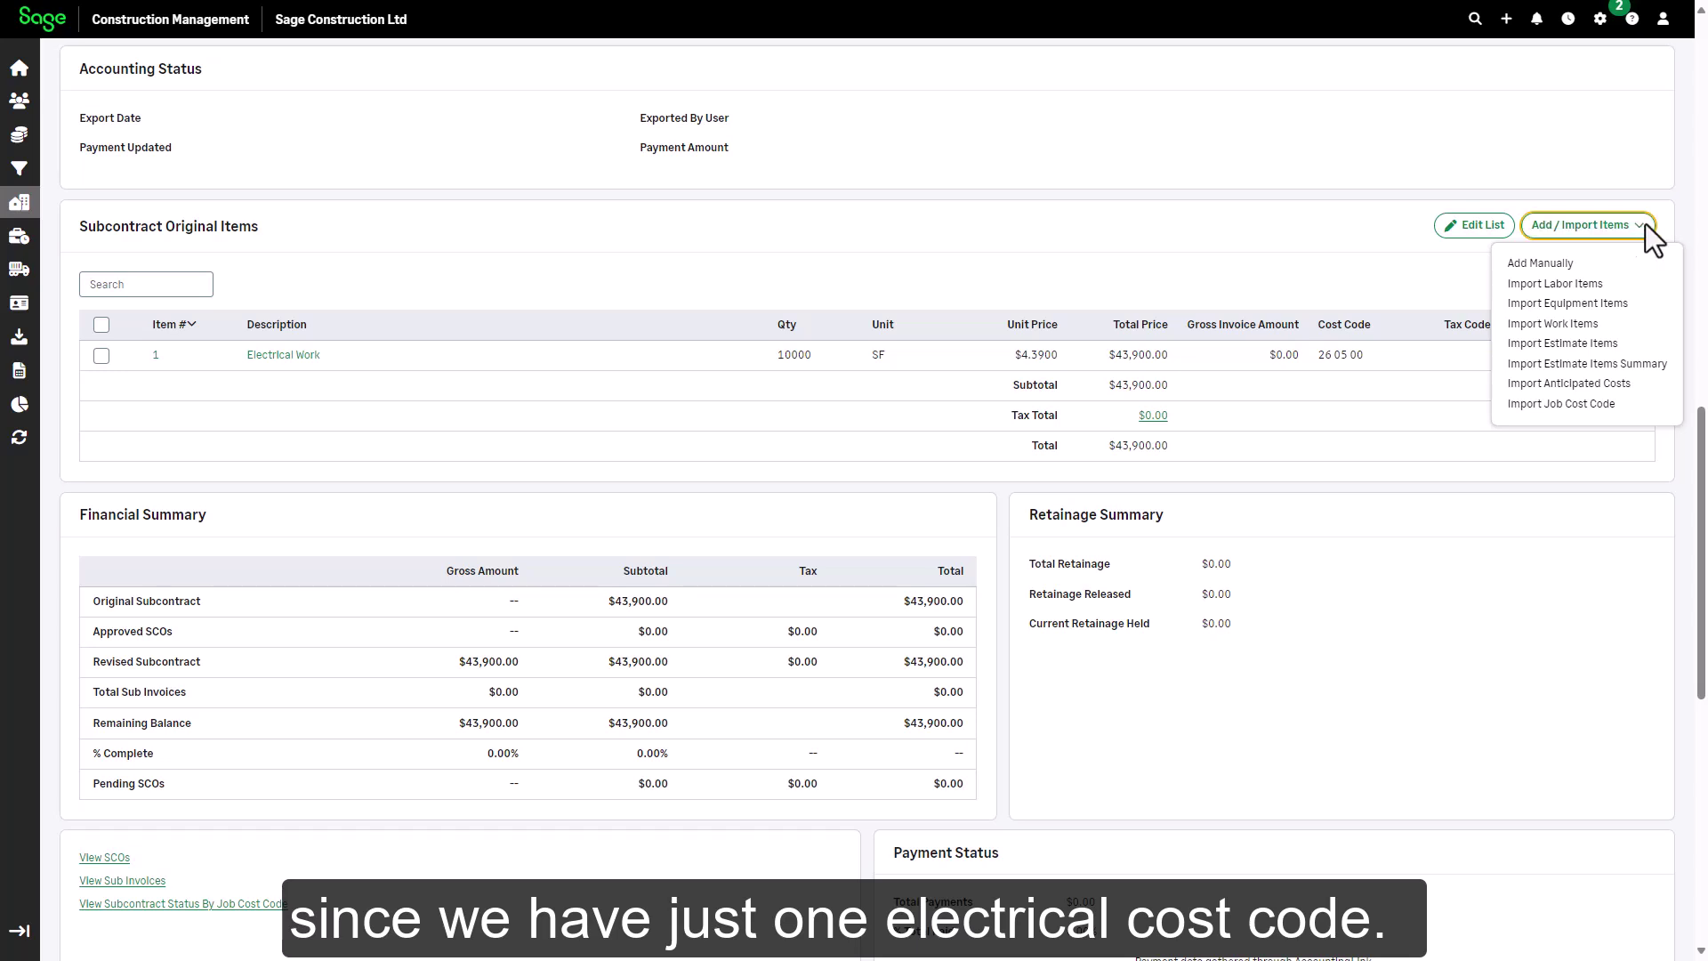
pyautogui.click(1686, 253)
pyautogui.moveTo(1701, 585); pyautogui.dragTo(1702, 776)
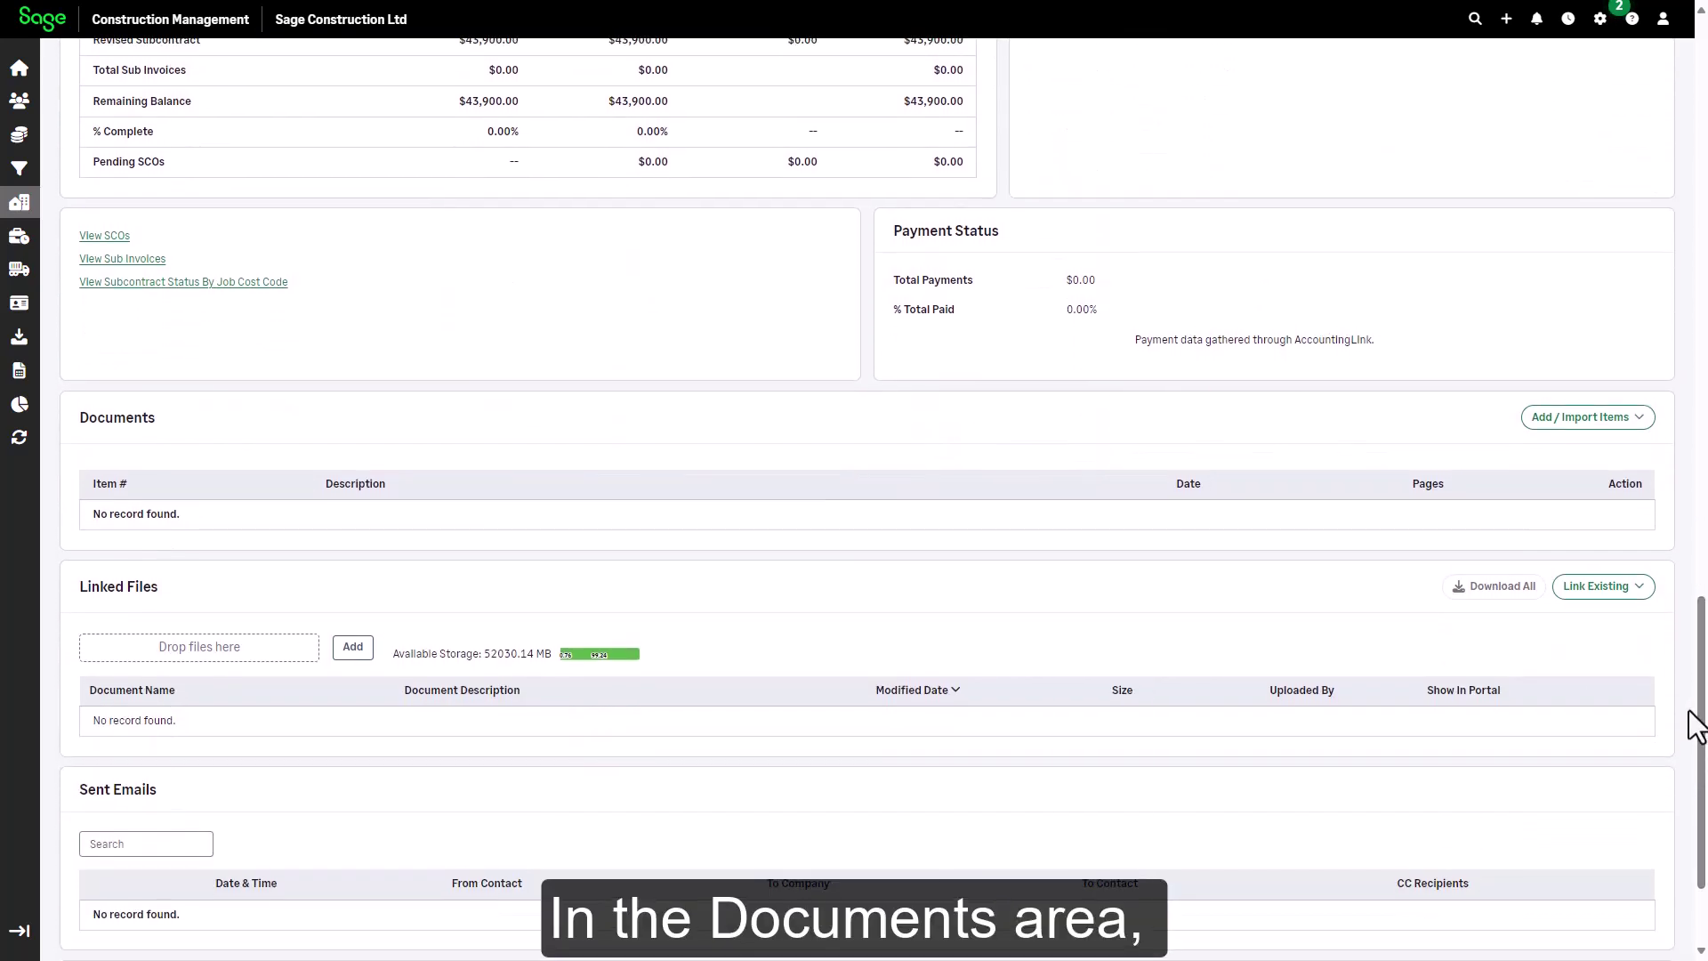
# Step: Import drawings E1.1, E2.1 and E2.2 from Drawings & Specs into the subcontract's Documents
pyautogui.click(1642, 420)
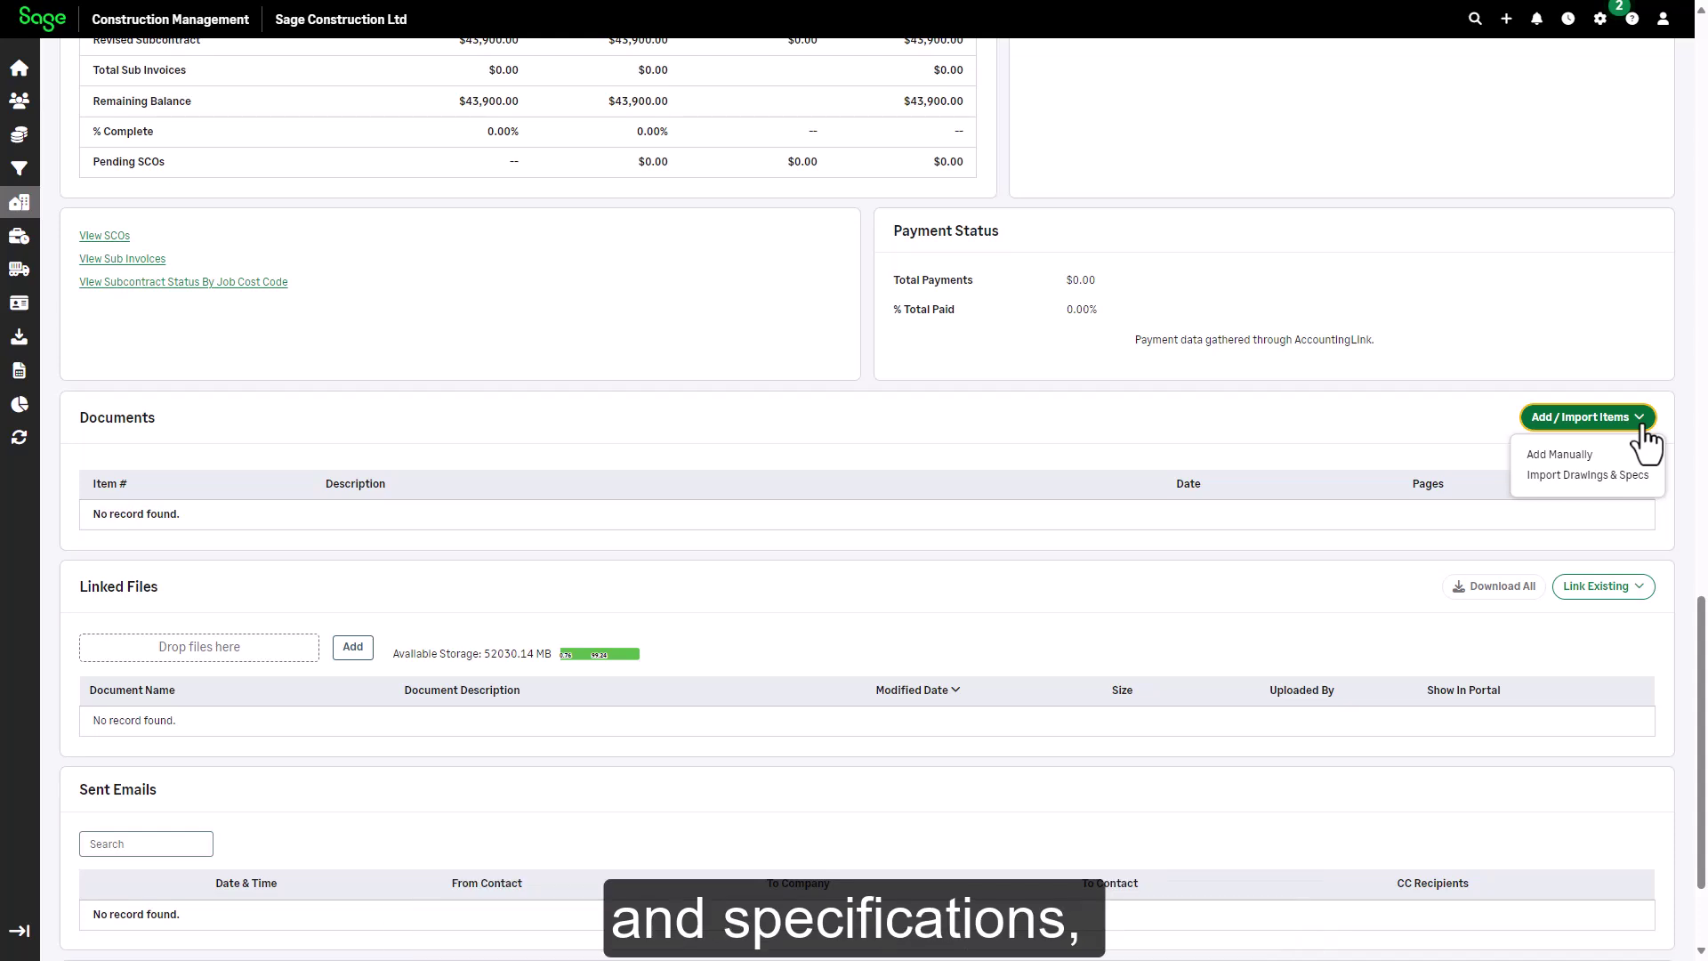
pyautogui.click(1615, 478)
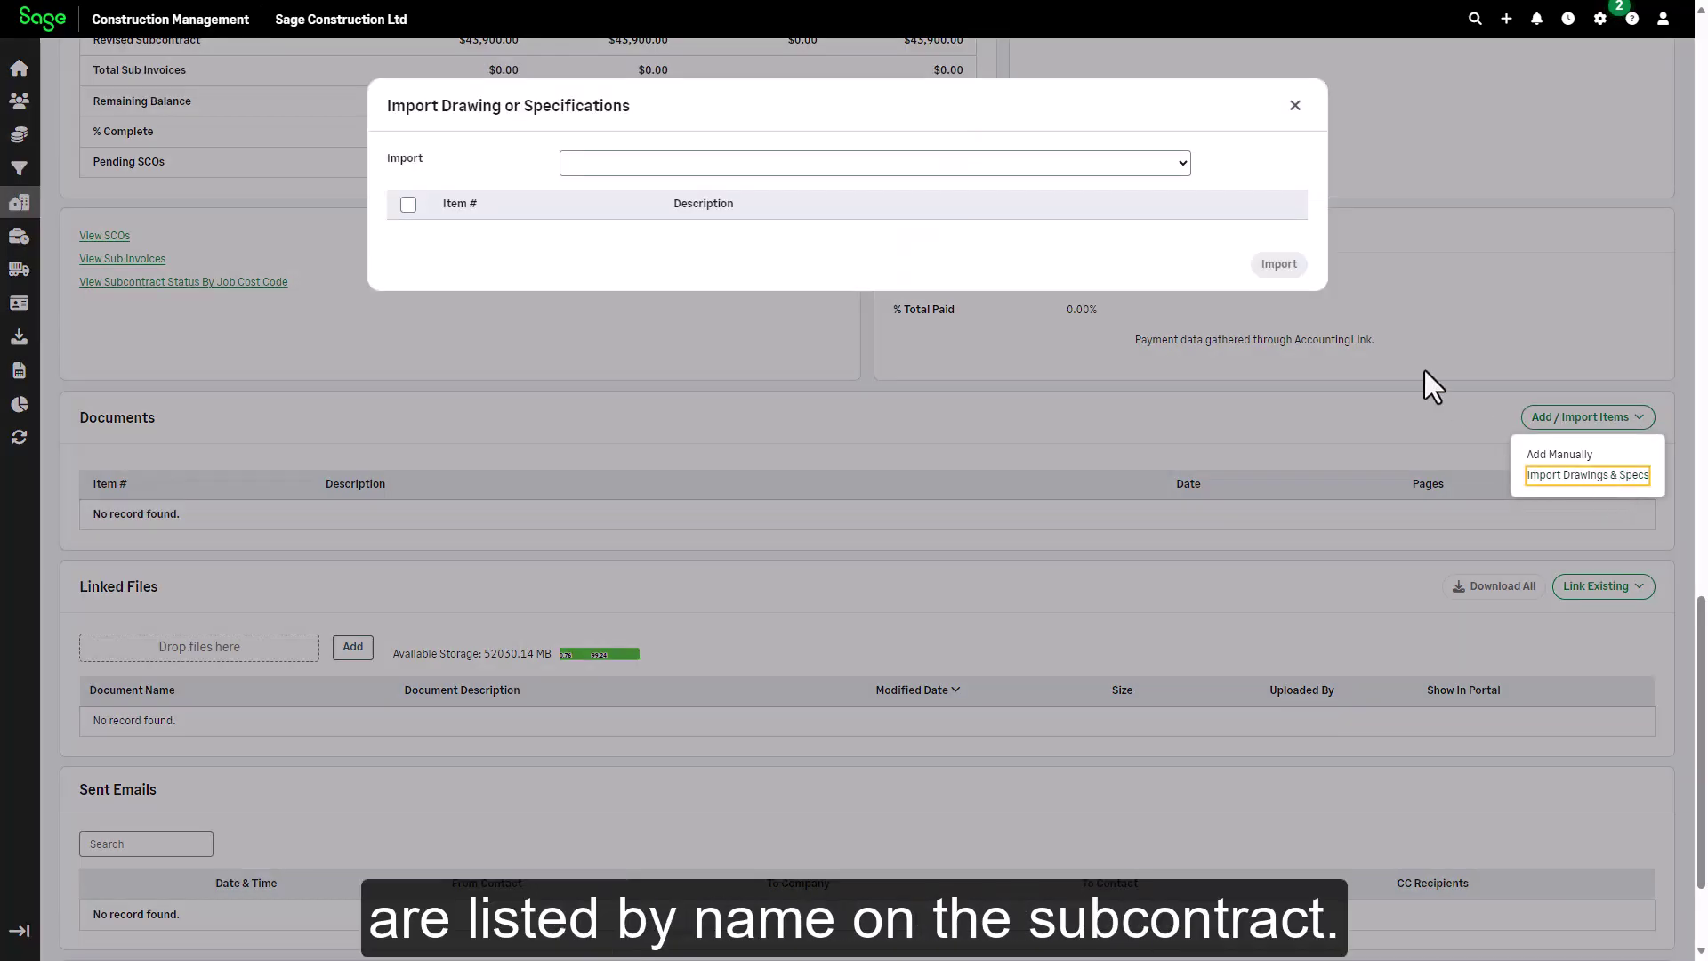
pyautogui.click(1178, 167)
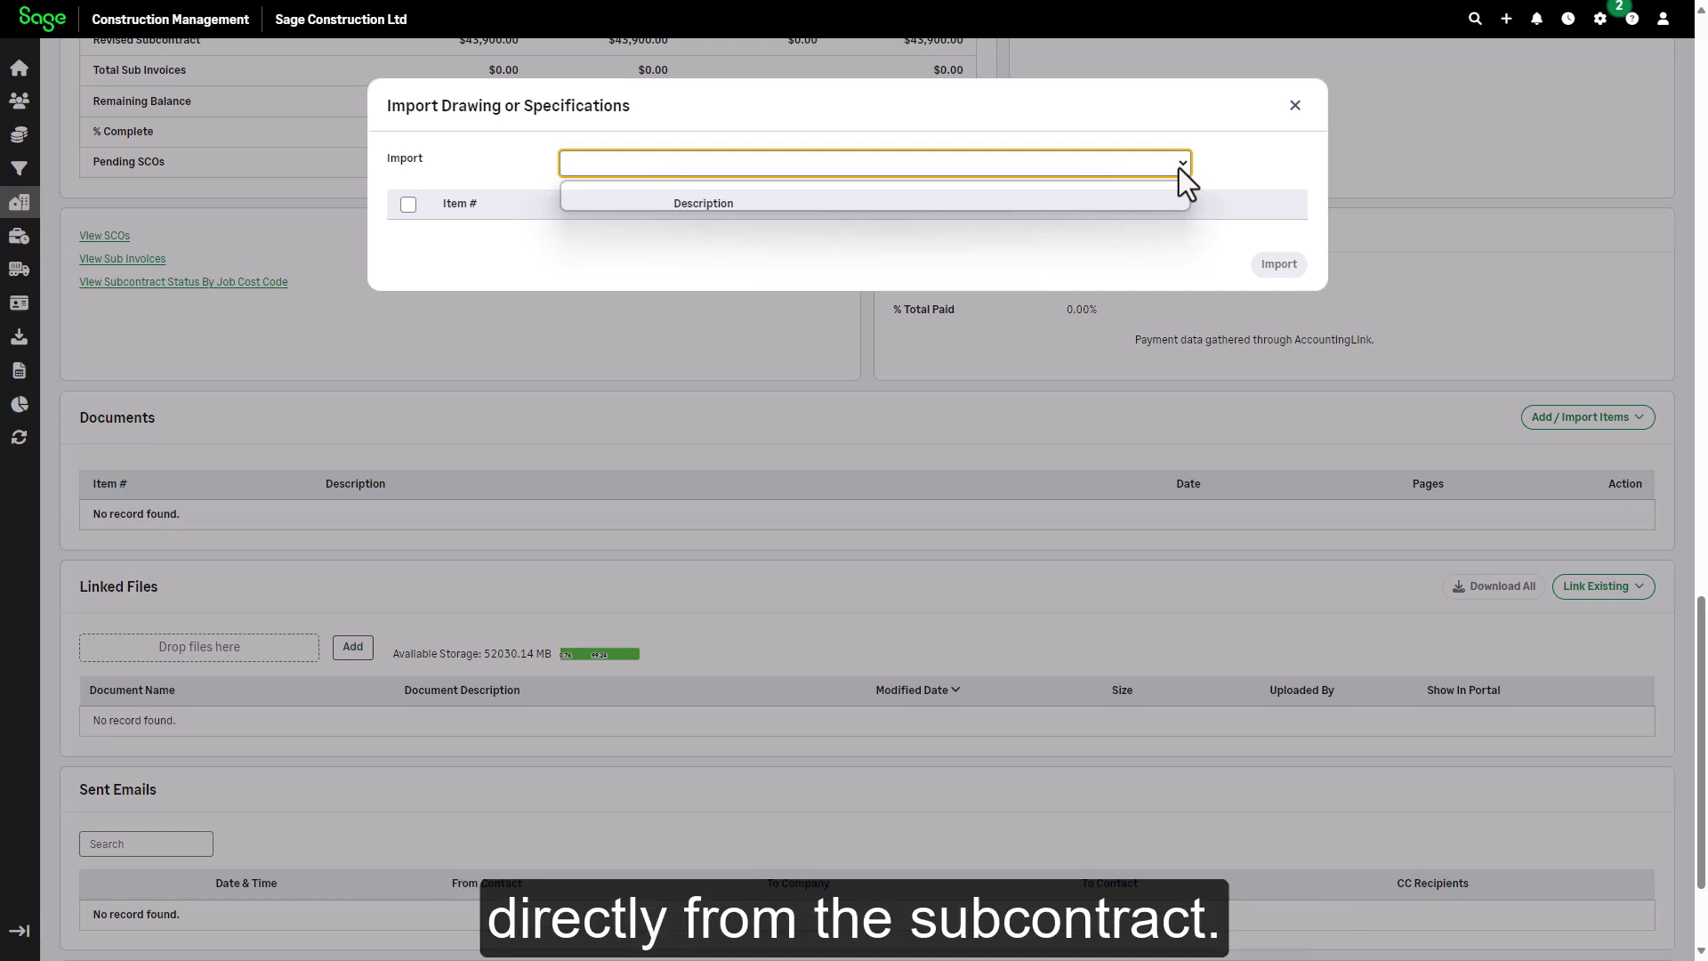
pyautogui.click(1049, 187)
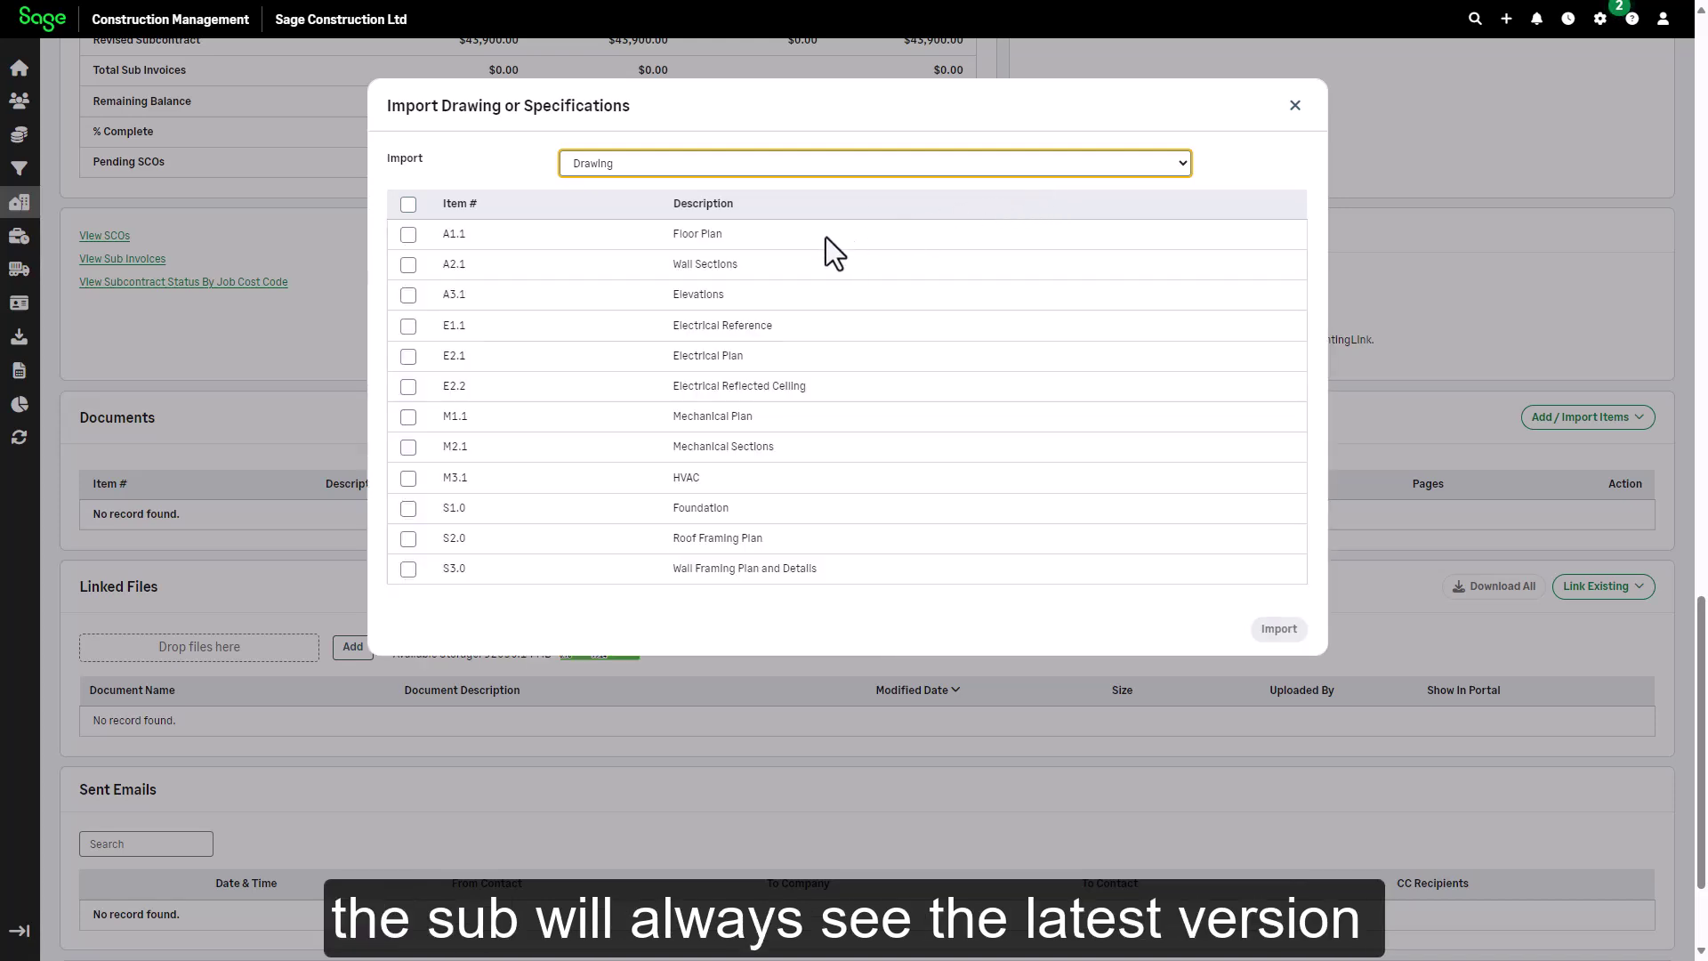
pyautogui.click(409, 327)
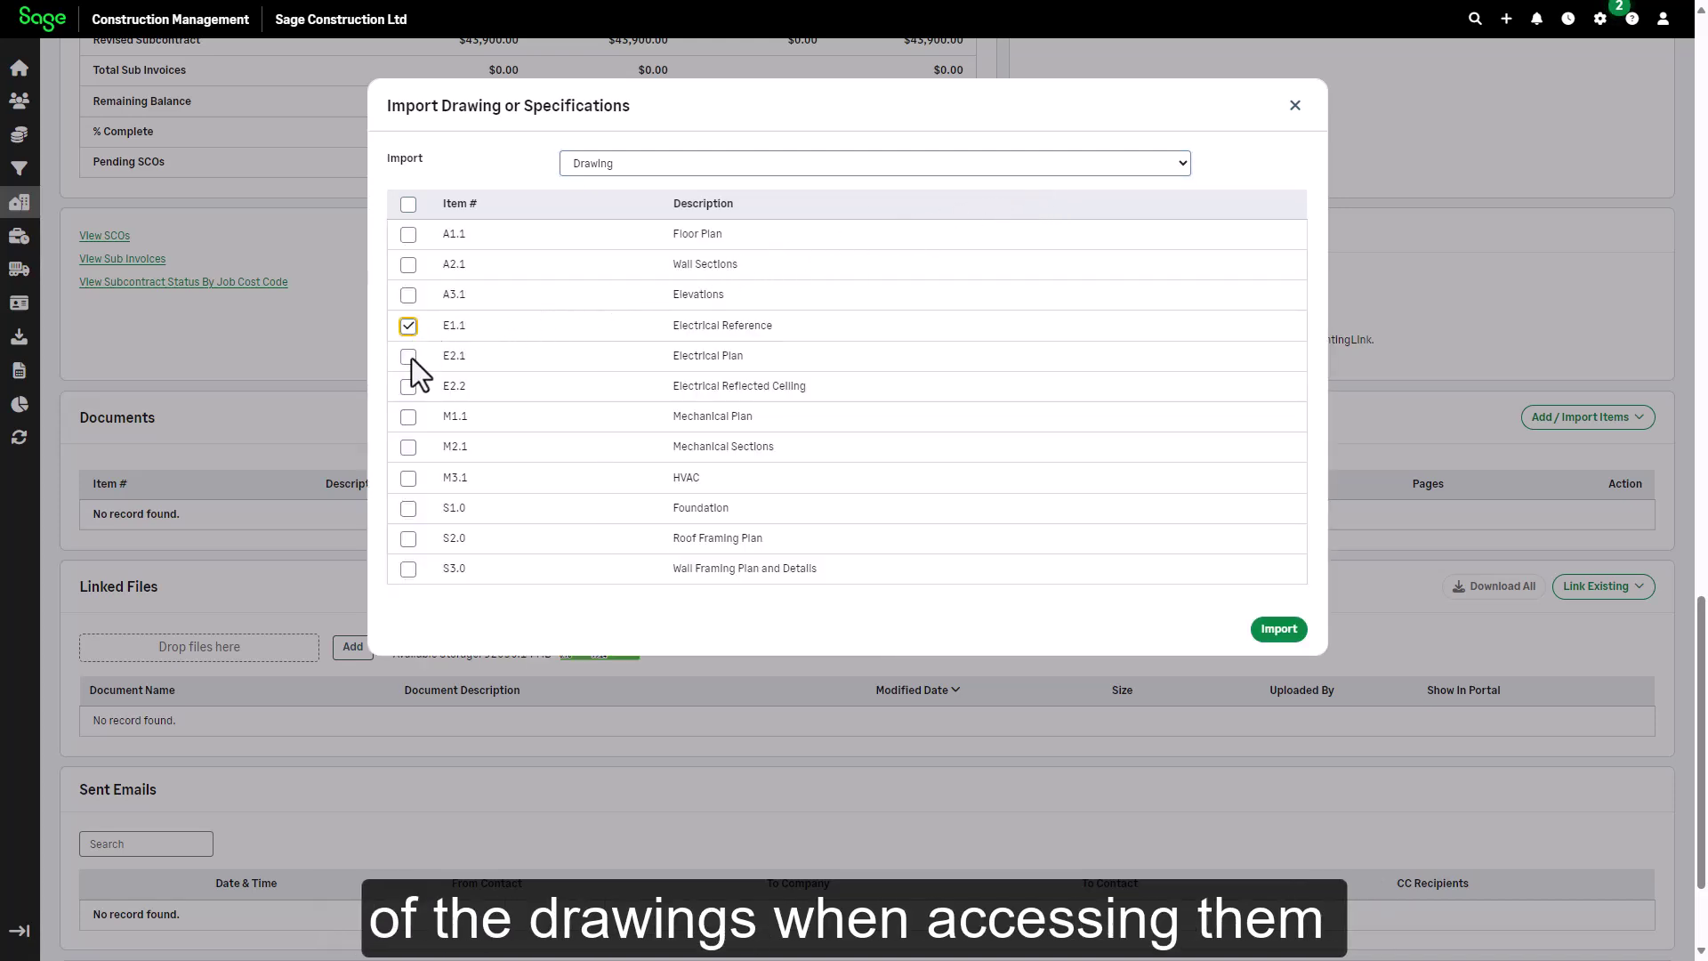
pyautogui.click(409, 357)
pyautogui.click(407, 387)
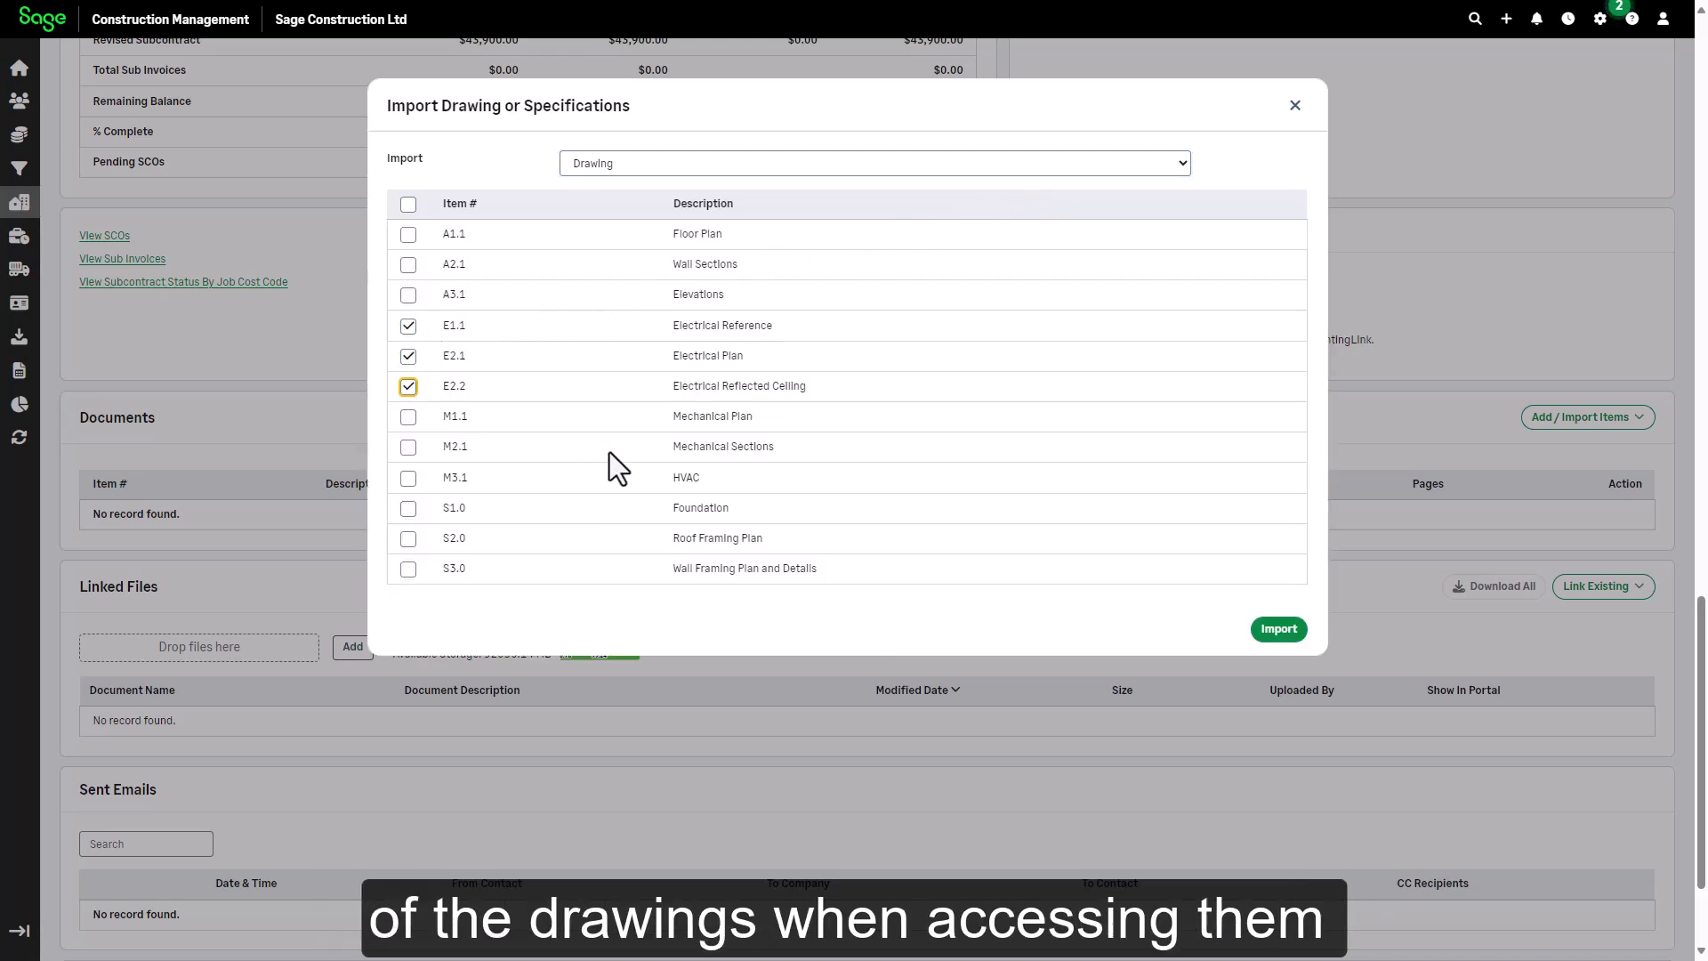
pyautogui.click(1273, 632)
pyautogui.click(1269, 643)
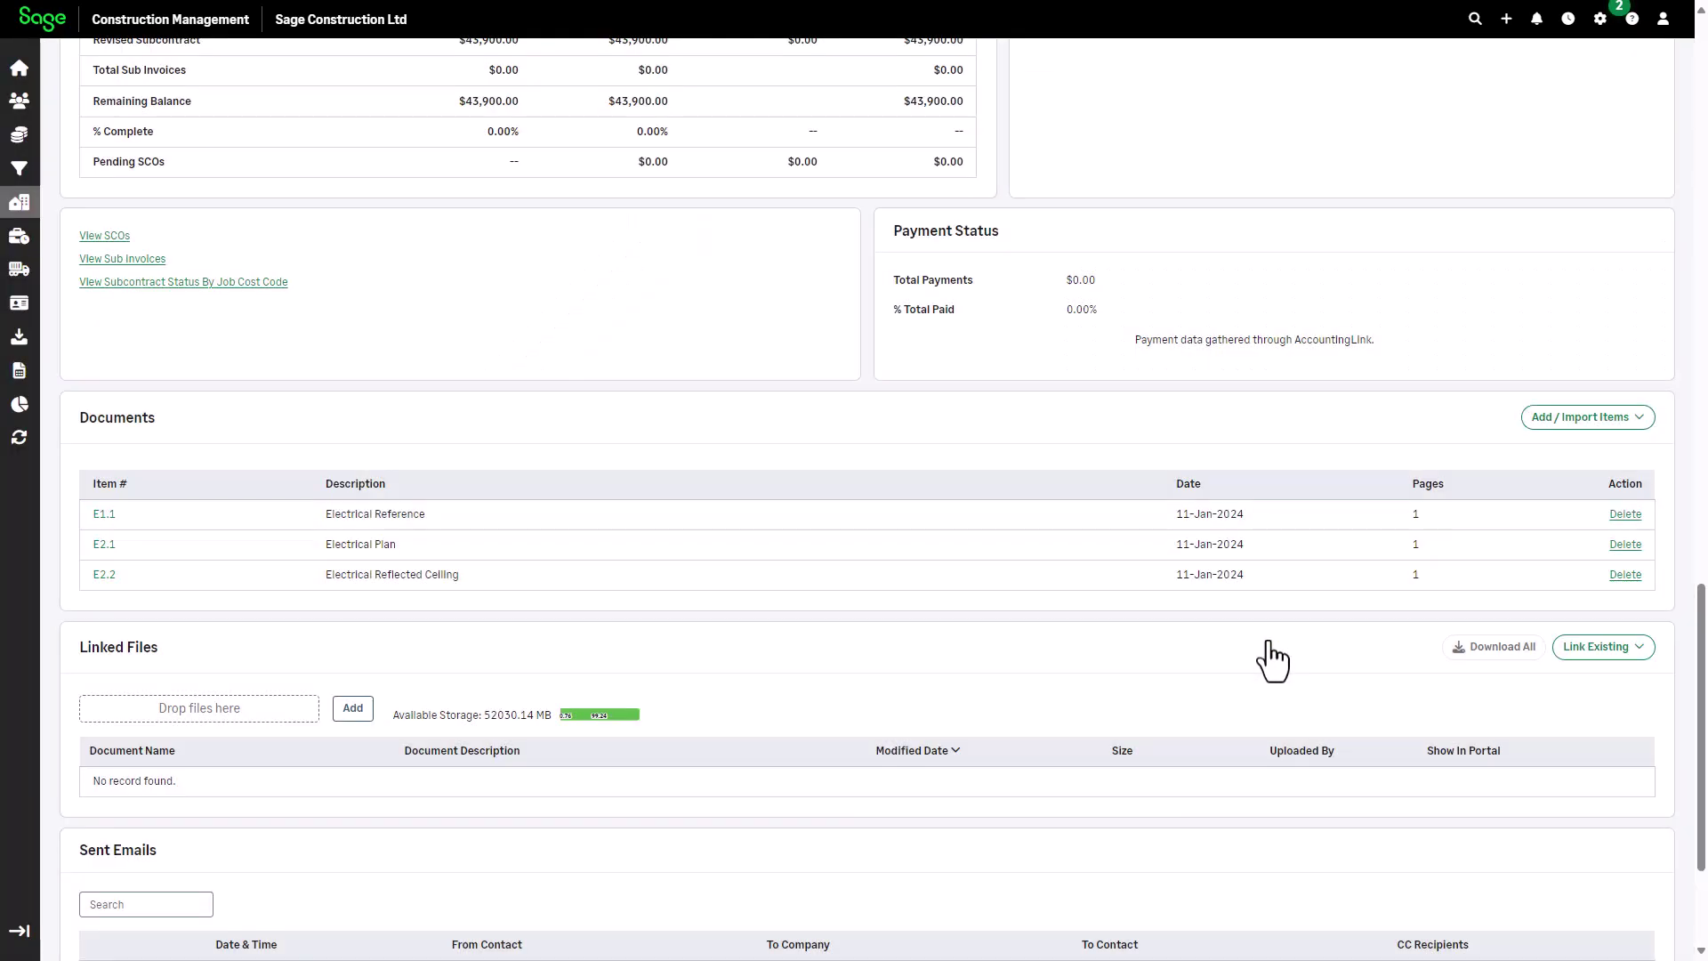
# Step: Generate the Subcontract Details report with the export option Save PDF to Linked Files
pyautogui.scroll(10, 1699, 129)
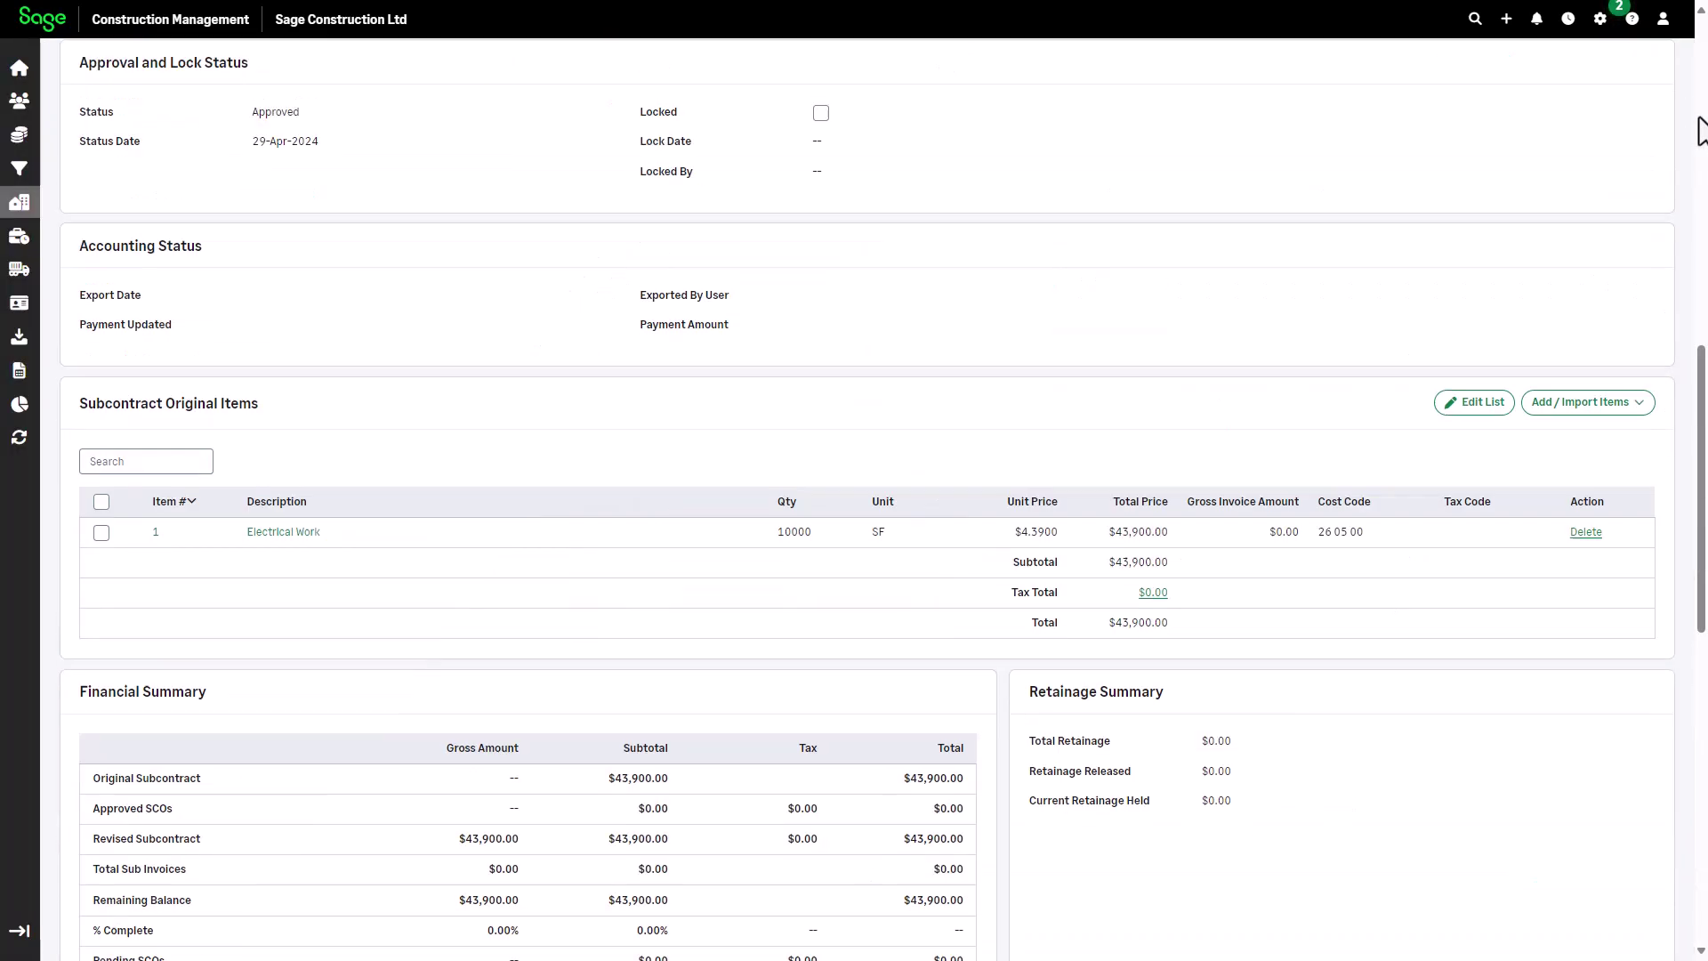
pyautogui.scroll(10, 1700, 129)
pyautogui.scroll(3, 1700, 89)
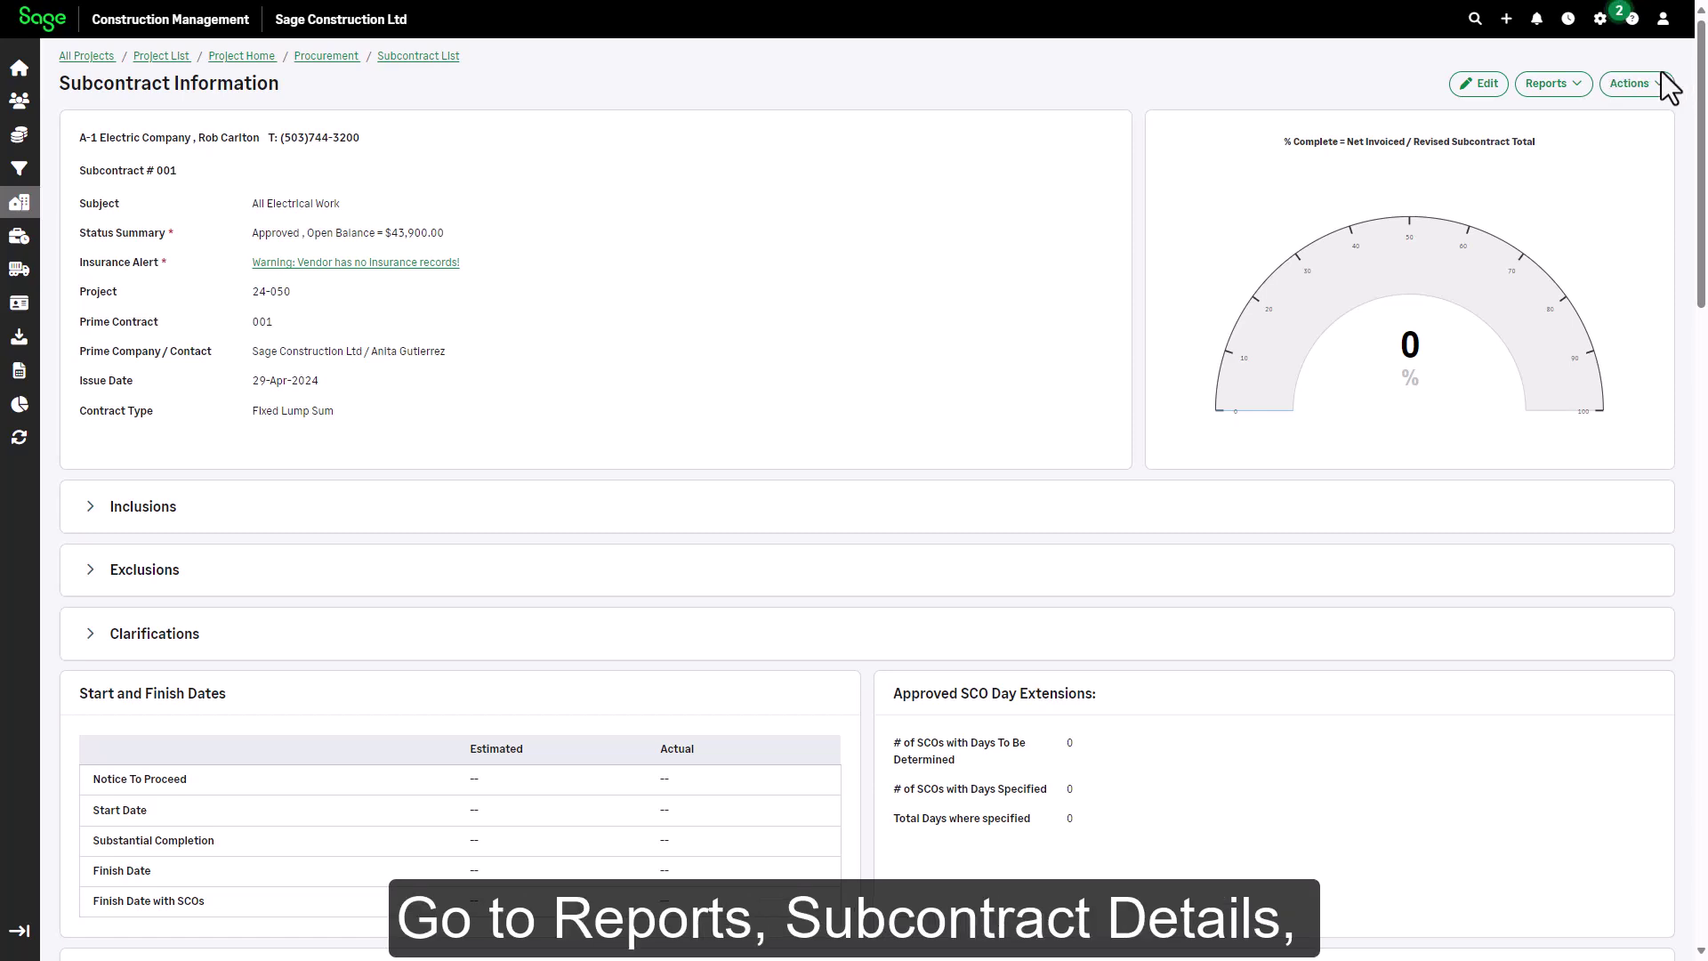
pyautogui.click(1555, 87)
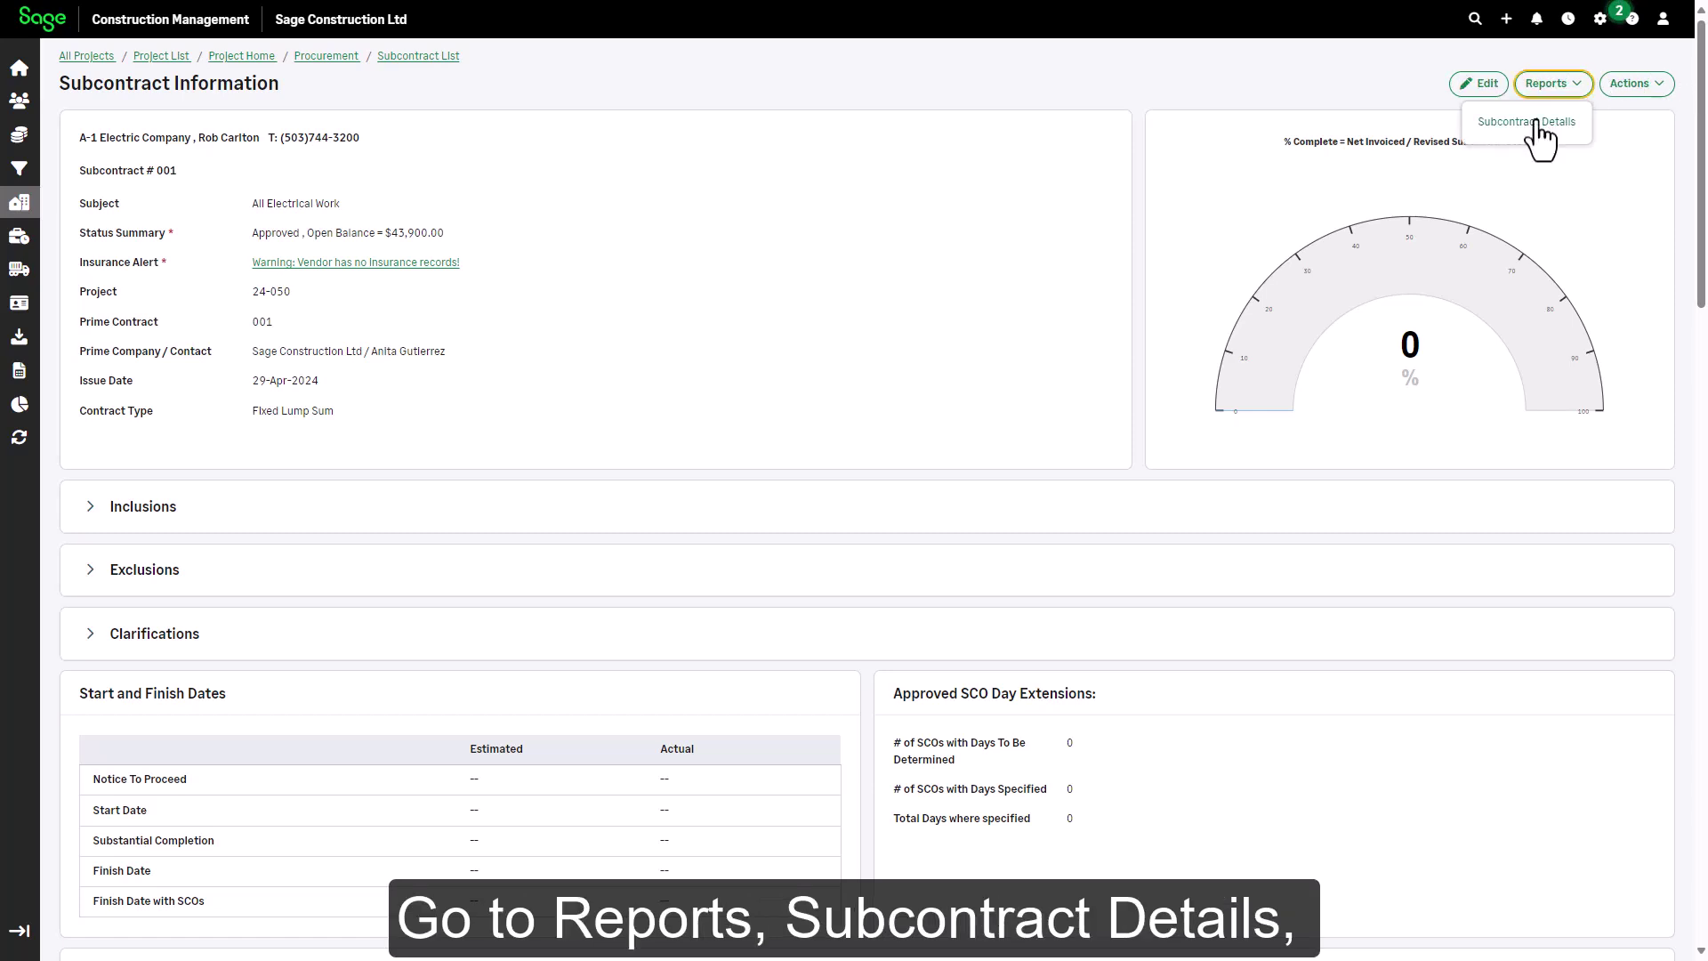
pyautogui.click(1539, 124)
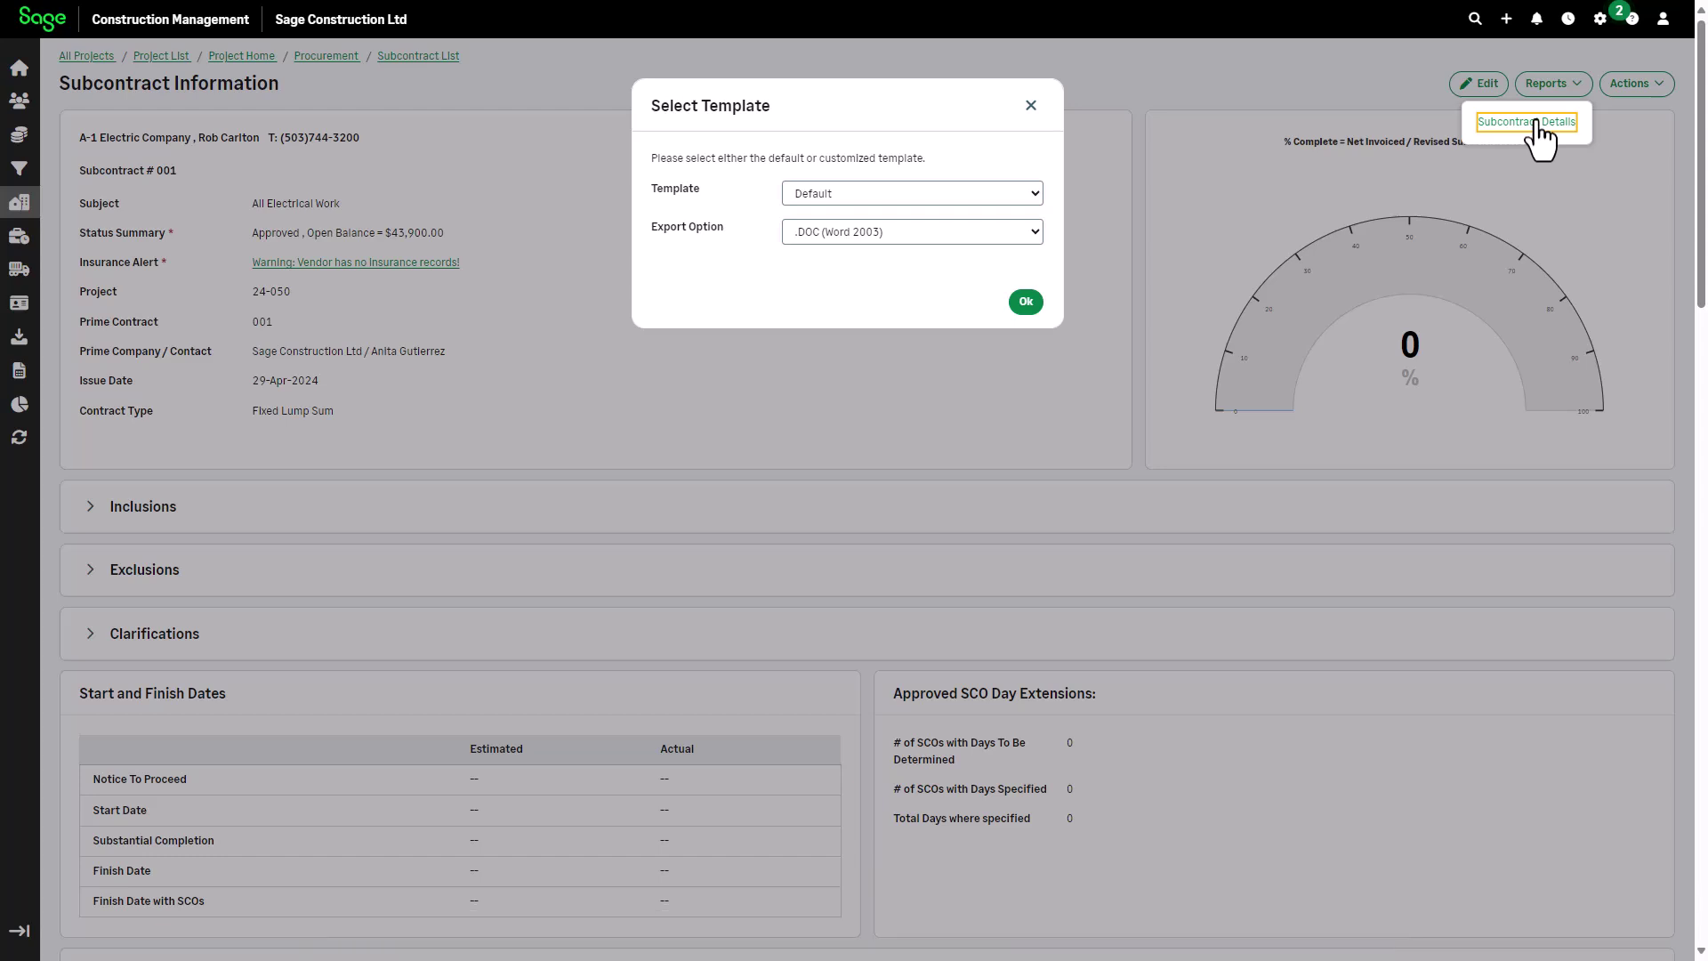
pyautogui.click(912, 233)
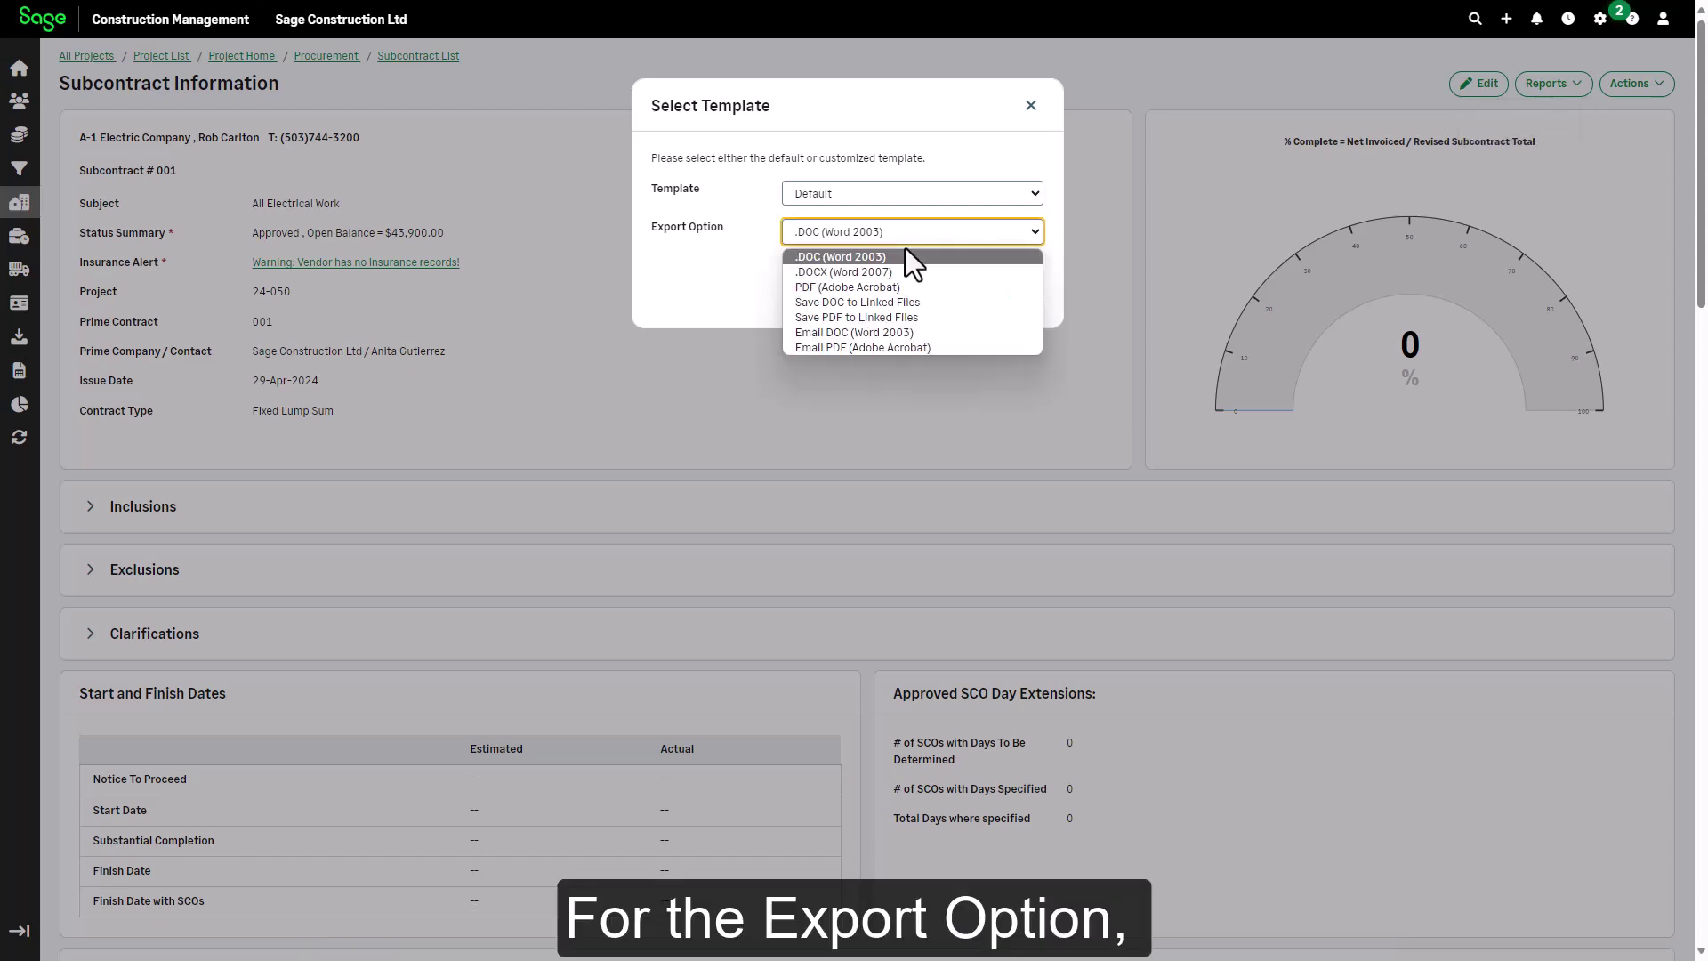
pyautogui.click(883, 315)
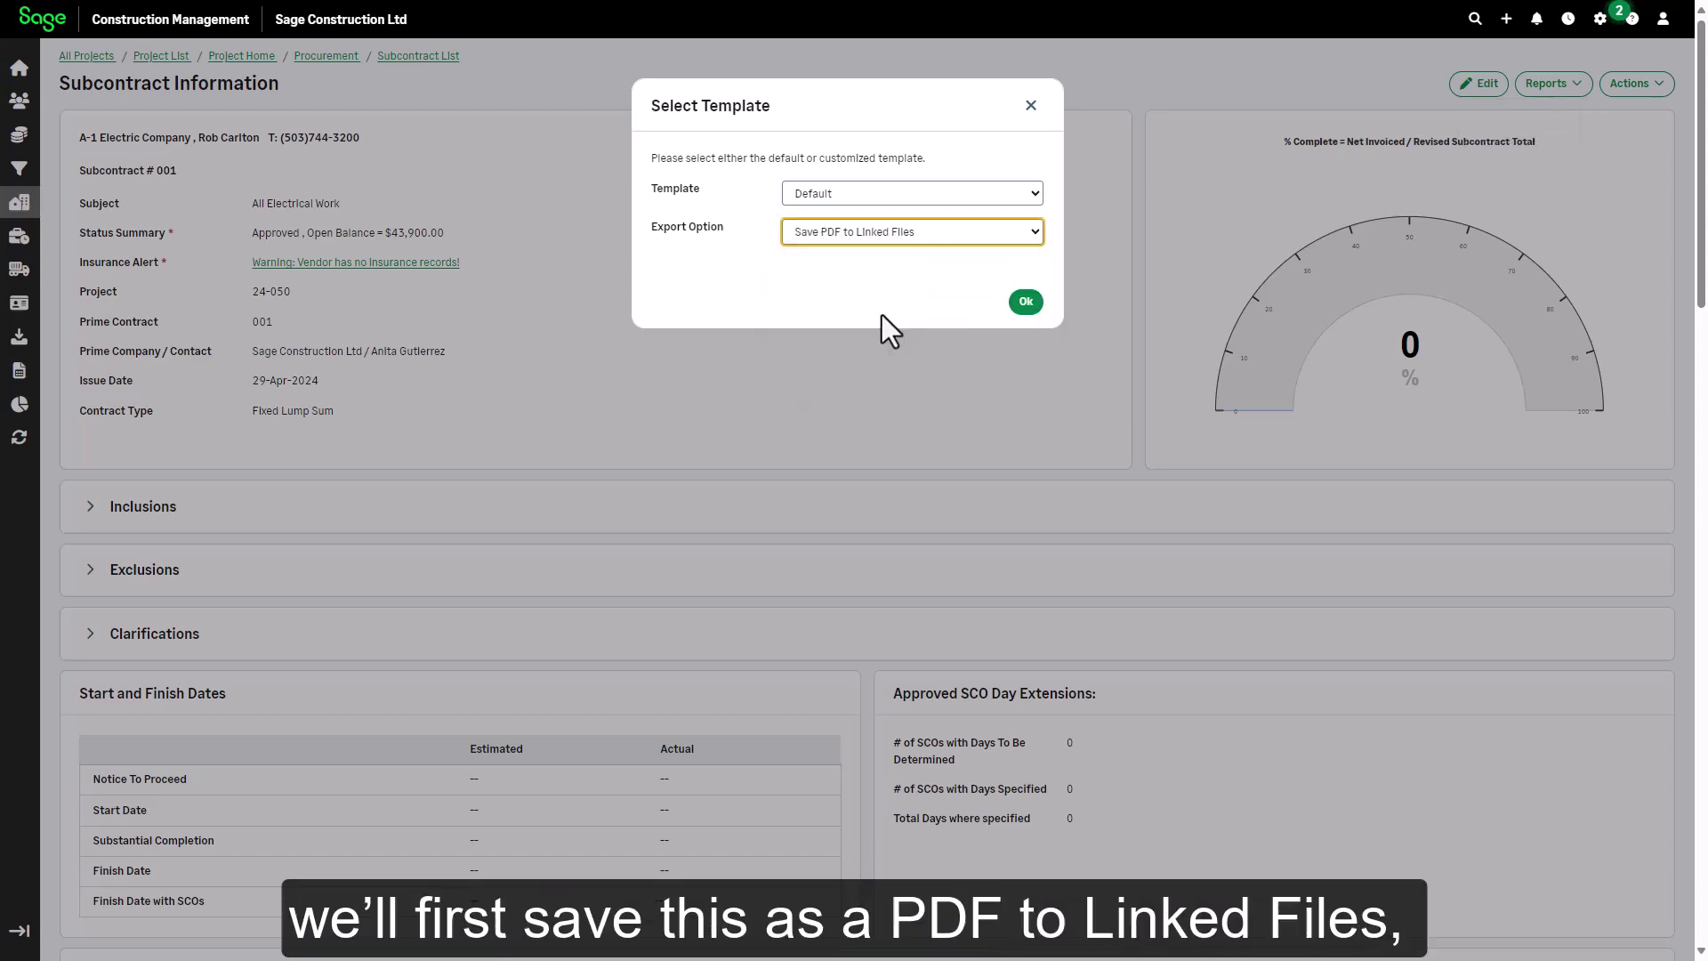
# Step: Run the PDF export to Linked Files, then scroll back to the top of the subcontract
pyautogui.click(1024, 302)
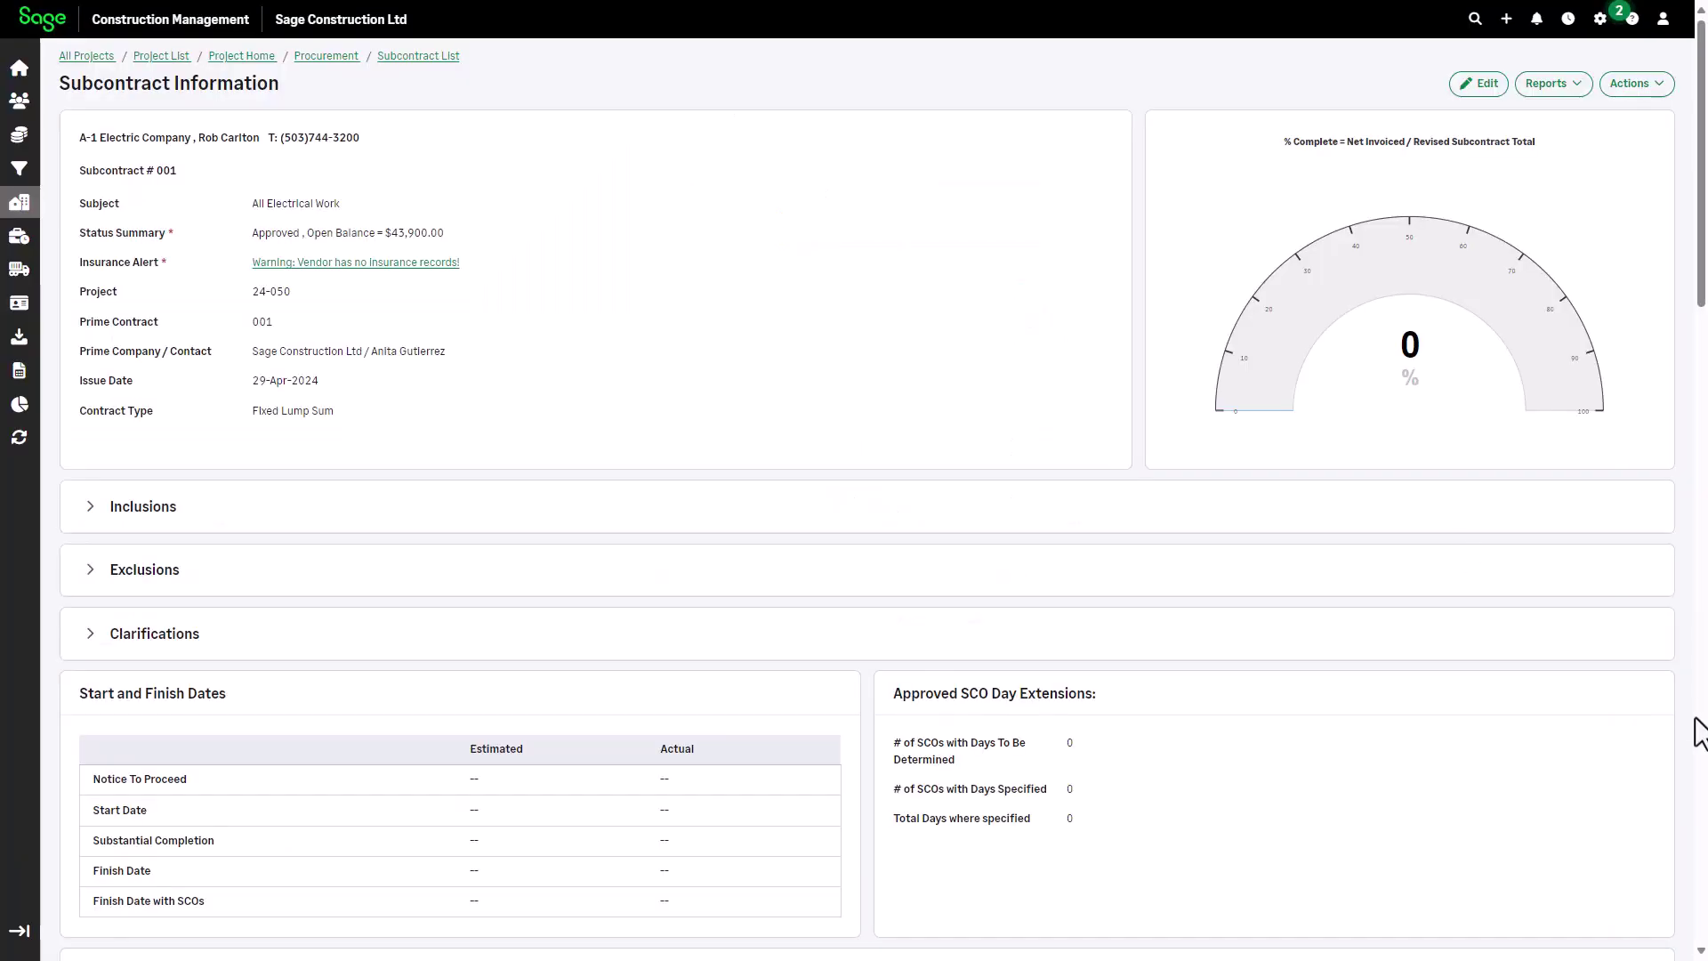
pyautogui.scroll(-10, 1695, 718)
pyautogui.scroll(-10, 1699, 734)
pyautogui.scroll(-5, 1699, 827)
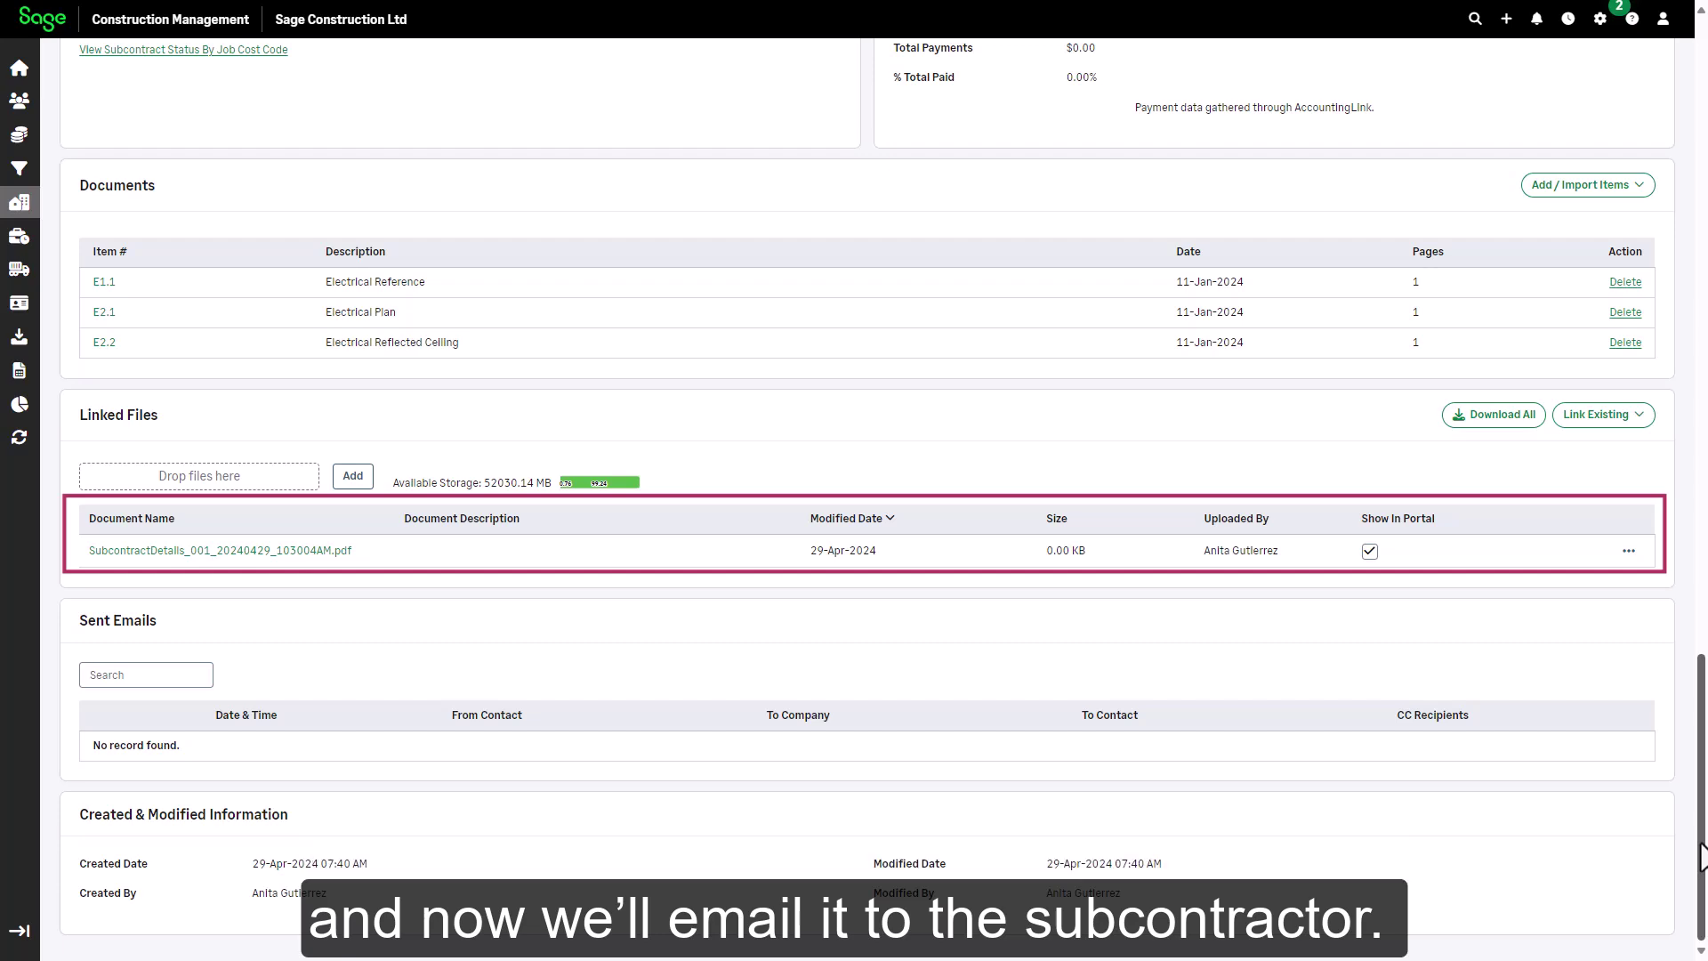
pyautogui.click(1699, 194)
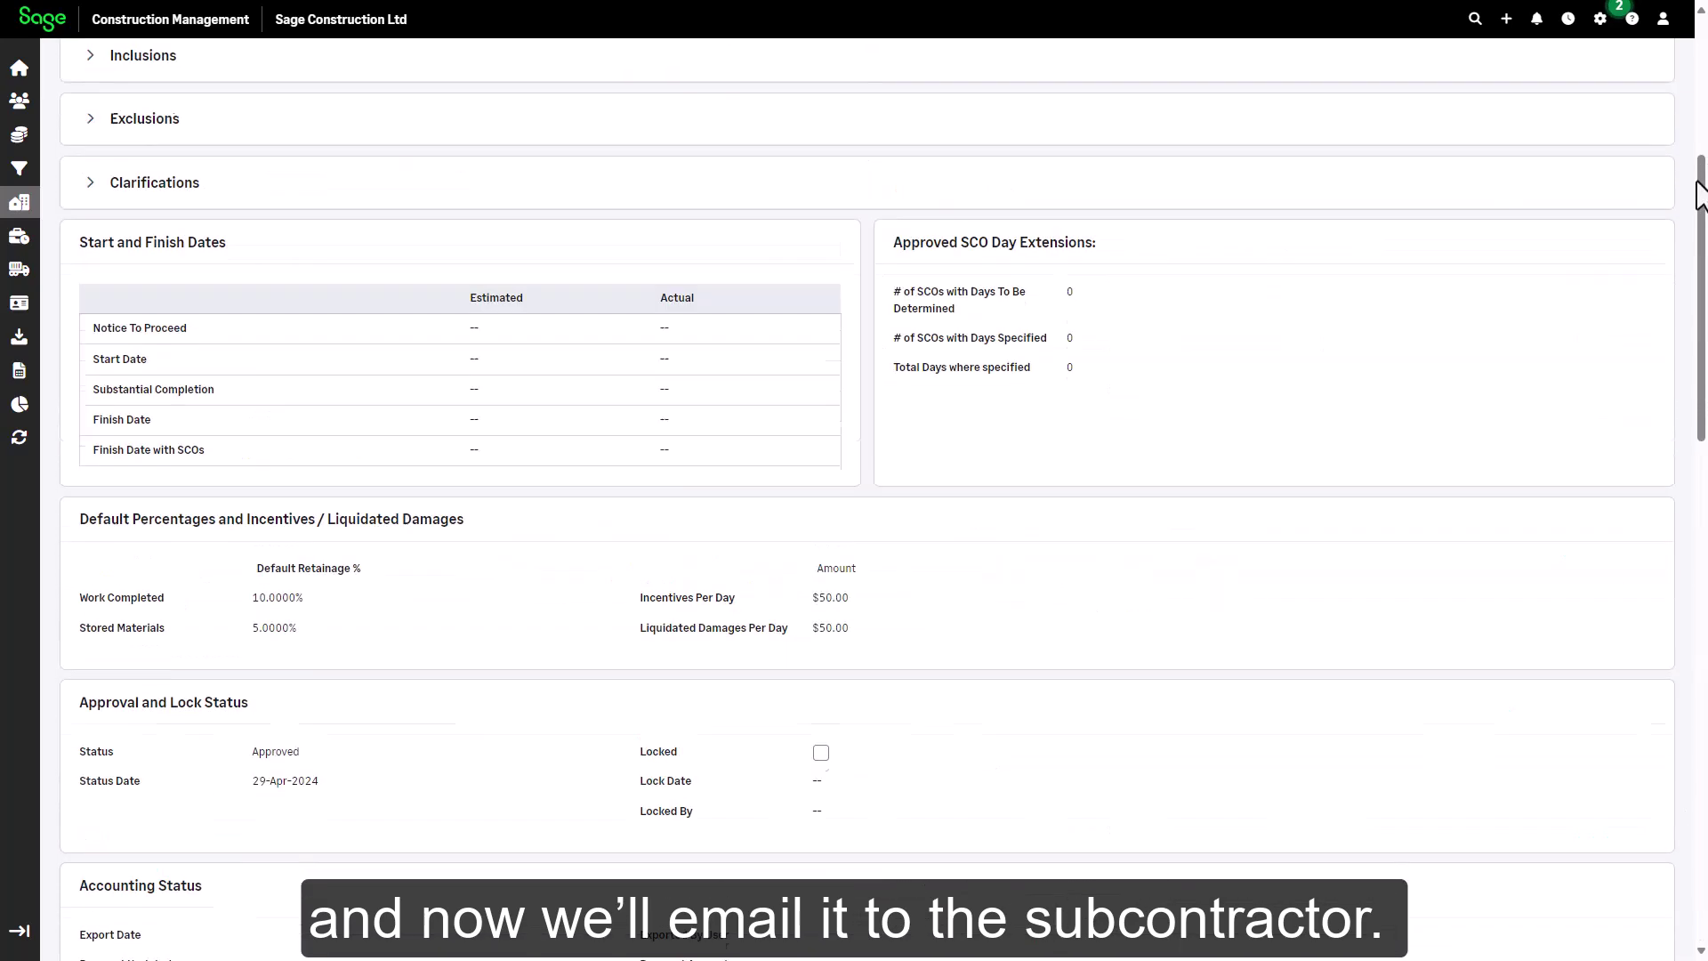
pyautogui.moveTo(1700, 194); pyautogui.dragTo(1700, 56)
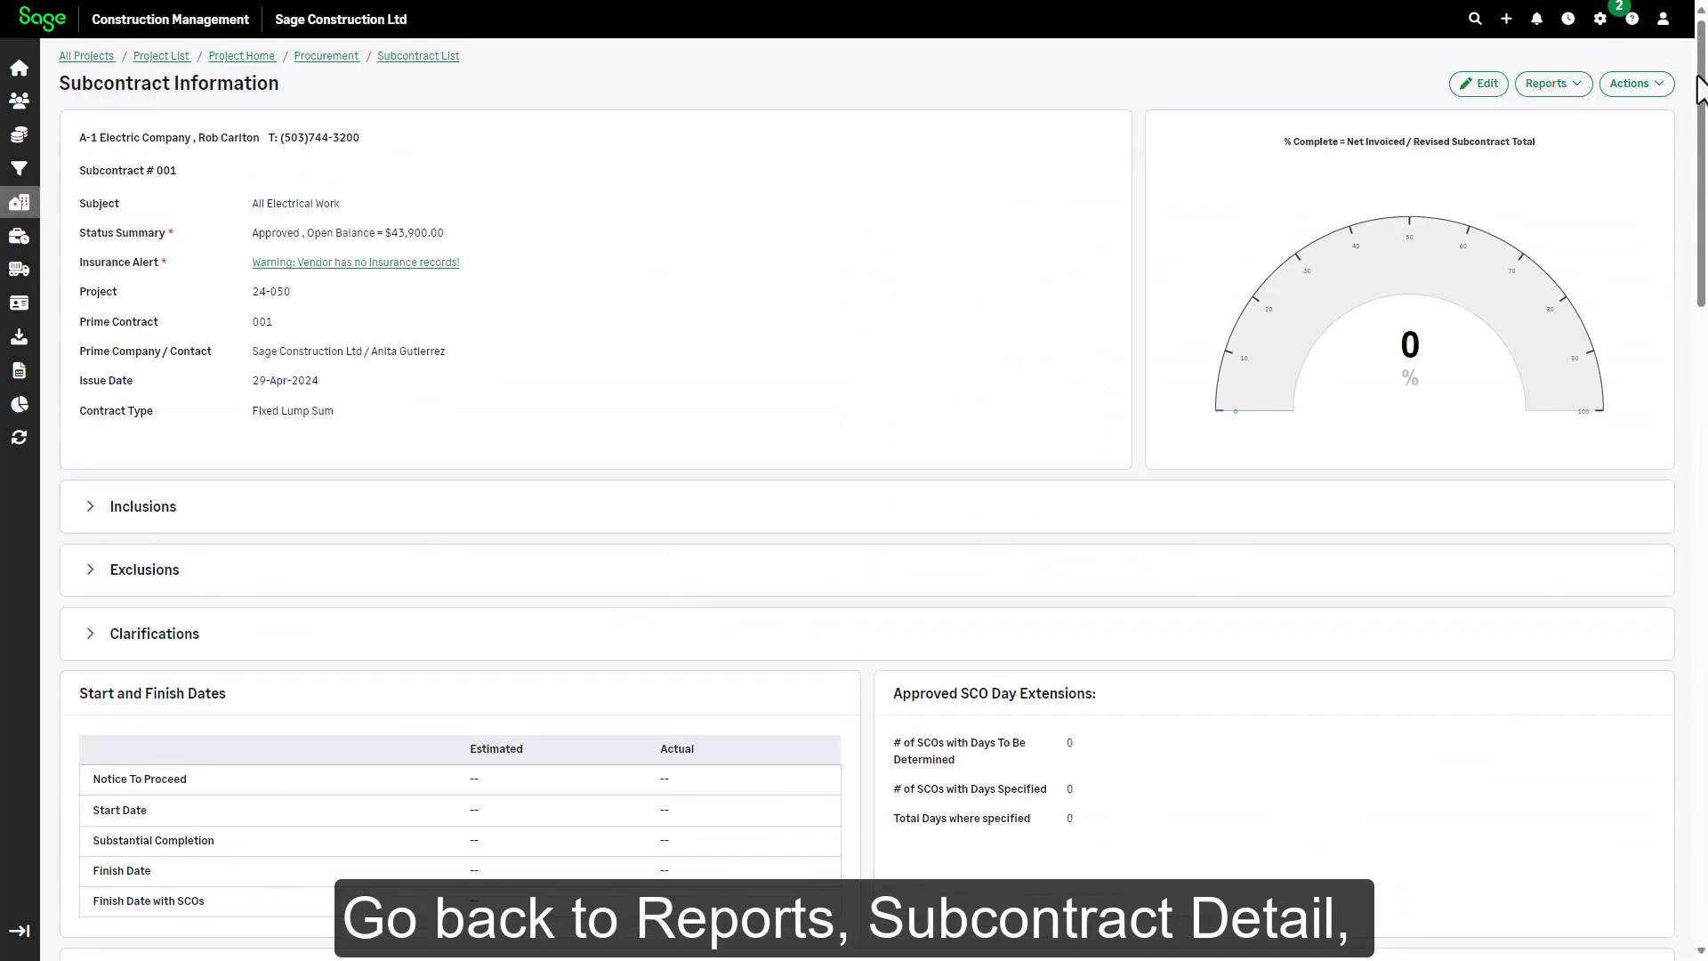
# Step: Rerun Subcontract Details with Email PDF (Adobe Acrobat) and send the agreement email
pyautogui.click(1538, 93)
pyautogui.click(1536, 124)
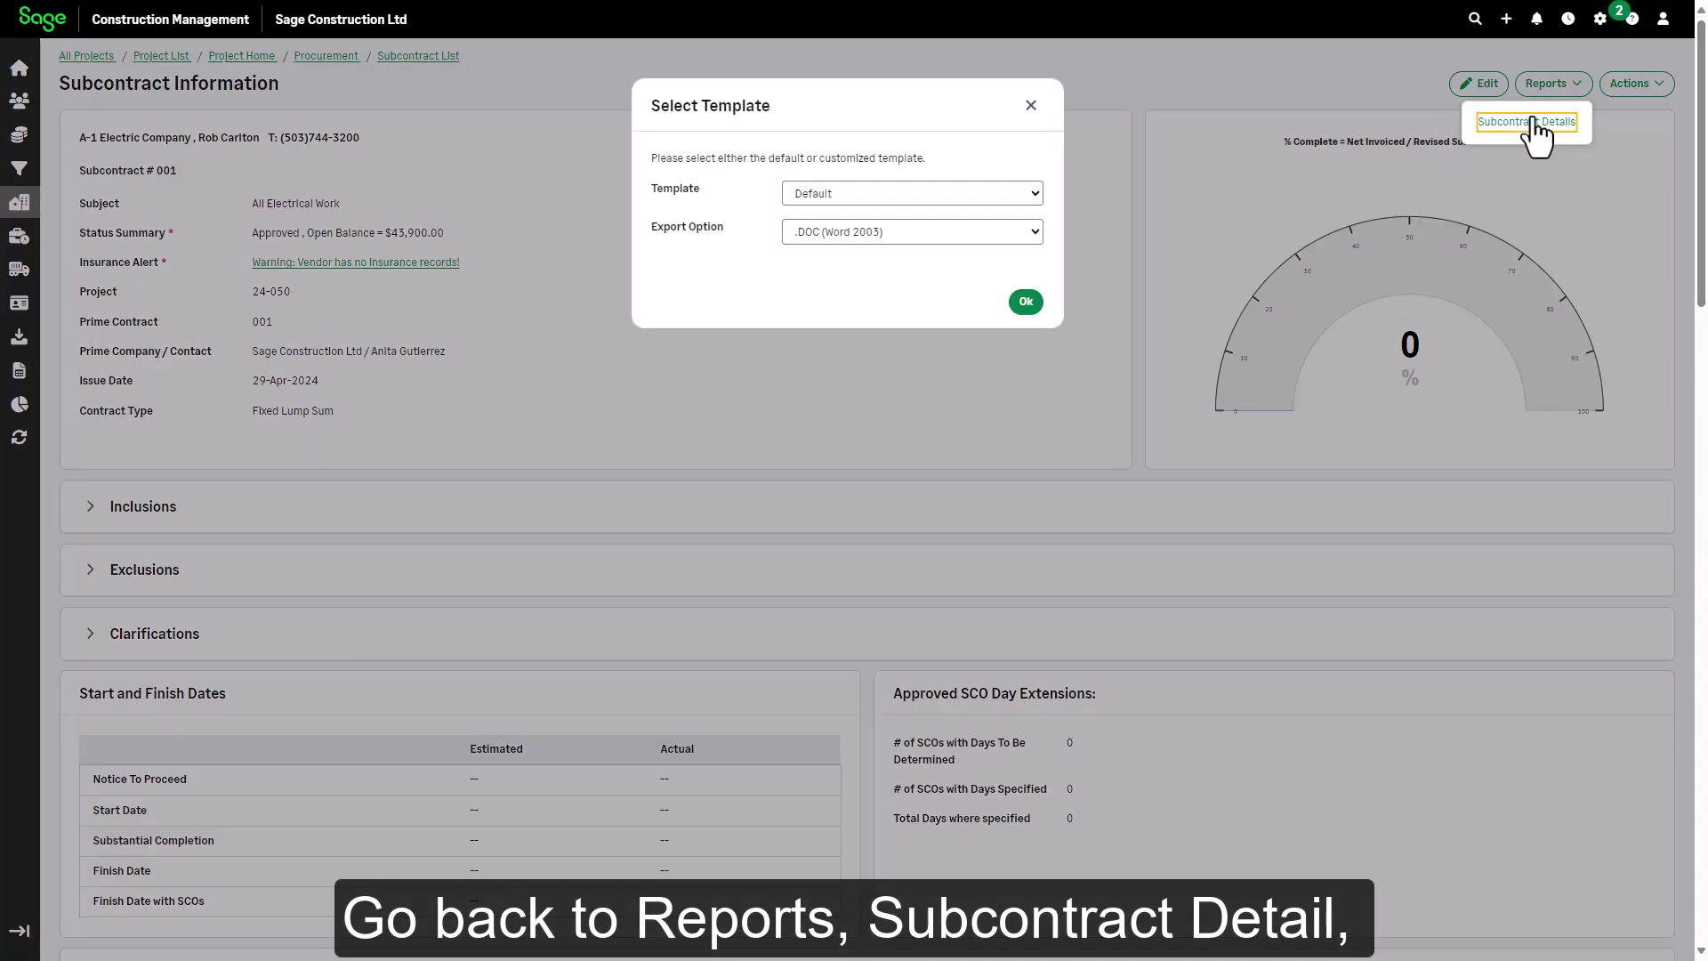
pyautogui.click(886, 233)
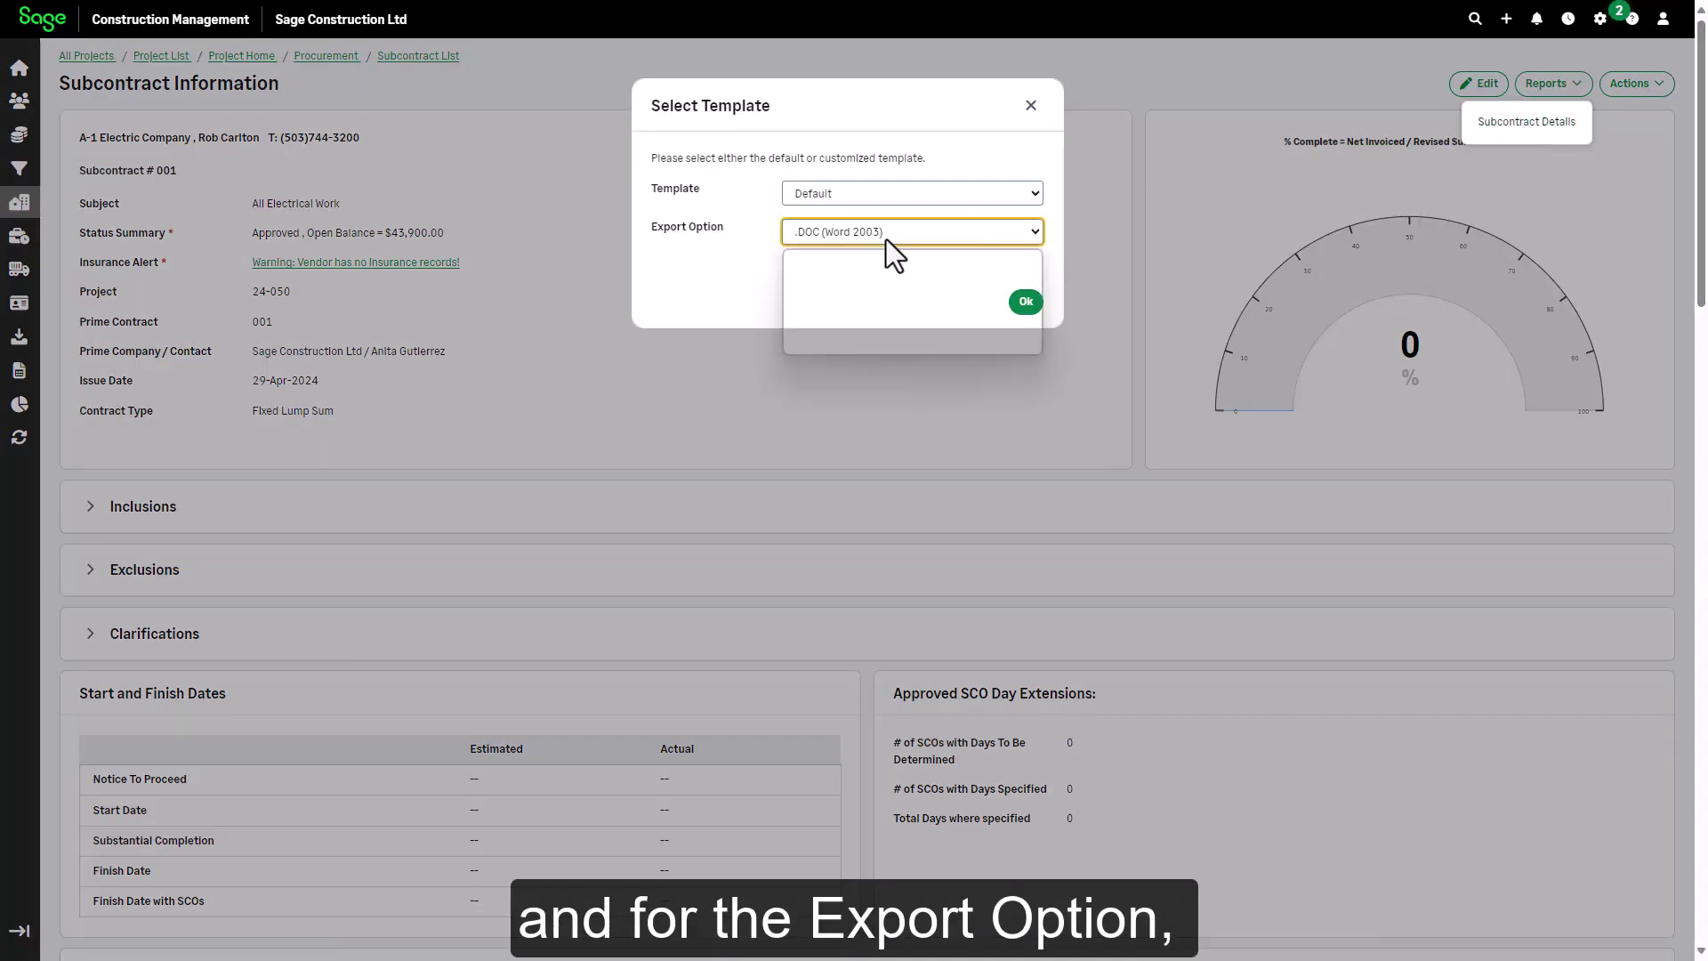
pyautogui.click(854, 347)
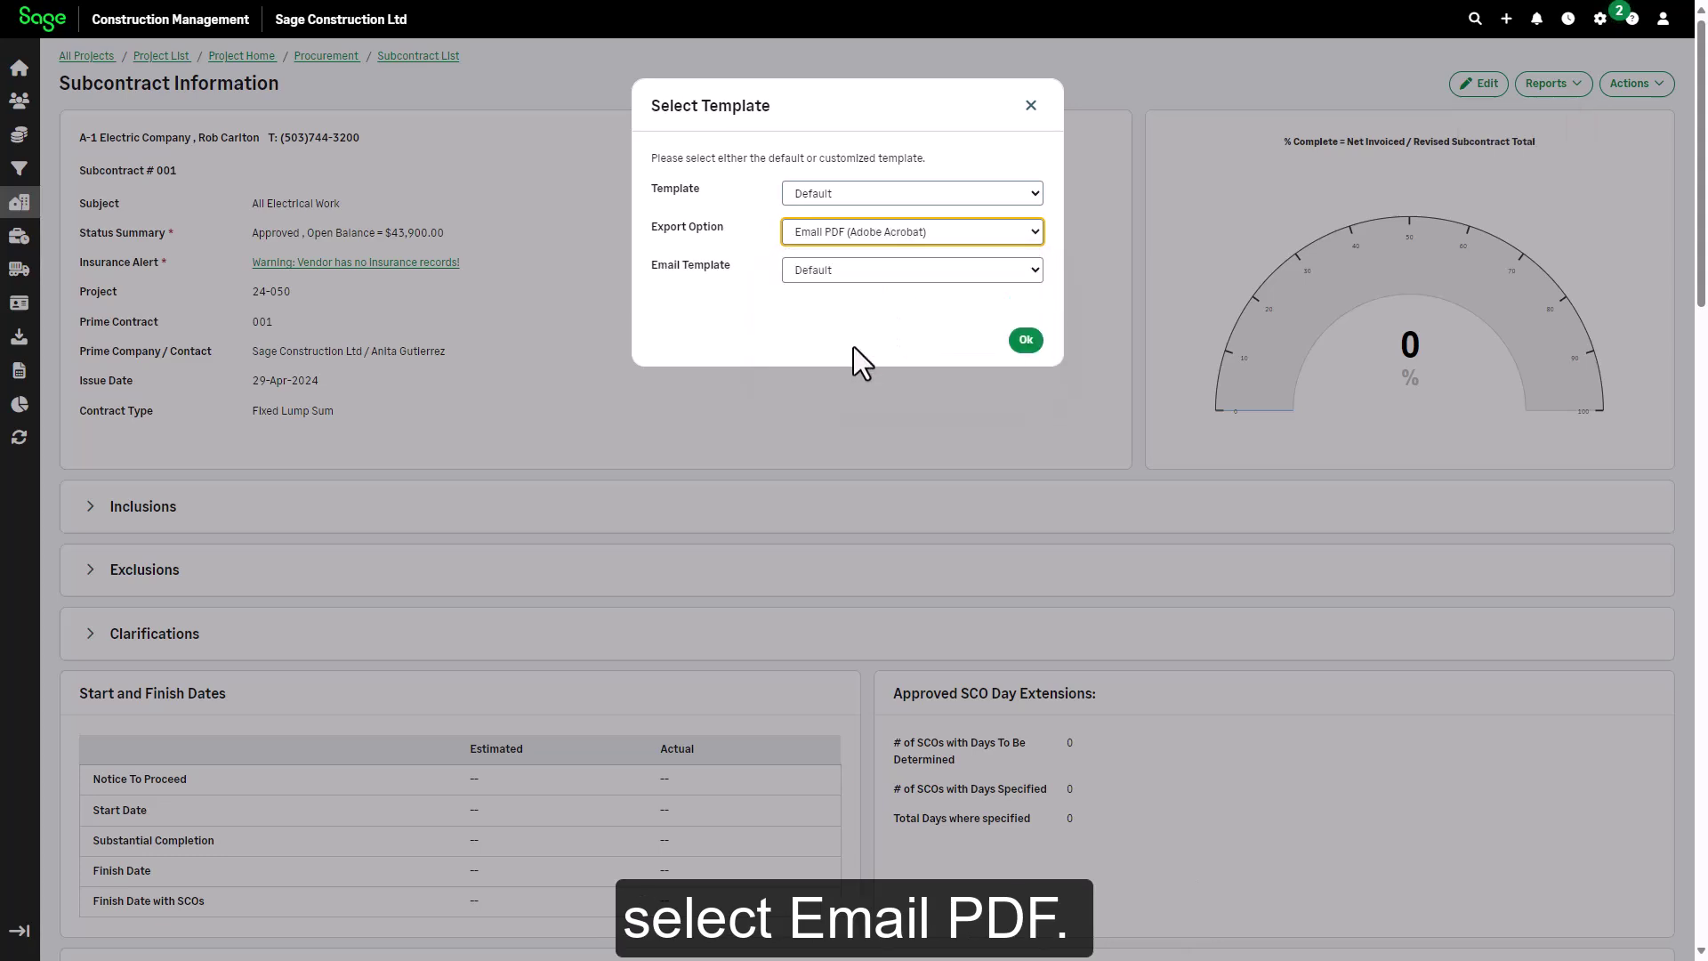
pyautogui.click(1025, 342)
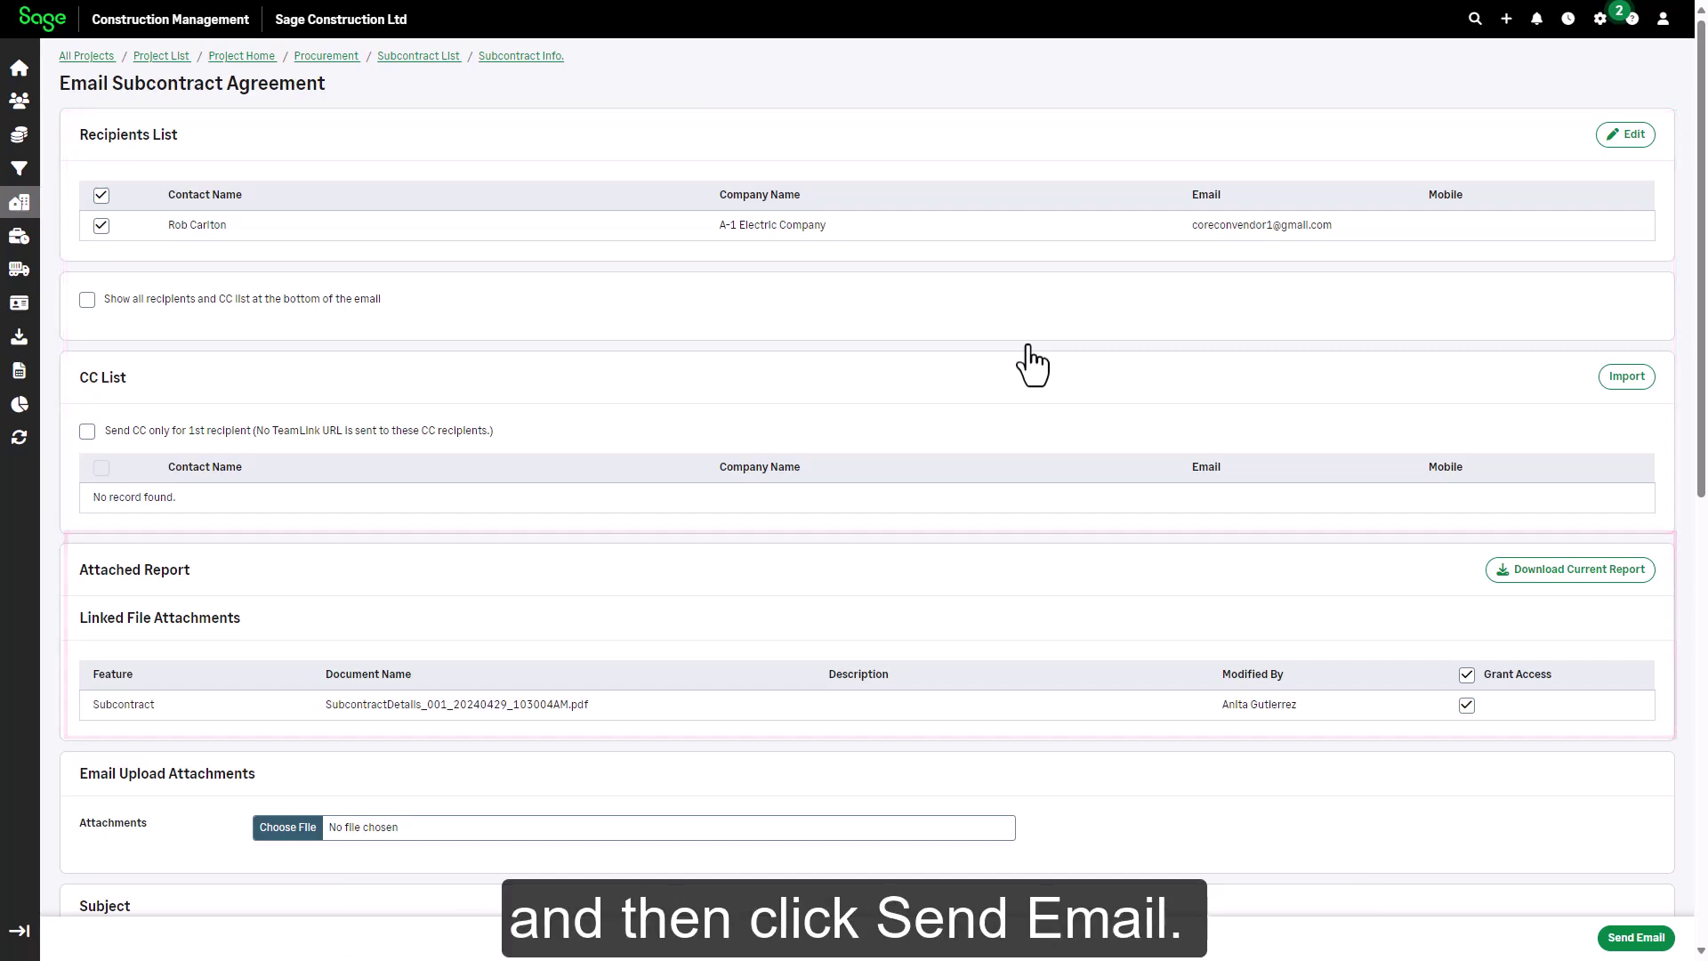
pyautogui.click(1628, 939)
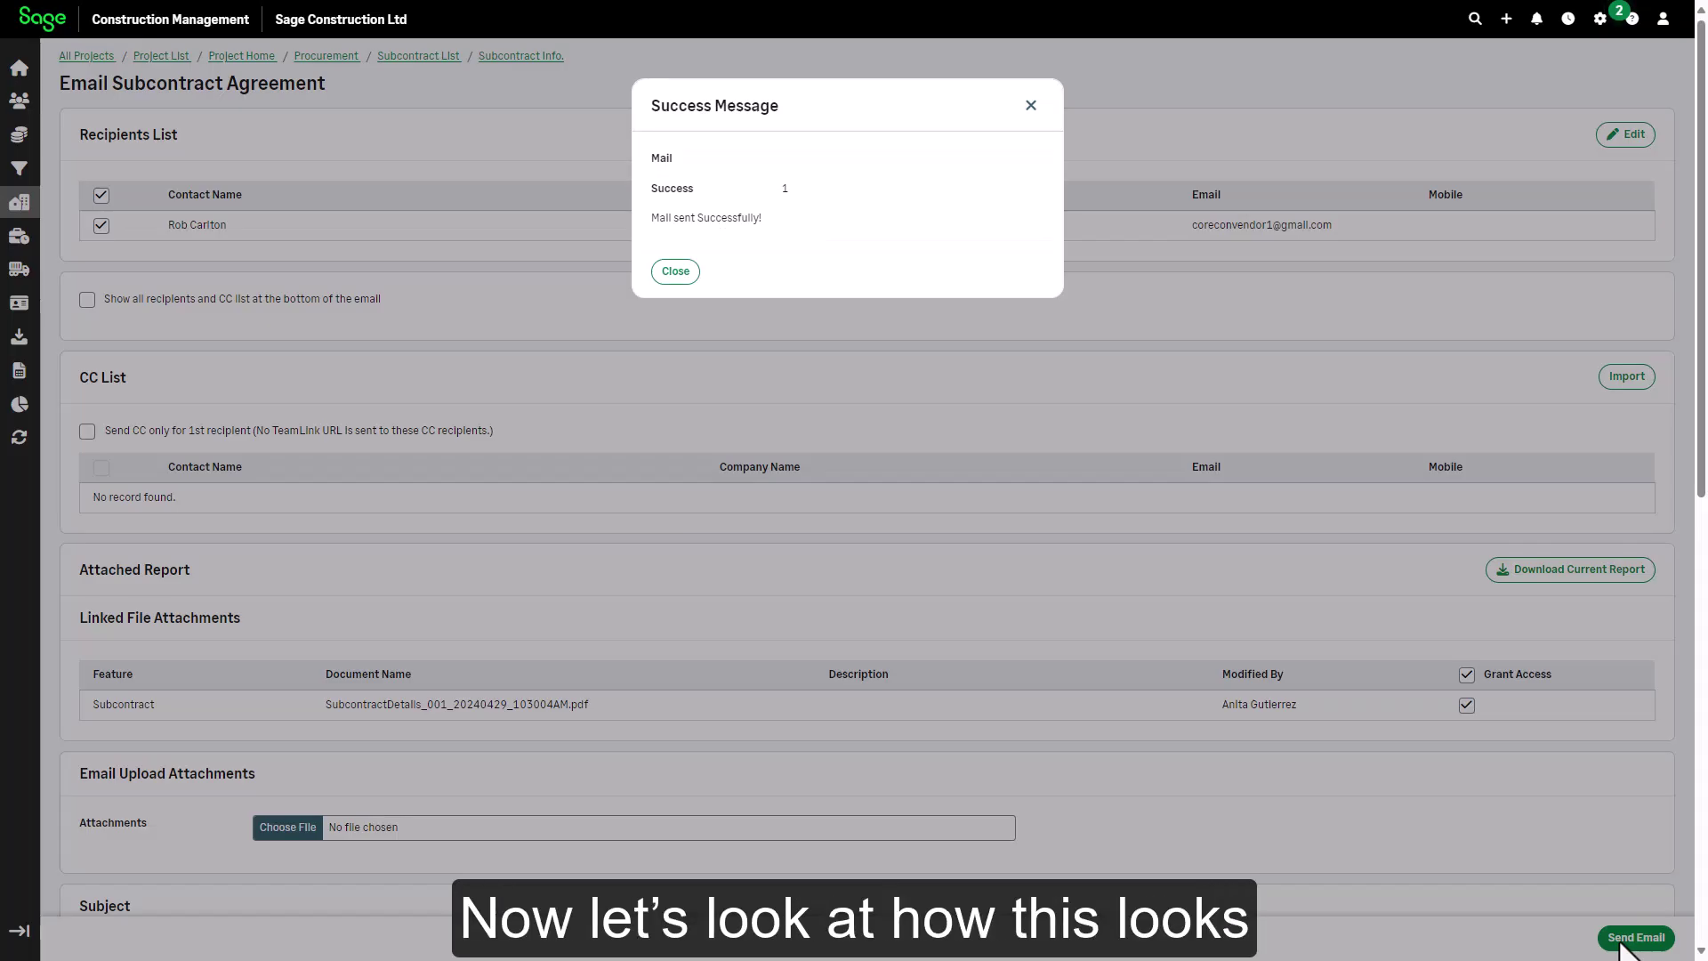
pyautogui.click(675, 274)
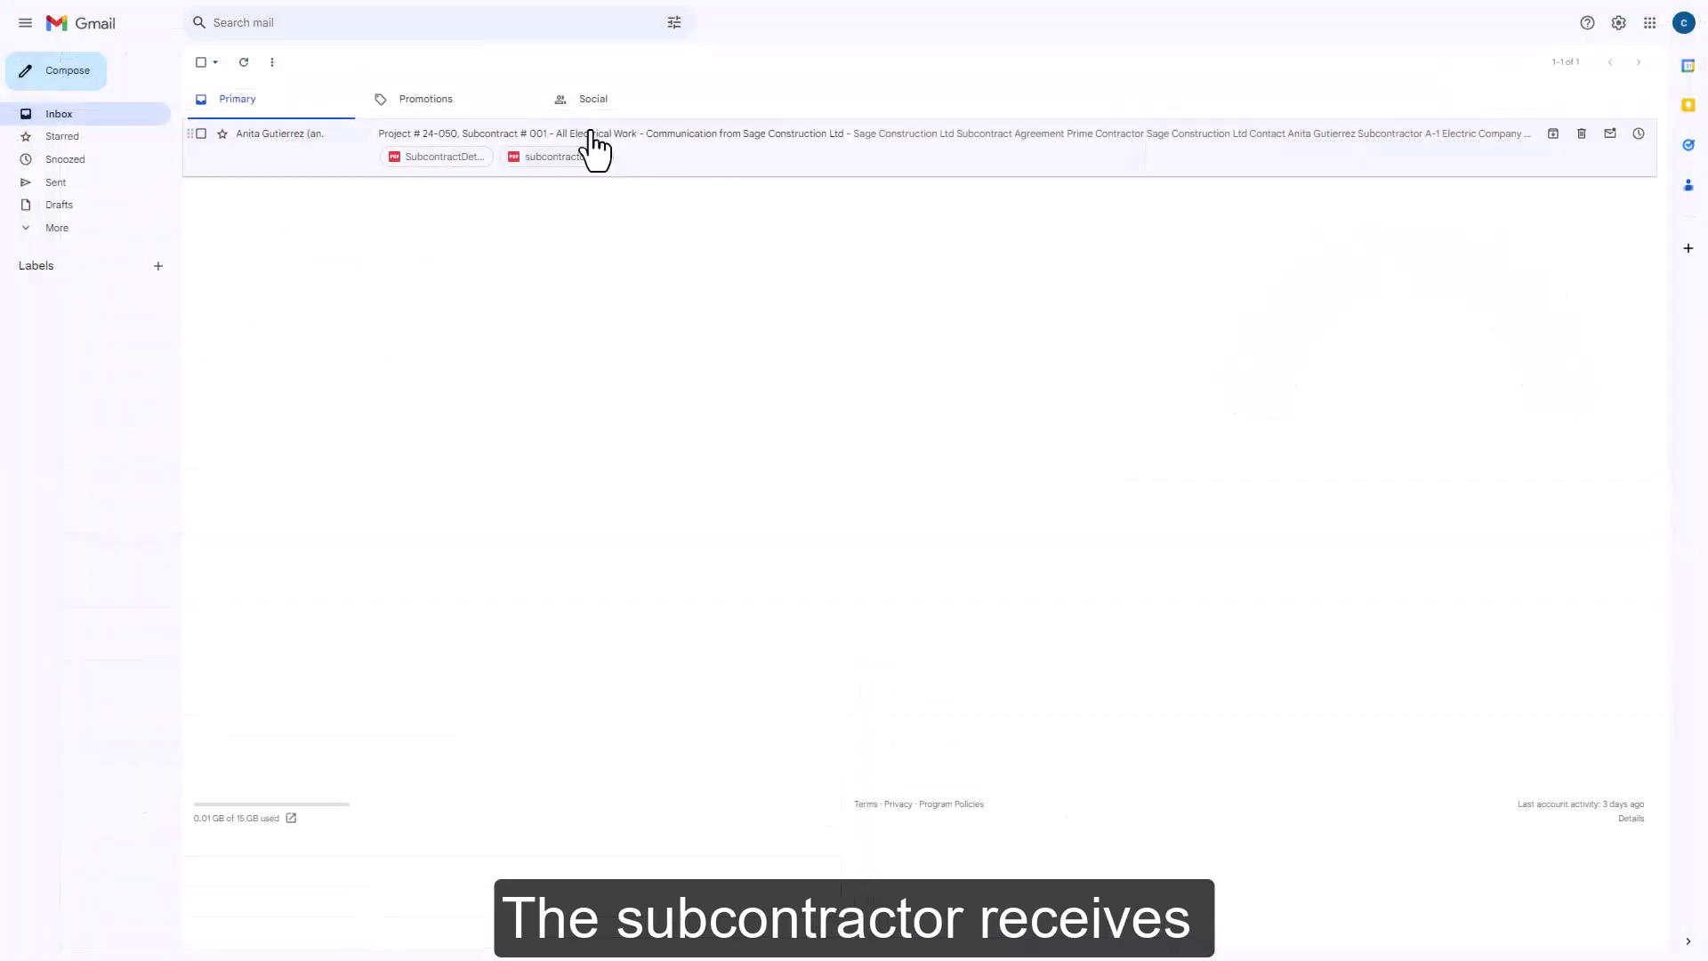
# Step: Open the Subcontract # 001 email and scroll down to its two PDF attachments
pyautogui.click(594, 147)
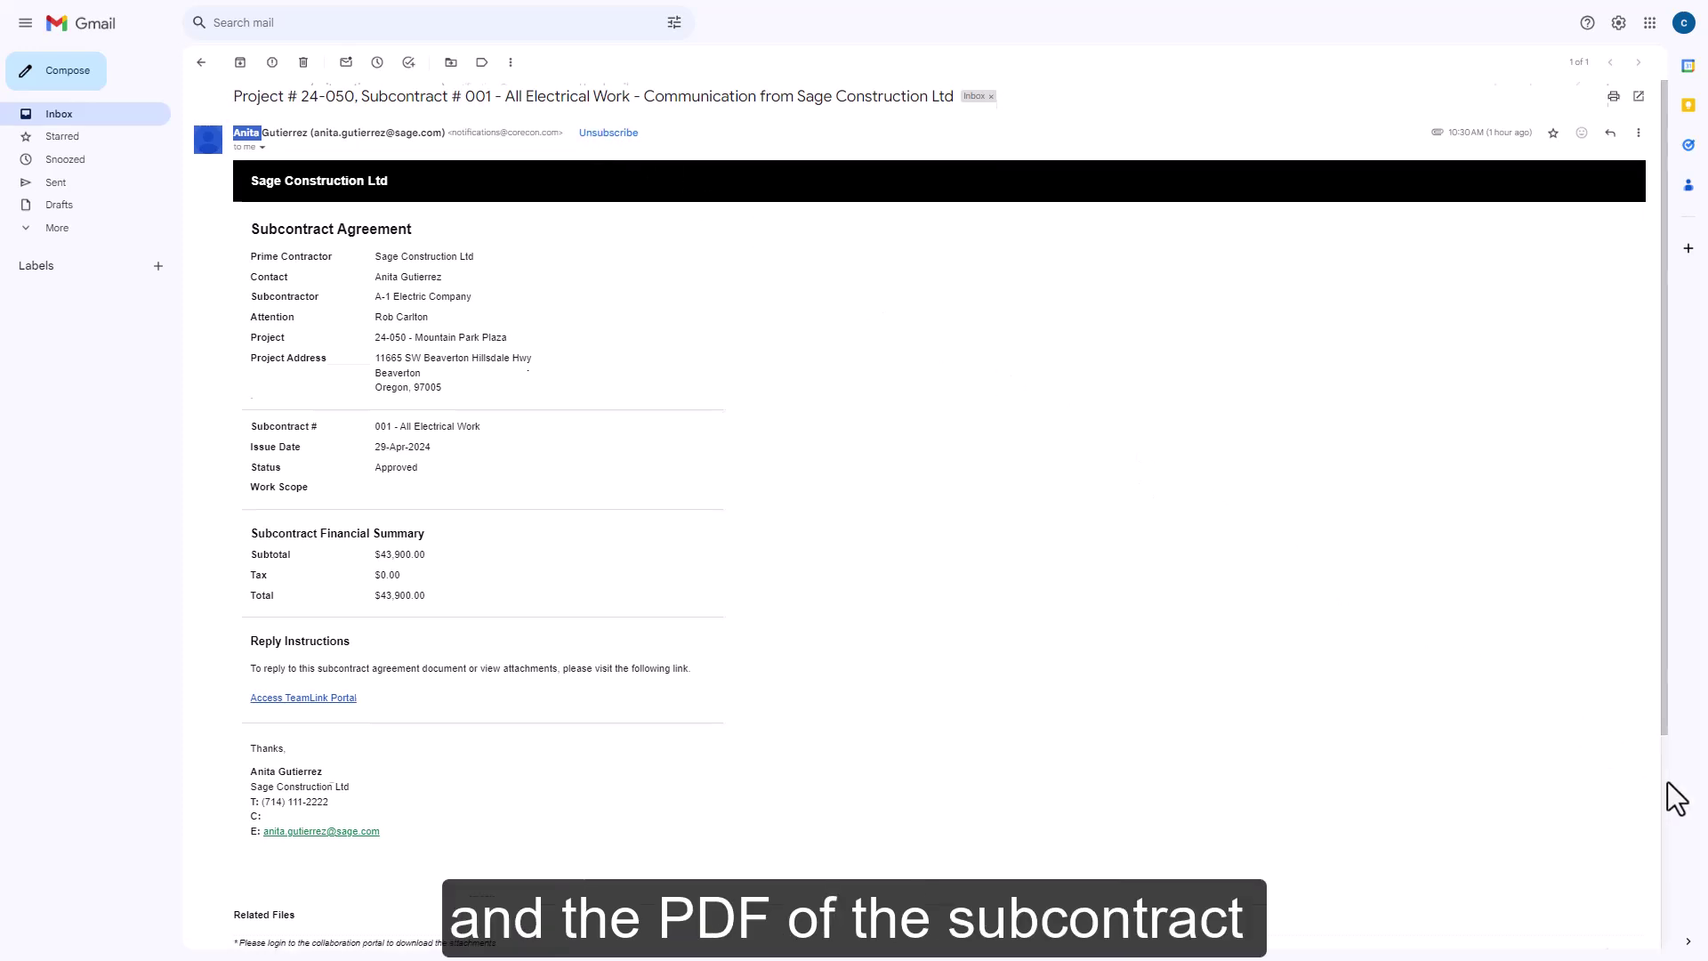
pyautogui.scroll(-3, 1677, 798)
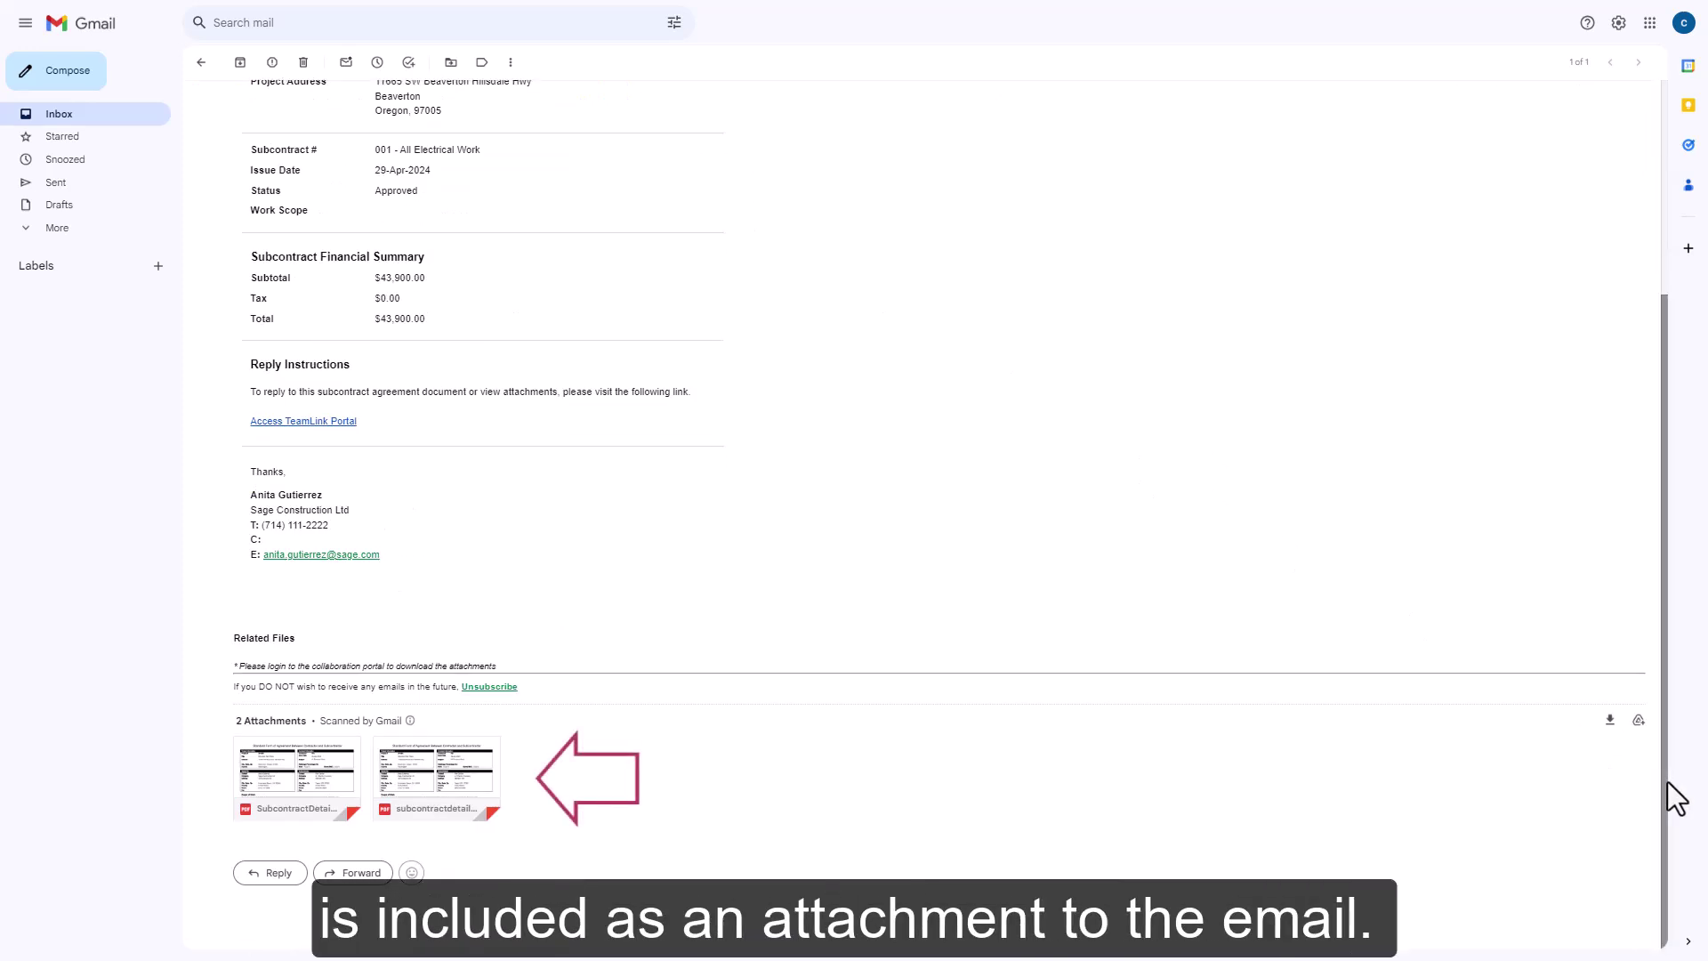